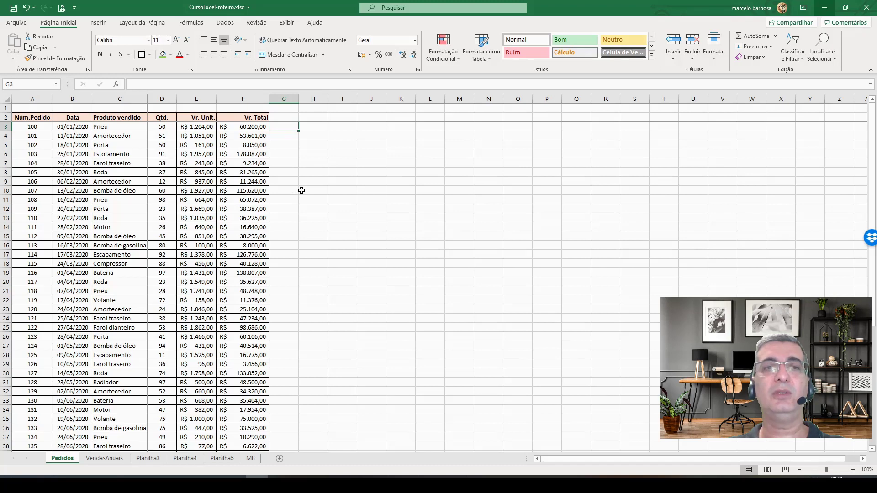
# - Inspect the Total de vendas formula in F54 and the range of order rows it sums
pyautogui.scroll(-5, 301, 190)
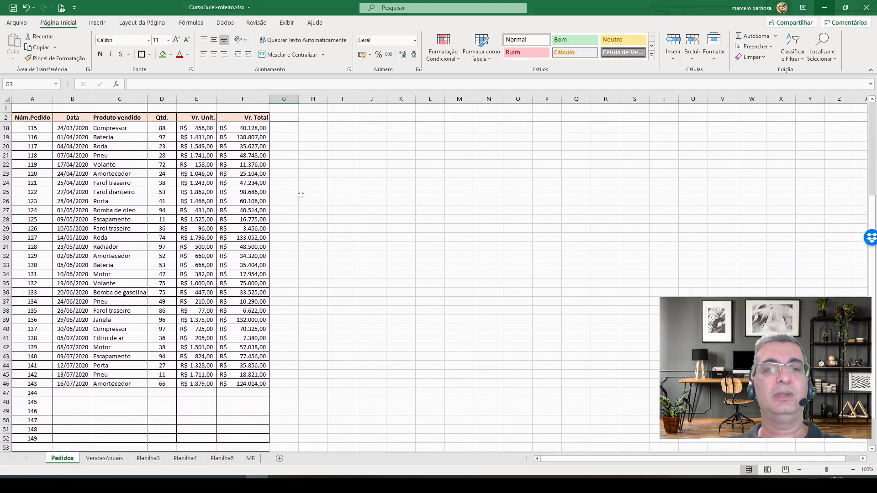
pyautogui.scroll(-5, 302, 196)
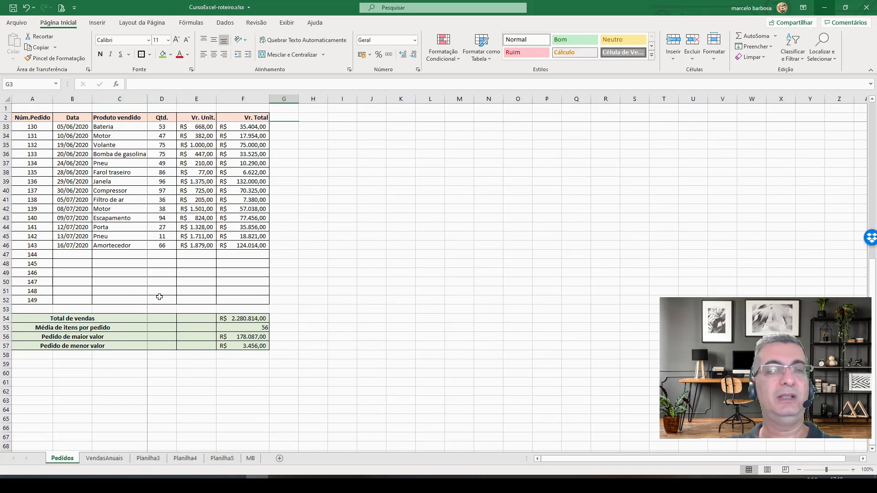
pyautogui.click(241, 317)
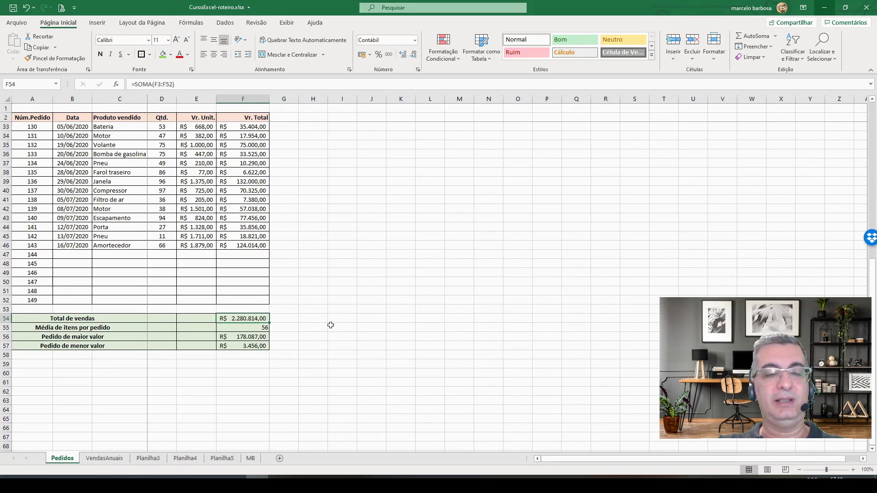
pyautogui.press('F2')
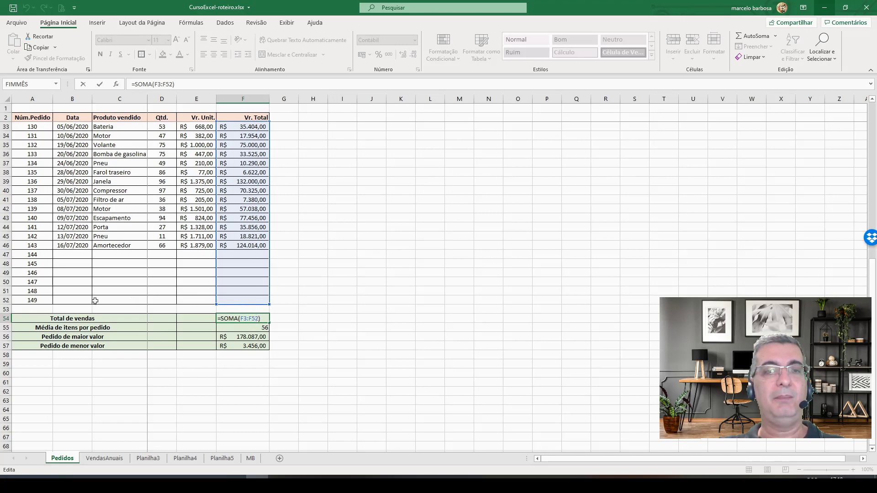
pyautogui.click(5, 283)
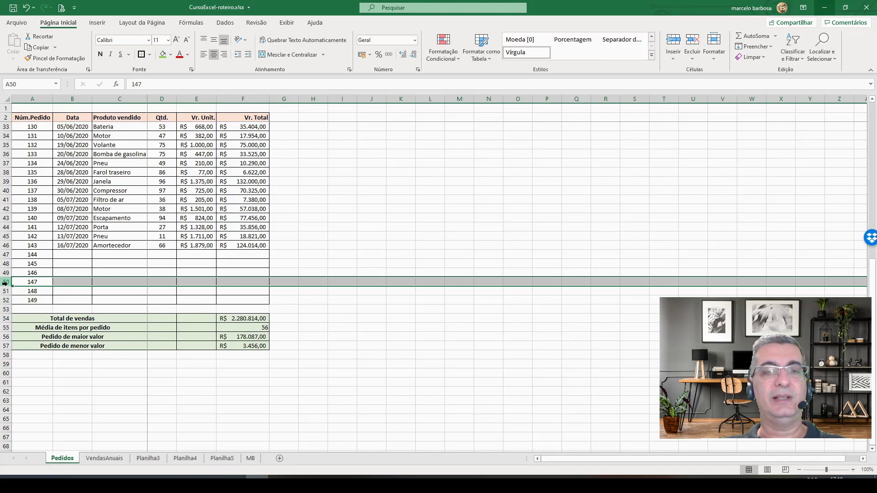
pyautogui.click(239, 319)
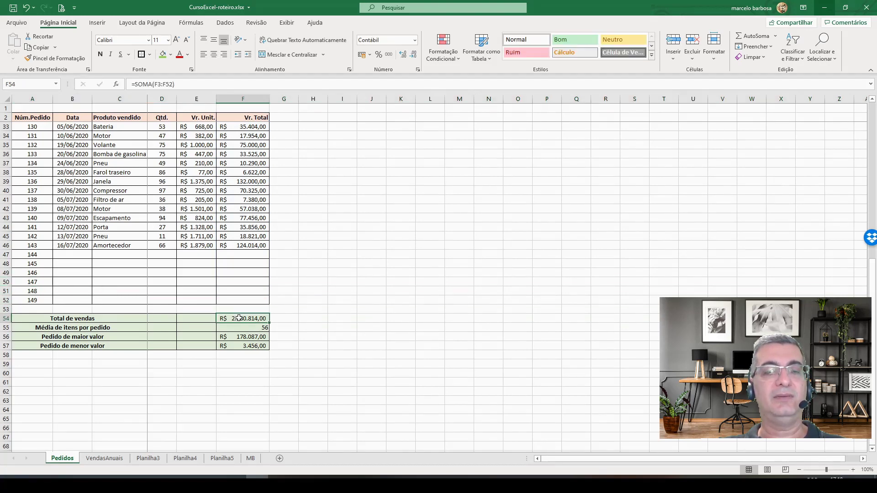
pyautogui.press('F2')
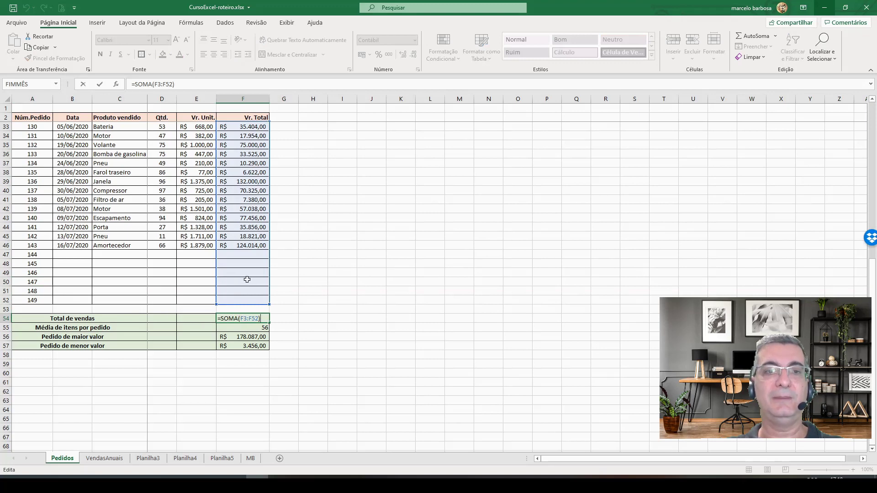
pyautogui.click(6, 309)
pyautogui.click(253, 317)
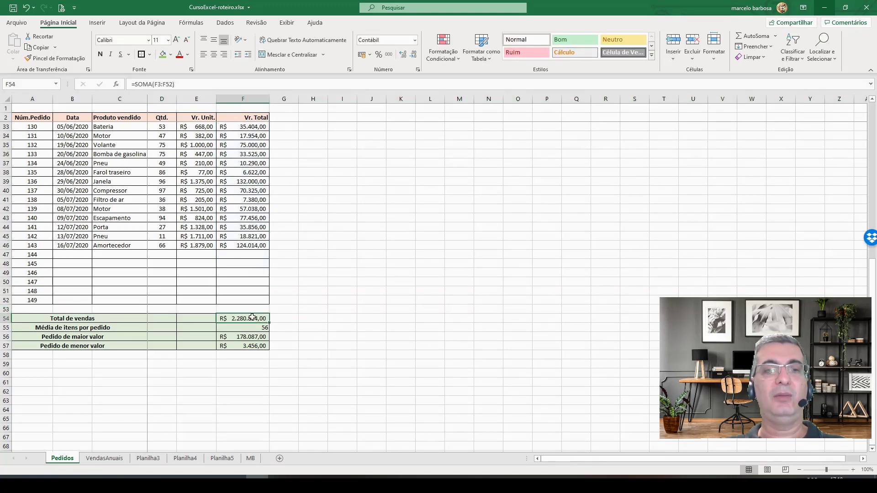
pyautogui.doubleClick(252, 317)
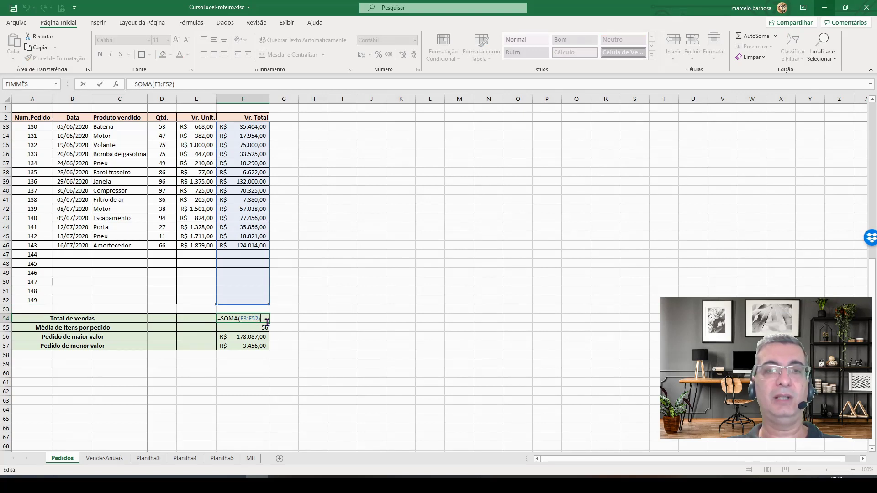
pyautogui.click(280, 318)
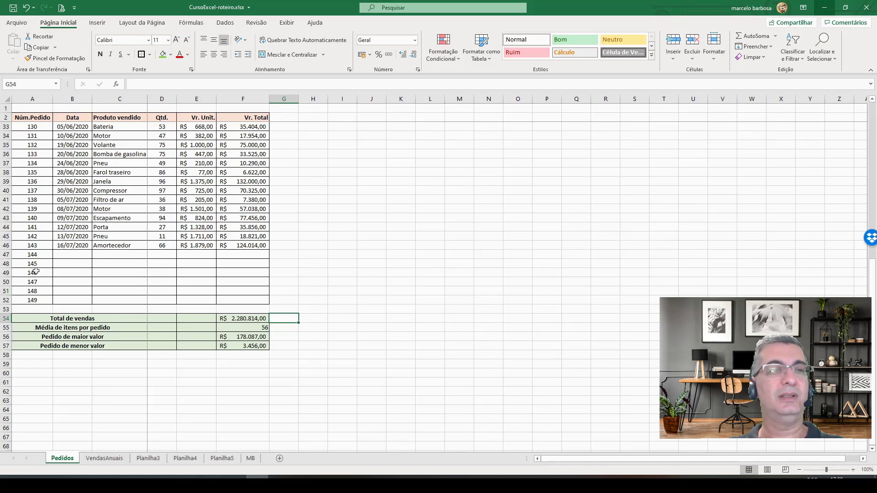
# - Insert 14 blank rows above order 147, starting at row 50 of the orders table
pyautogui.click(5, 282)
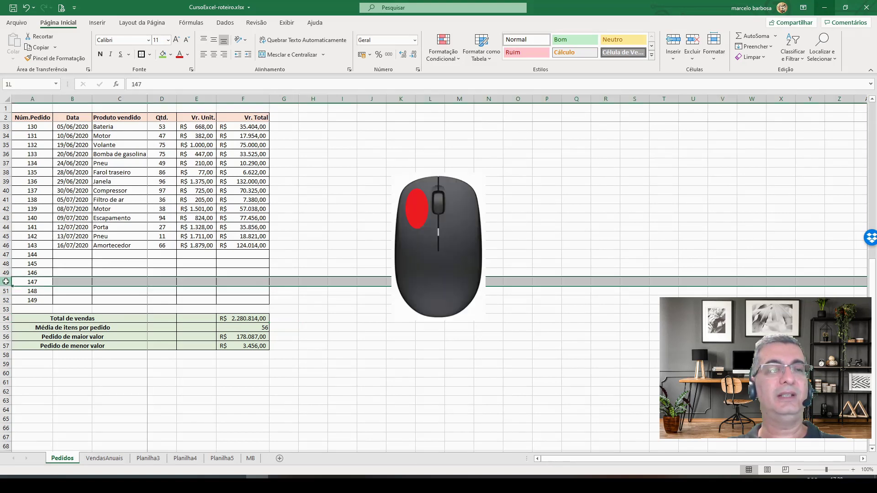
pyautogui.moveTo(6, 285); pyautogui.dragTo(4, 398)
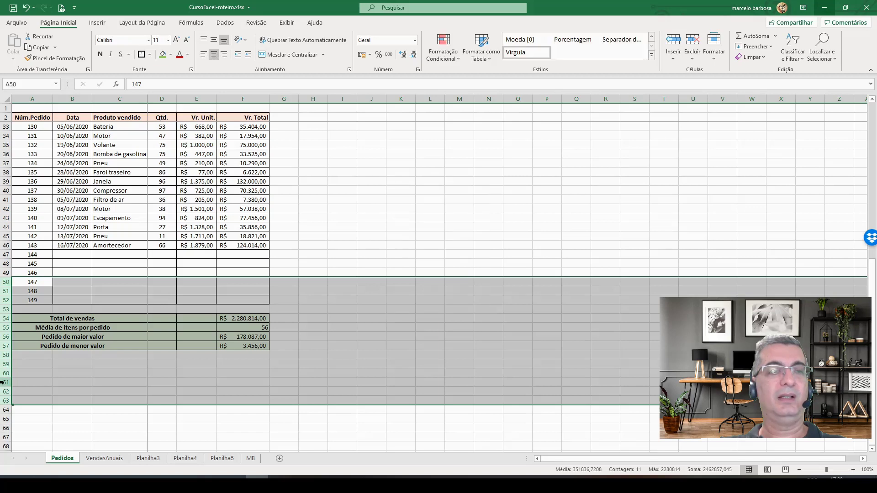
pyautogui.rightClick(6, 355)
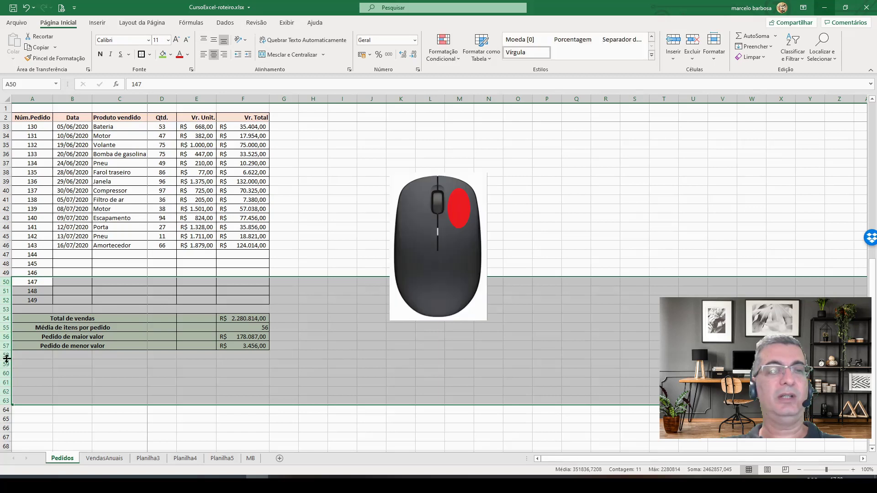
pyautogui.rightClick(5, 356)
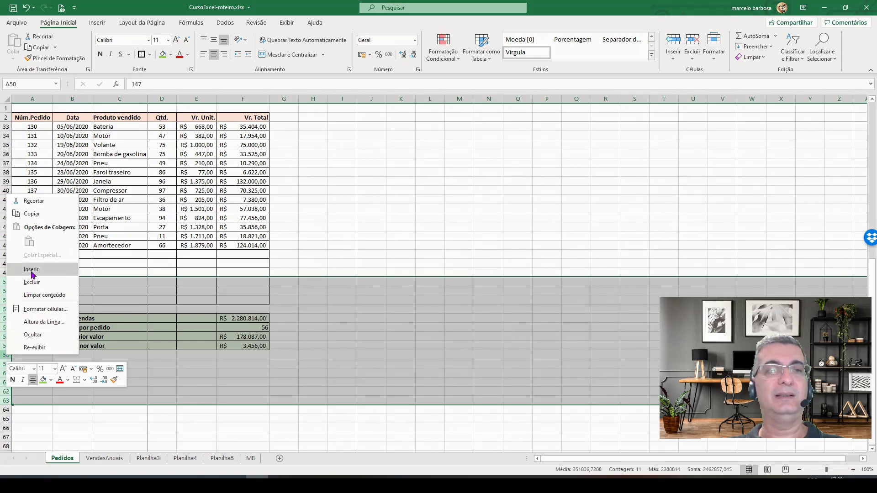
pyautogui.click(31, 270)
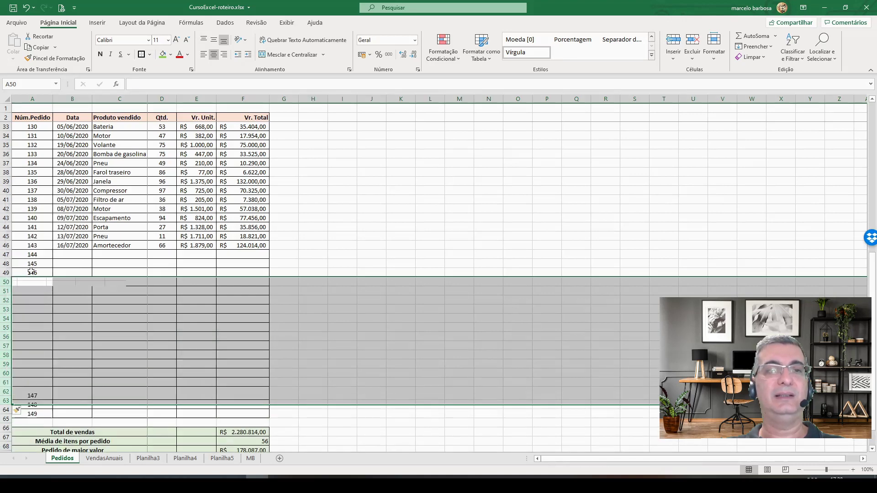
pyautogui.click(111, 270)
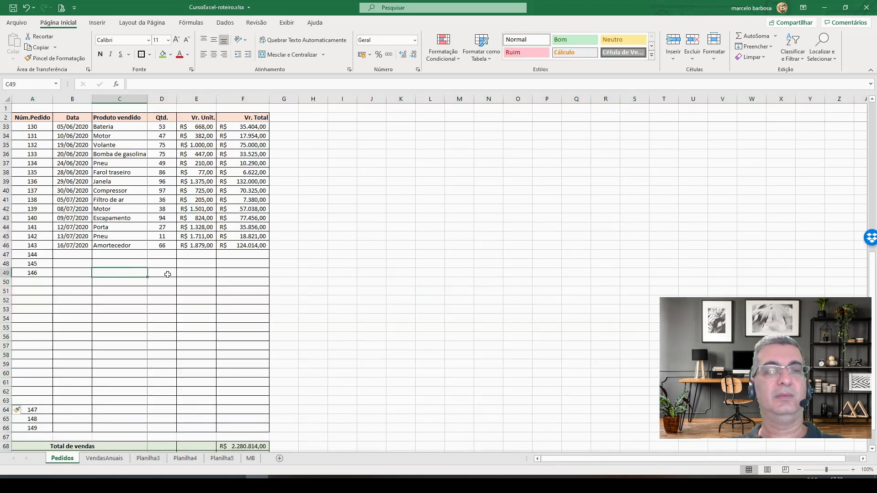
# - Extend the Núm.Pedido sequence from orders 145 and 146 in A48:A49 down to 163 in A66
pyautogui.scroll(-2, 193, 274)
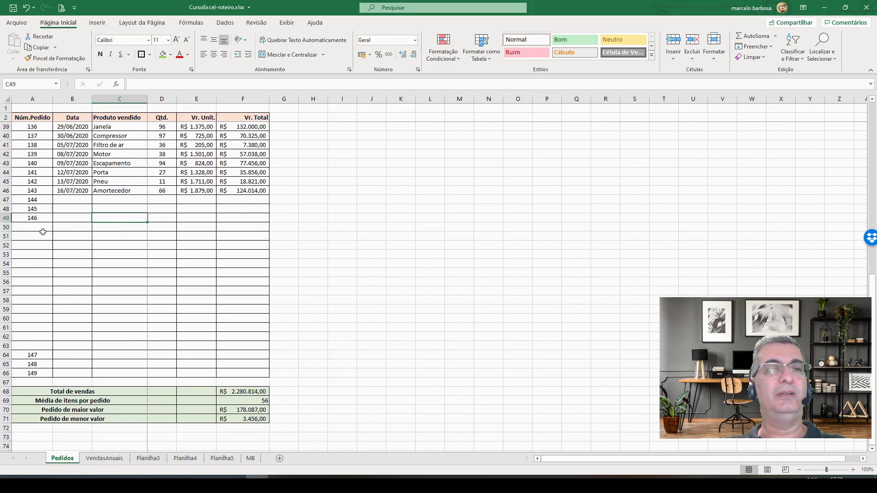
pyautogui.click(38, 218)
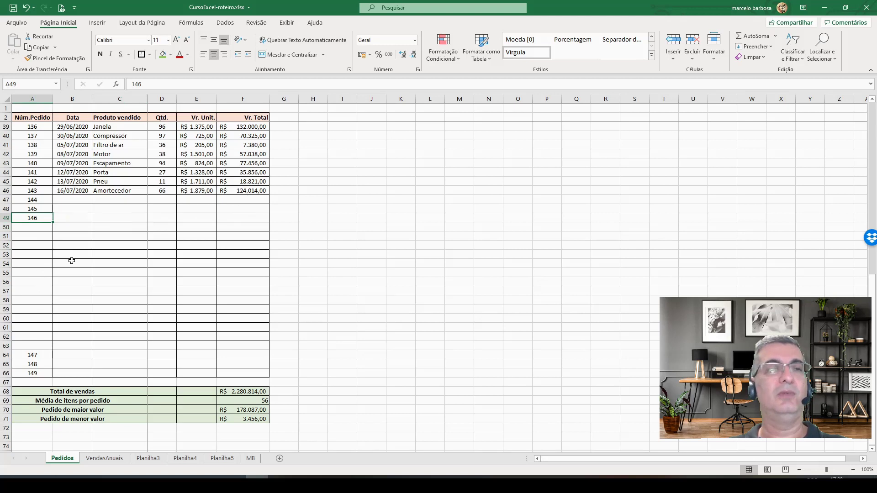
pyautogui.press('Up')
pyautogui.press('Down')
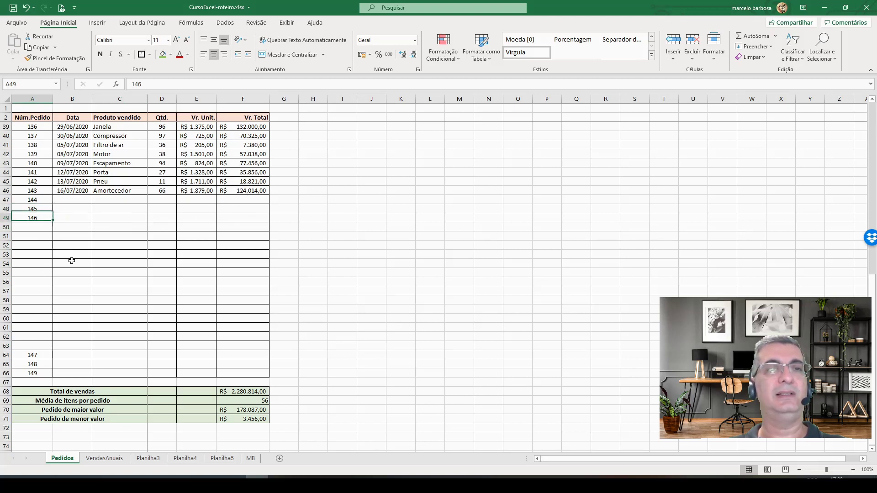
pyautogui.click(44, 209)
pyautogui.moveTo(43, 209); pyautogui.dragTo(43, 219)
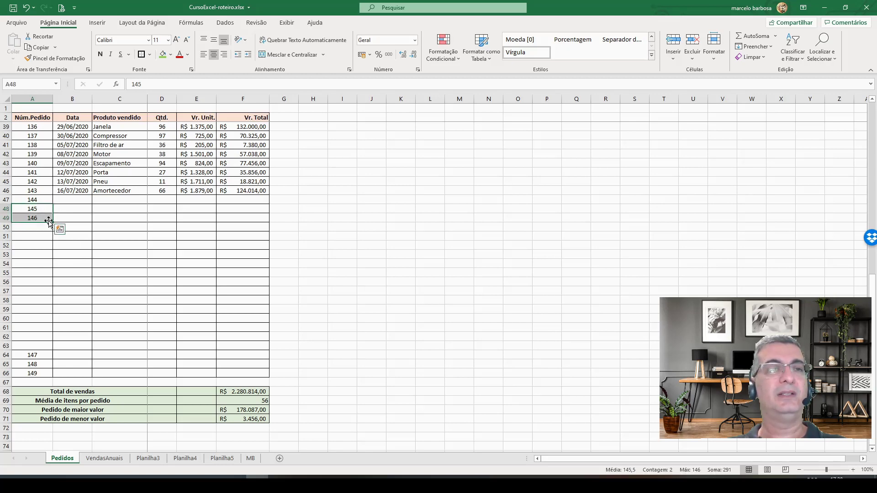
pyautogui.moveTo(52, 223); pyautogui.dragTo(52, 374)
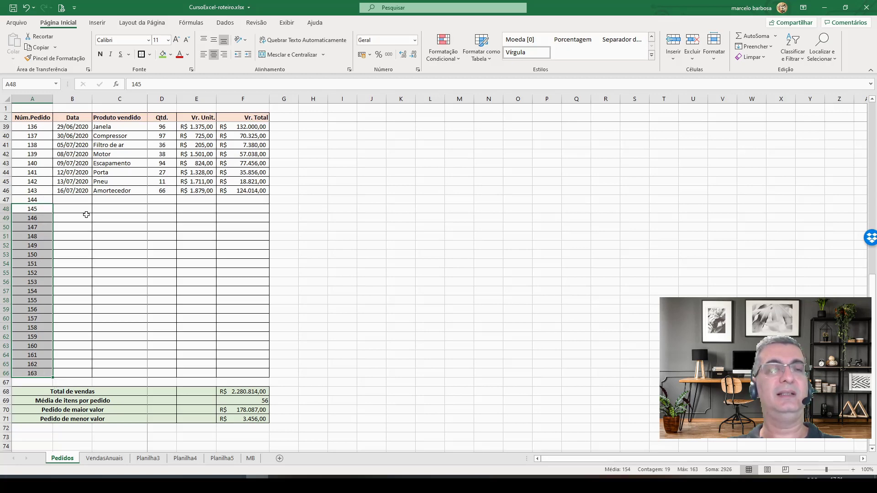
# - Try extending the Vr. Total formula from F46 down to F66 with the fill handle, and undo it
pyautogui.click(189, 202)
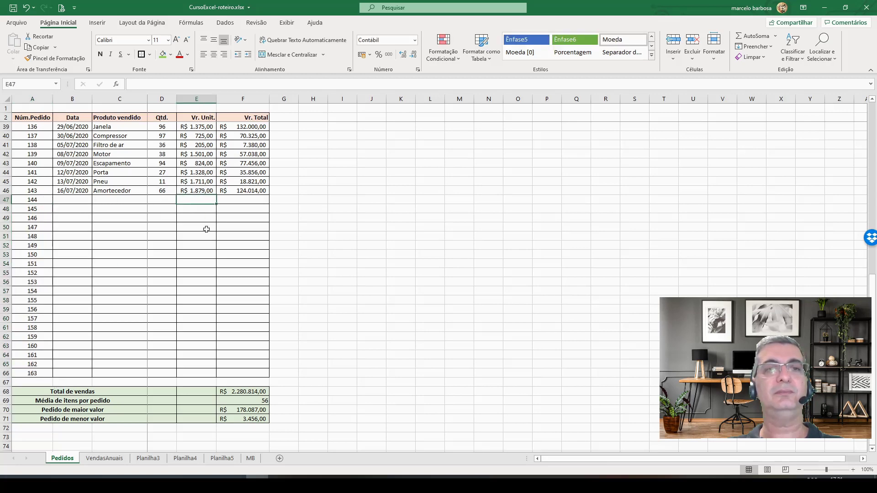
pyautogui.click(244, 192)
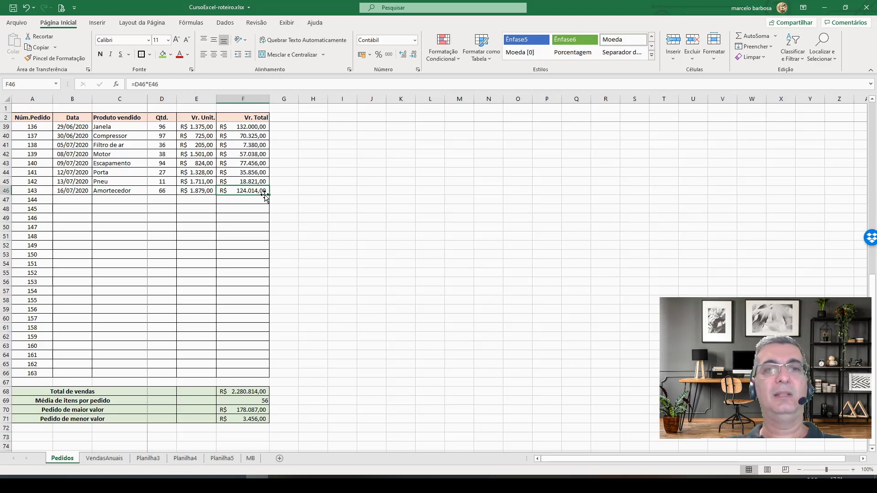
pyautogui.moveTo(269, 195); pyautogui.dragTo(266, 377)
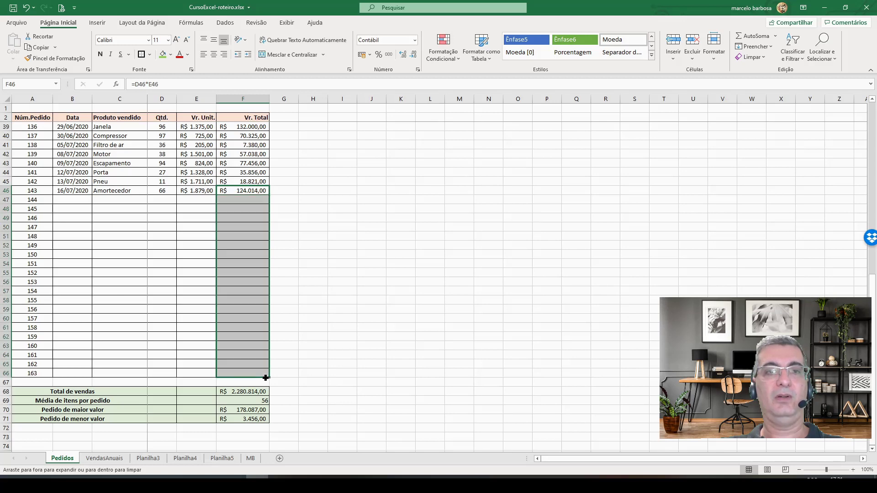
pyautogui.hotkey('ctrl', 'z')
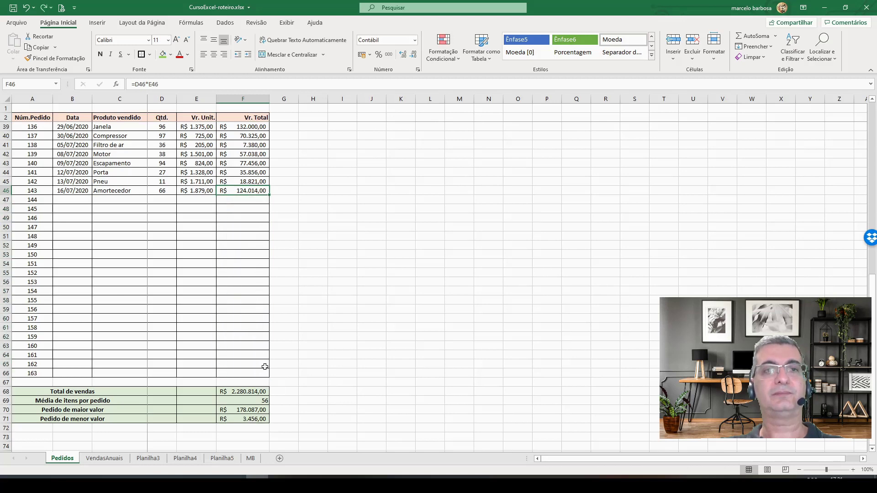
# - Try the Fill Down command on F46:F66 to copy the Vr. Total formula, and undo it
pyautogui.hotkey('shift', 'Down')
pyautogui.hotkey('shift', 'Down')
pyautogui.hotkey('shift', 'Down')
pyautogui.hotkey('shift', 'Down')
pyautogui.hotkey('shift', 'Down')
pyautogui.hotkey('shift', 'Down')
pyautogui.hotkey('shift', 'Down')
pyautogui.hotkey('shift', 'Down')
pyautogui.hotkey('shift', 'Down')
pyautogui.hotkey('shift', 'Down')
pyautogui.hotkey('shift', 'Down')
pyautogui.hotkey('shift', 'Down')
pyautogui.hotkey('shift', 'Down')
pyautogui.hotkey('shift', 'Down')
pyautogui.hotkey('shift', 'Down')
pyautogui.hotkey('shift', 'Down')
pyautogui.hotkey('shift', 'Down')
pyautogui.hotkey('shift', 'Down')
pyautogui.hotkey('shift', 'Down')
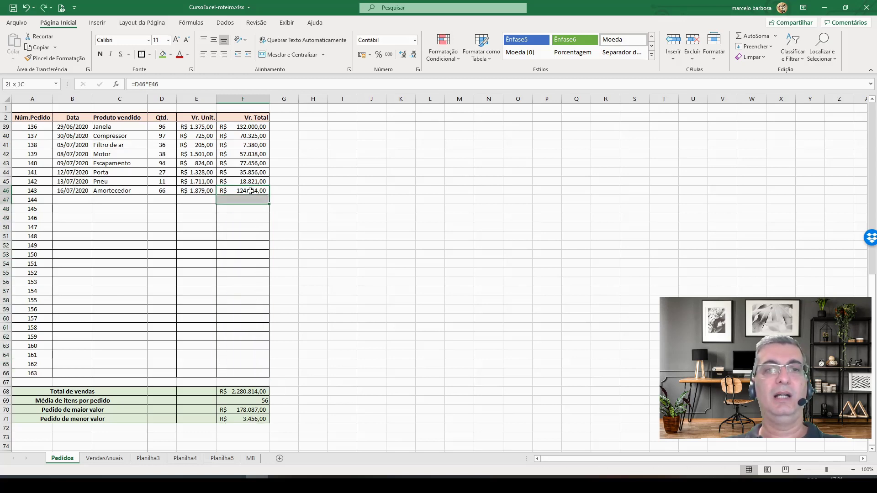
pyautogui.hotkey('shift', 'Down')
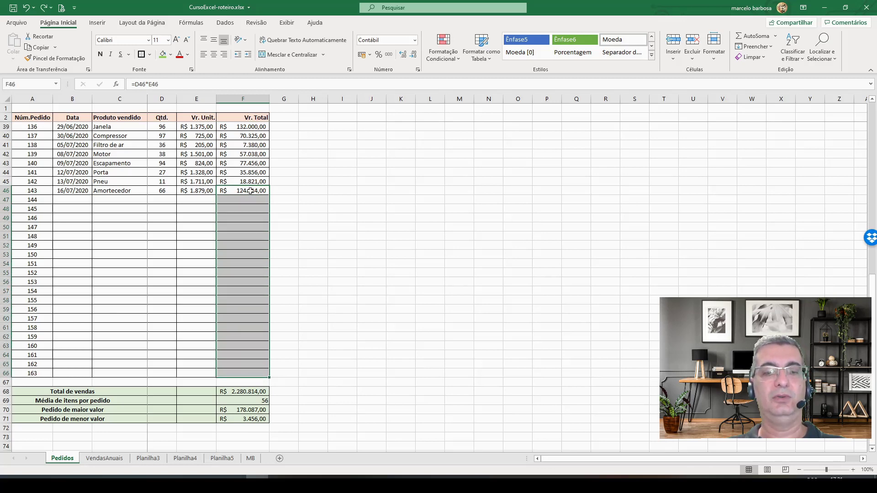
pyautogui.click(764, 49)
pyautogui.click(763, 59)
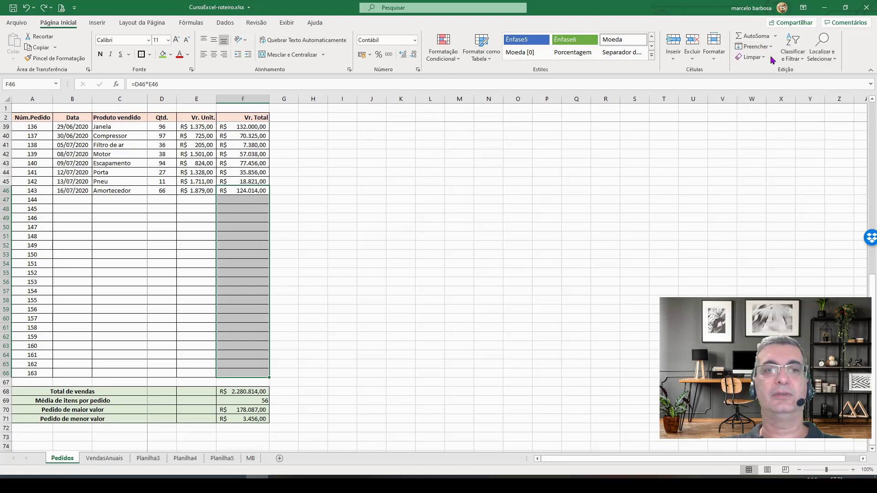
pyautogui.click(254, 207)
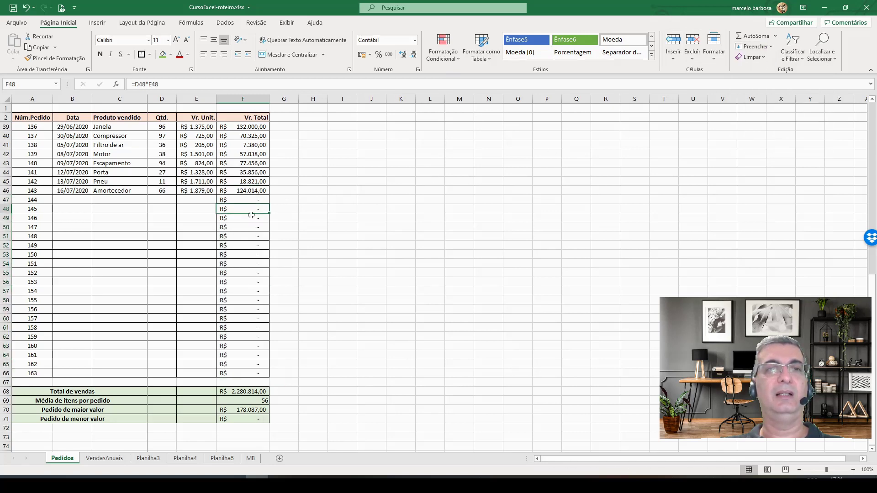
pyautogui.click(252, 217)
pyautogui.hotkey('ctrl', 'z')
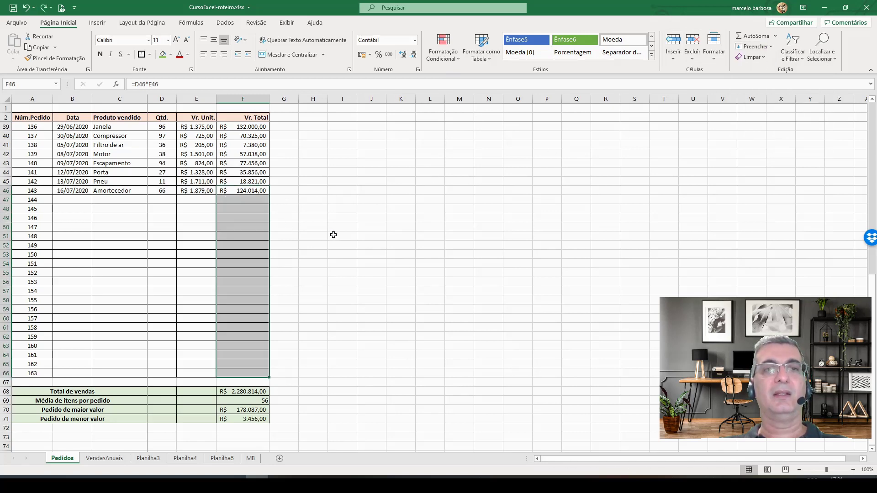
# - Copy the Vr. Total formula from F46 down through F66 with Fill Down
pyautogui.click(258, 192)
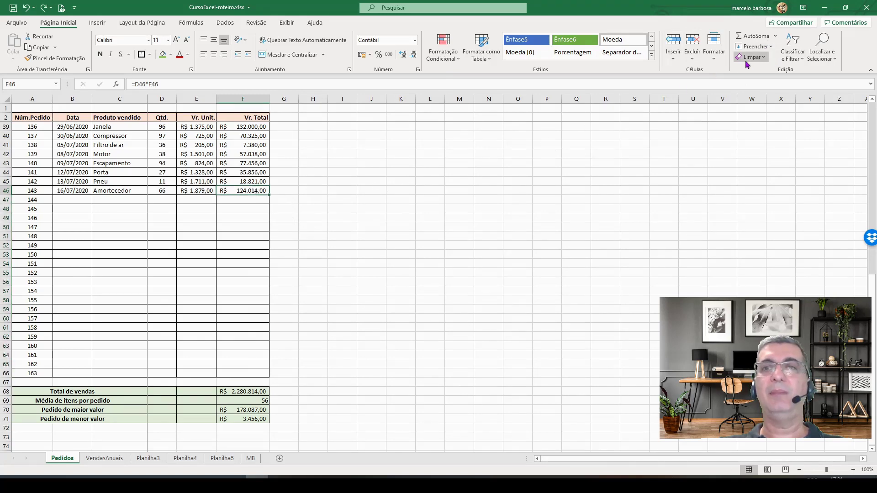
pyautogui.click(766, 47)
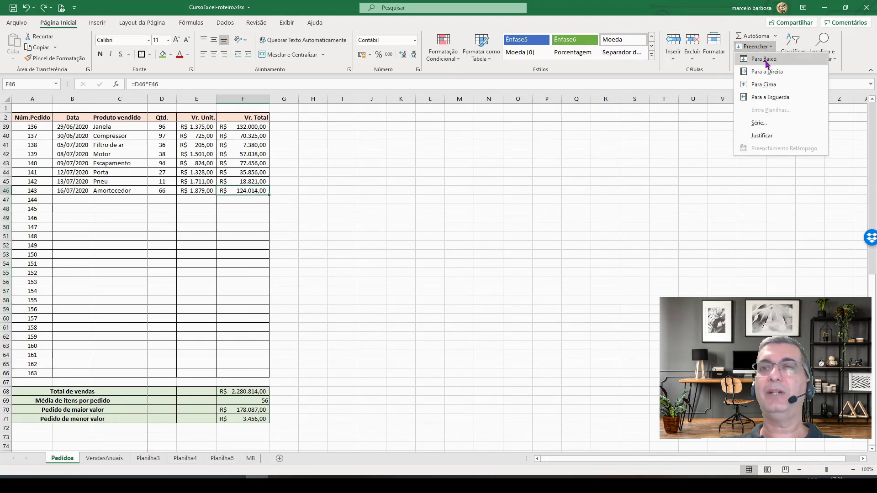
pyautogui.click(223, 201)
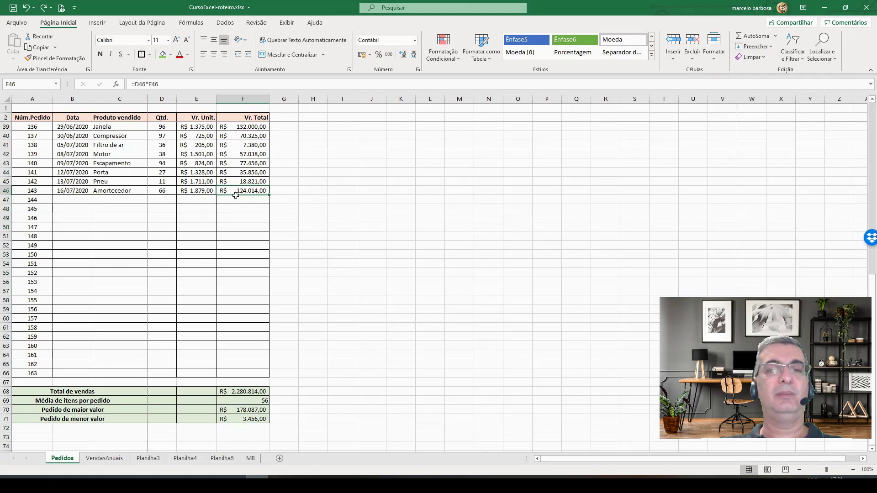
pyautogui.moveTo(235, 194); pyautogui.dragTo(236, 374)
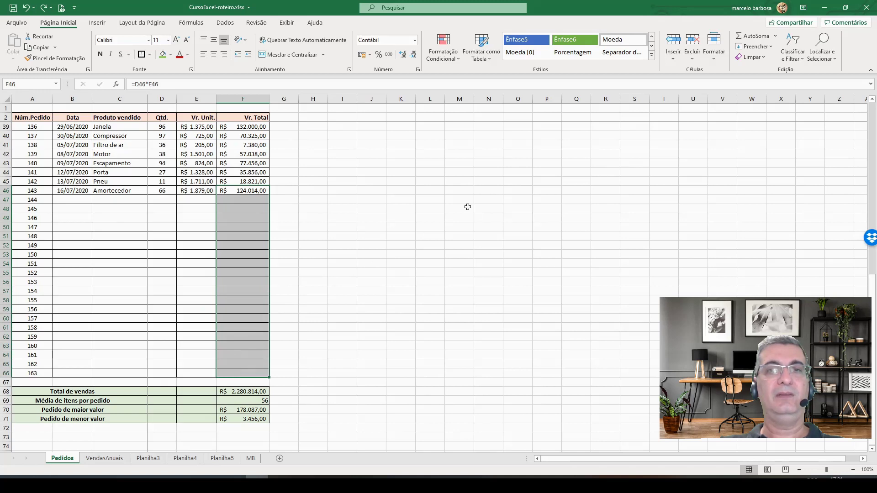
pyautogui.click(769, 47)
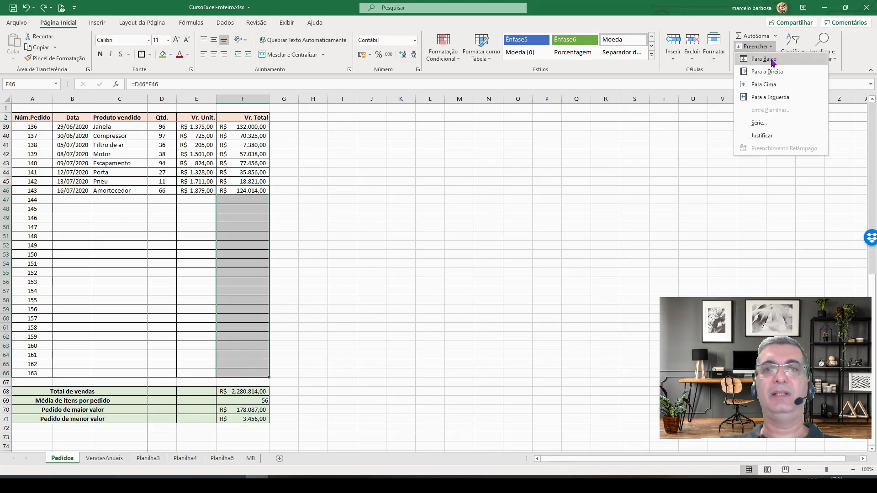
pyautogui.click(292, 11)
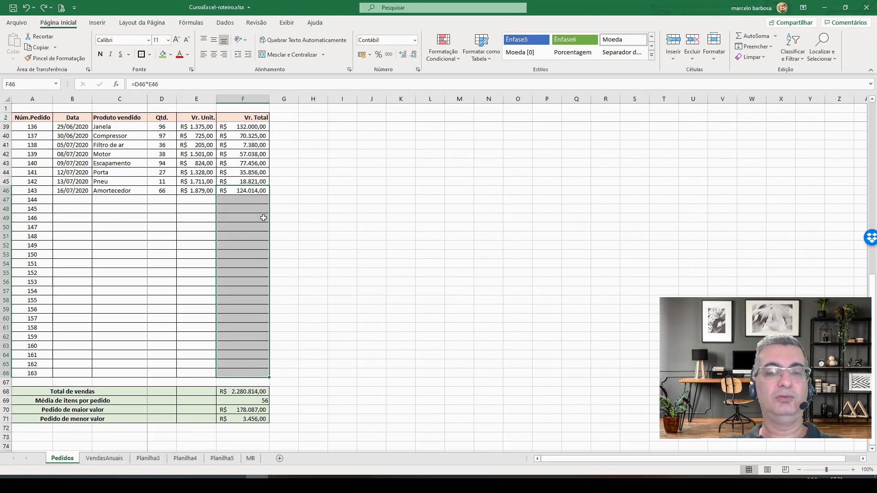
pyautogui.hotkey('ctrl', 'd')
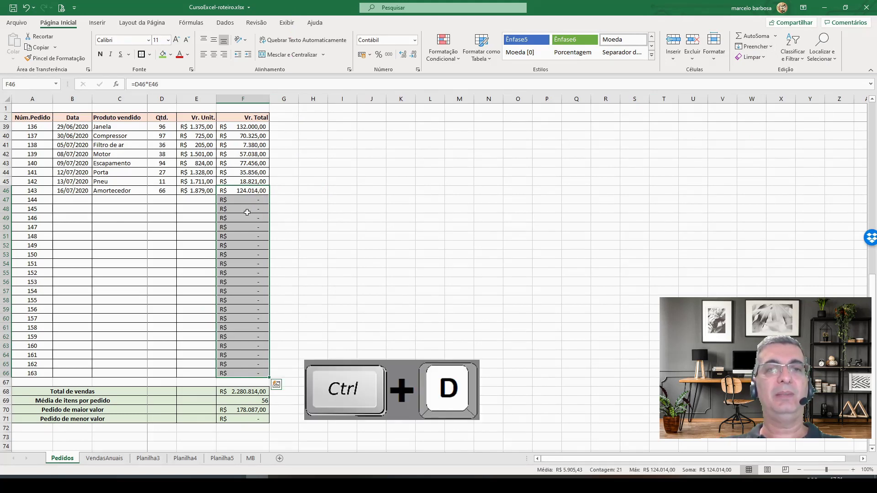
pyautogui.click(315, 219)
# - Try Fill Right on F46:L46 to copy the Vr. Total formula across the row, and undo it
pyautogui.click(242, 190)
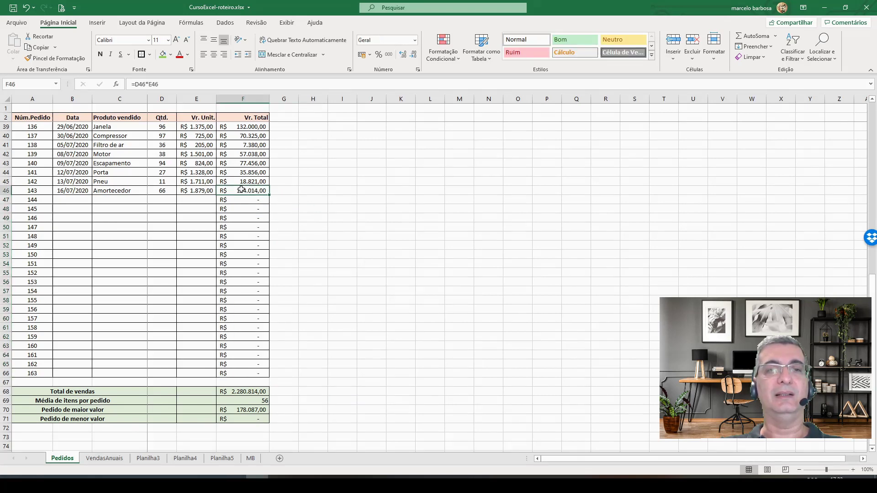
pyautogui.moveTo(241, 189); pyautogui.dragTo(436, 191)
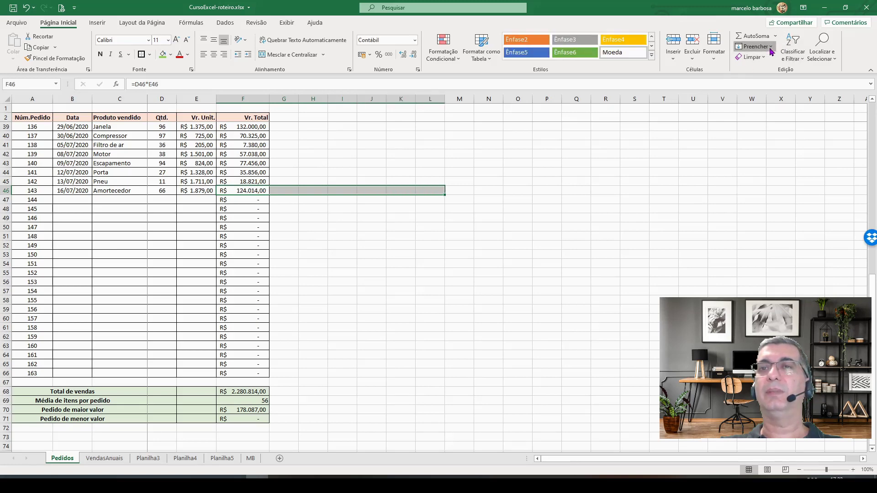
pyautogui.click(770, 50)
pyautogui.click(644, 25)
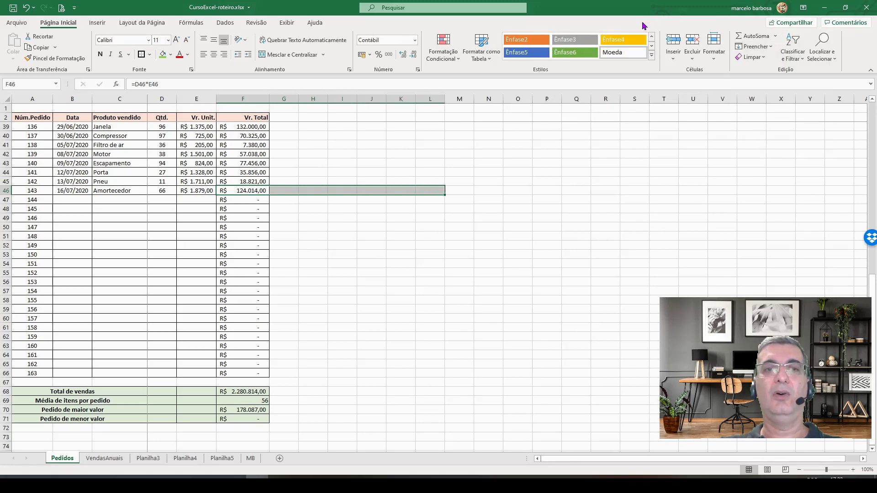
pyautogui.hotkey('ctrl', 'r')
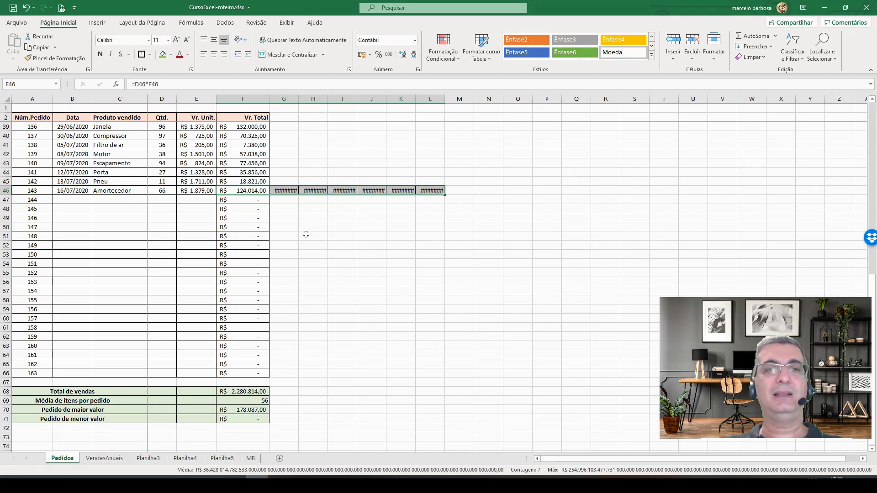
pyautogui.moveTo(253, 190); pyautogui.dragTo(254, 374)
pyautogui.moveTo(257, 190); pyautogui.dragTo(434, 191)
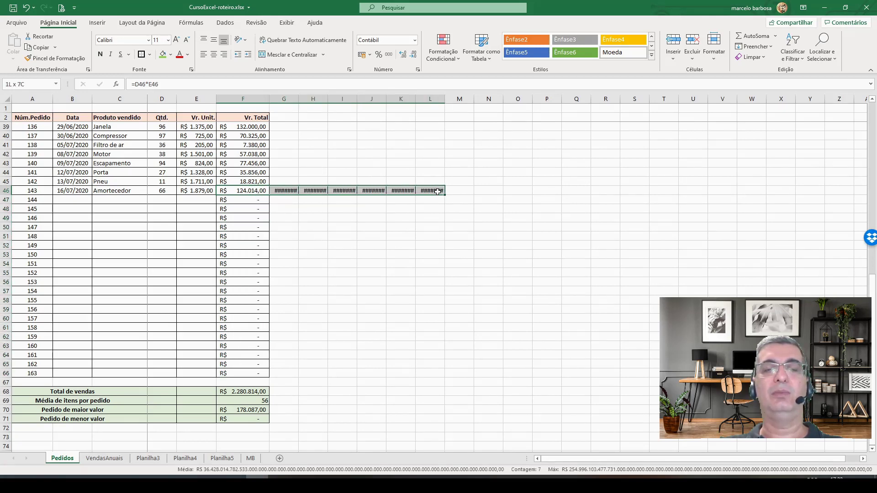
pyautogui.click(254, 190)
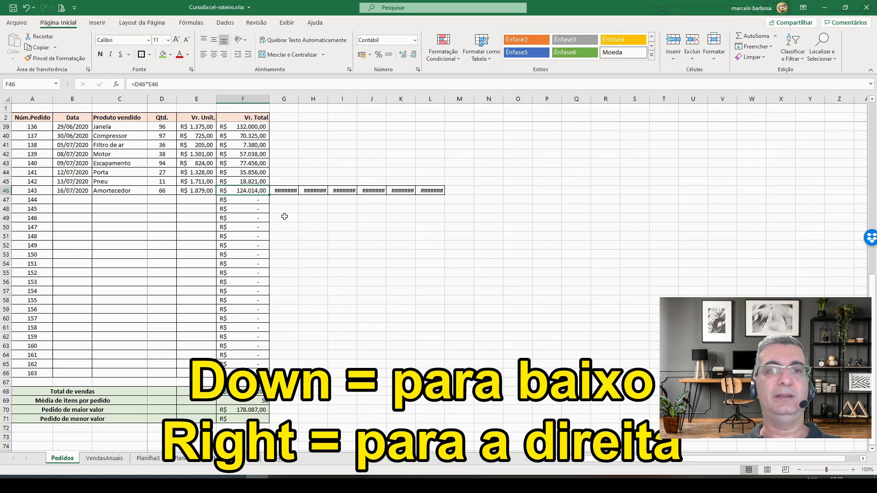
pyautogui.hotkey('ctrl', 'z')
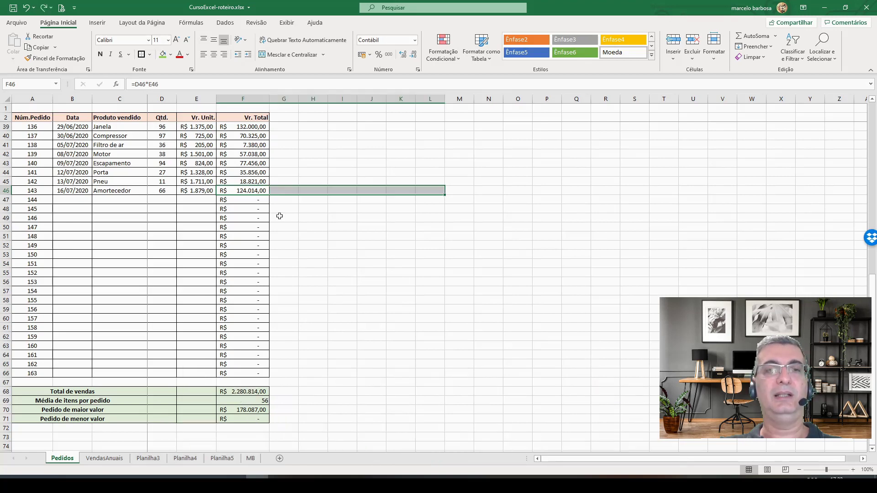
# - Inspect the copied Vr. Total formulas in F47, F51 and F66
pyautogui.click(251, 202)
pyautogui.click(254, 236)
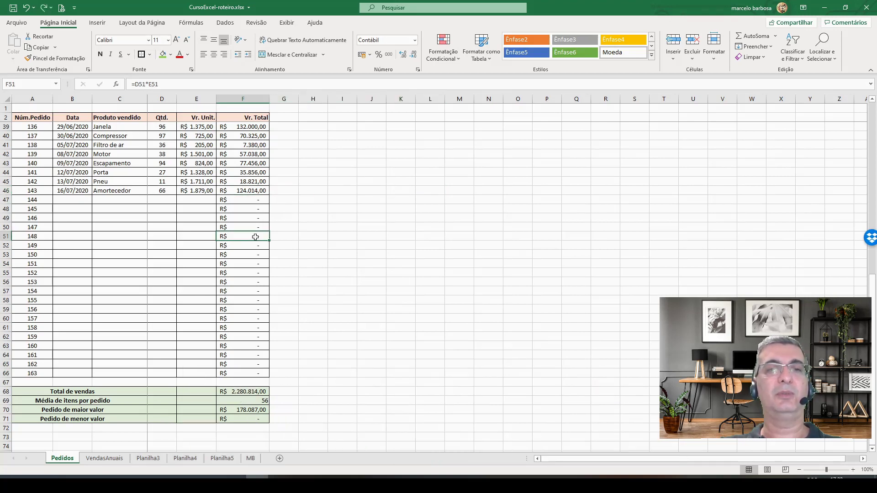
pyautogui.click(251, 372)
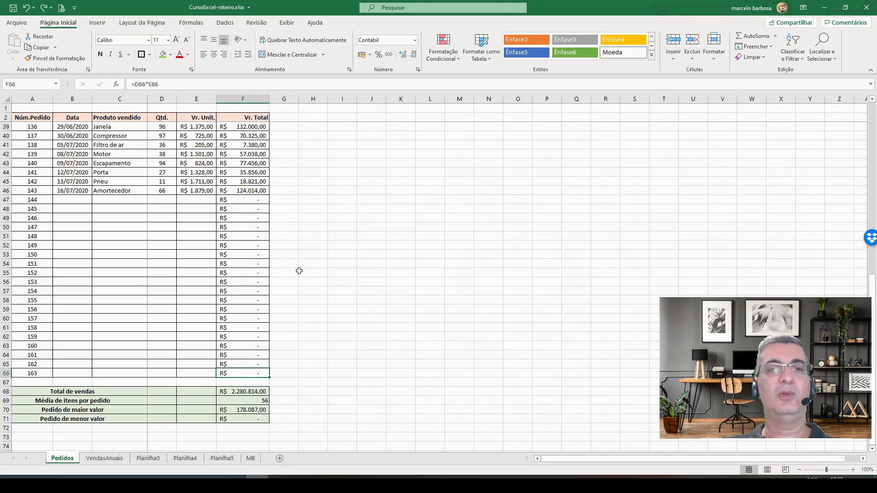
# - Try inserting a blank column before Vr. Unit. at column E, and undo it
pyautogui.scroll(12, 300, 270)
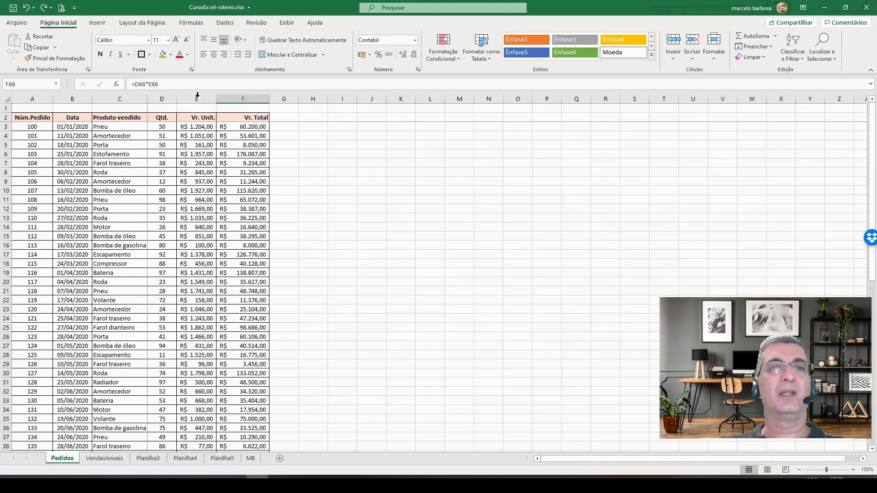
pyautogui.moveTo(197, 94); pyautogui.dragTo(219, 96)
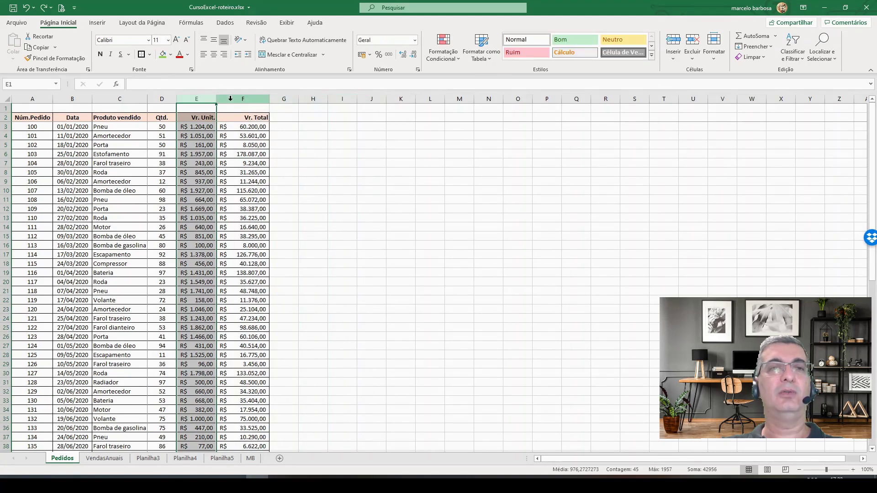
pyautogui.click(311, 154)
pyautogui.click(196, 98)
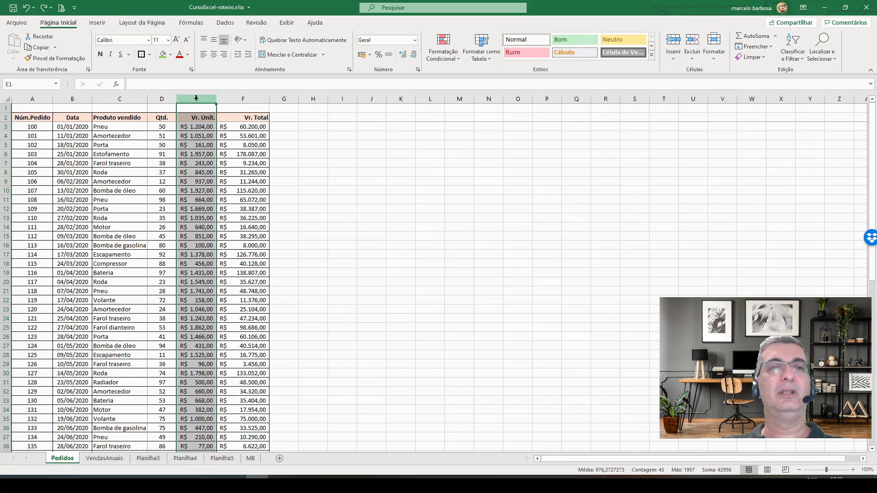
pyautogui.rightClick(196, 98)
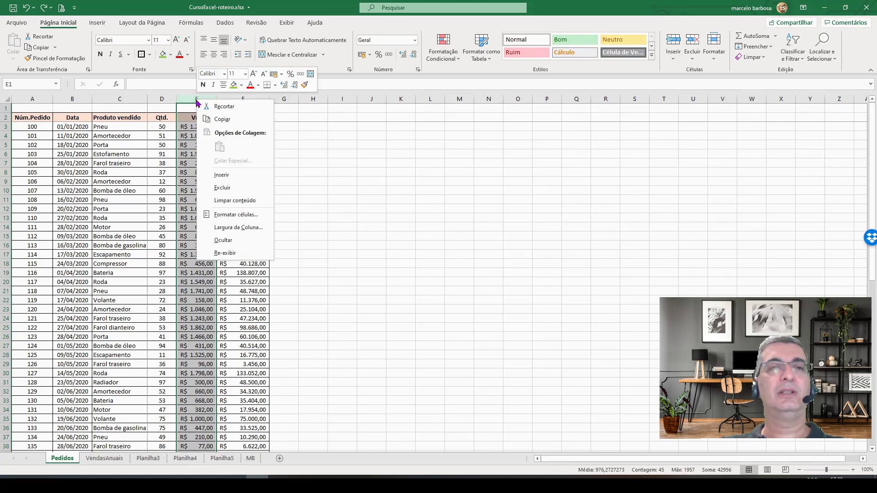
pyautogui.click(226, 174)
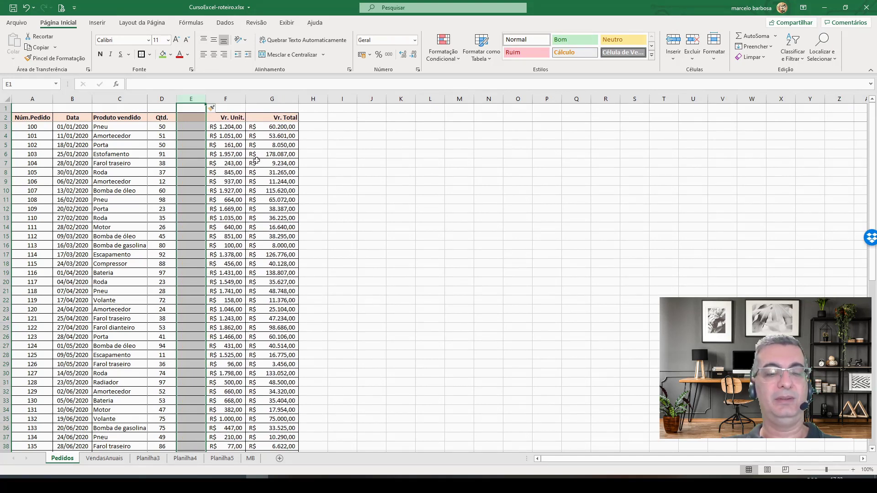
pyautogui.hotkey('ctrl', 'z')
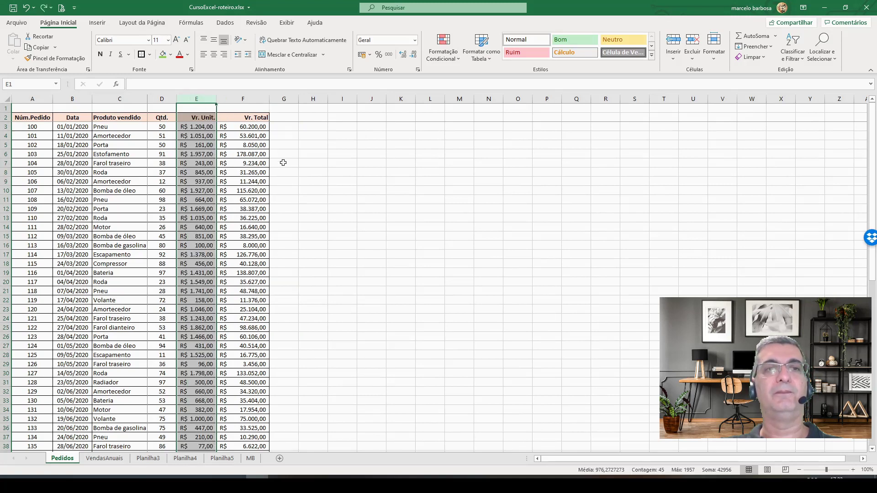
pyautogui.click(303, 160)
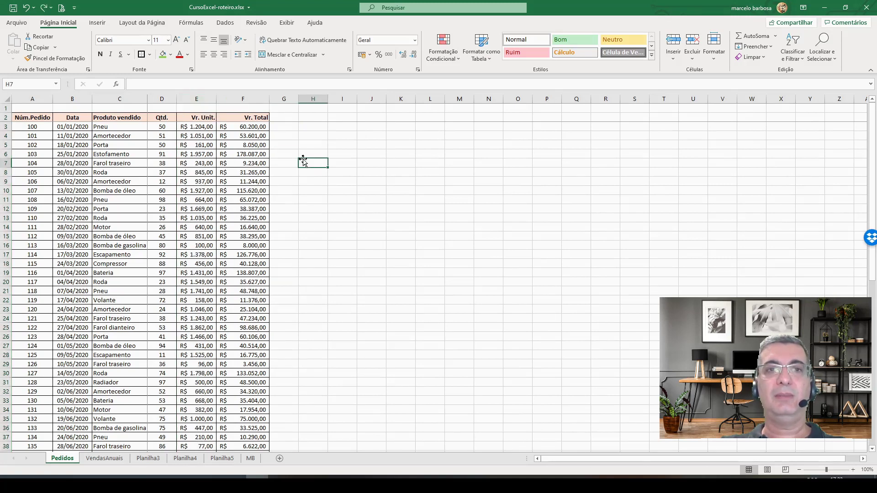
# - Add the header "Data Vencimento" in G2 and autofit the width of column G to it
pyautogui.click(283, 116)
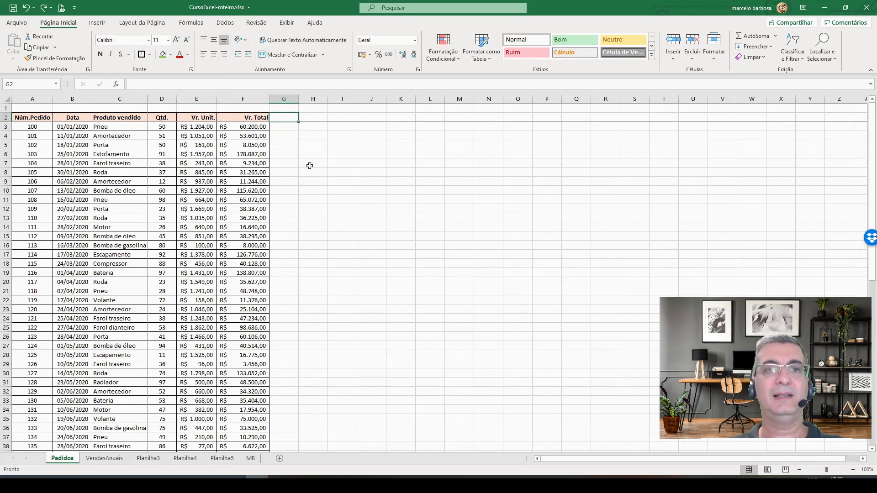
pyautogui.write('D')
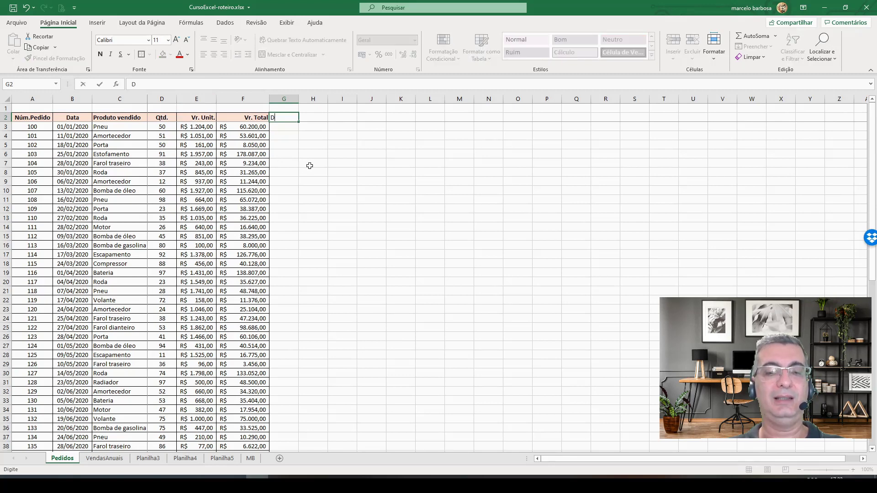
pyautogui.write('ata Venciment')
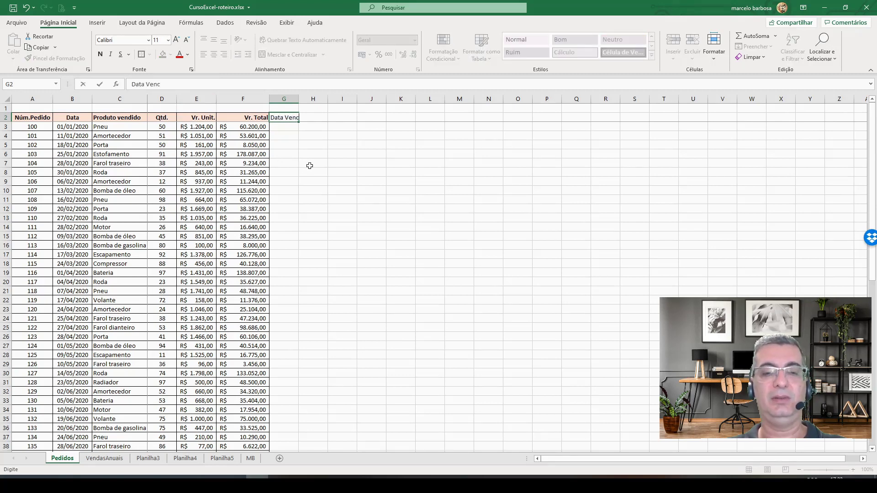
pyautogui.press('Return')
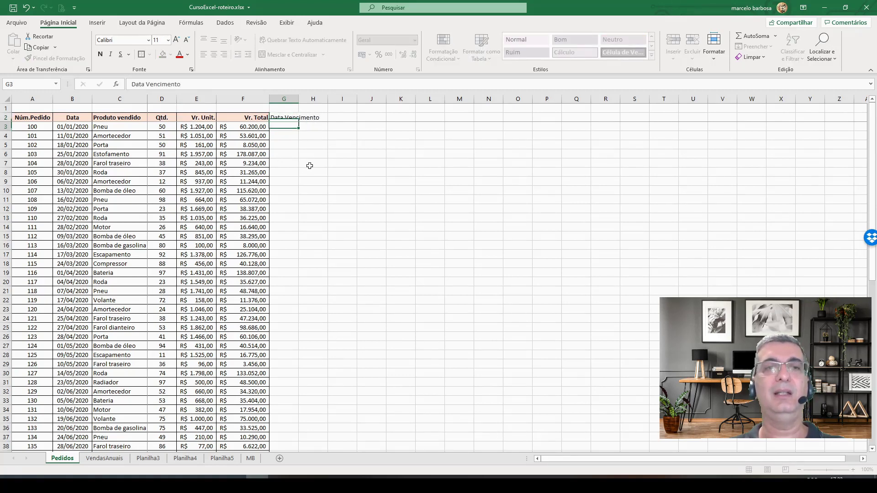
pyautogui.doubleClick(298, 99)
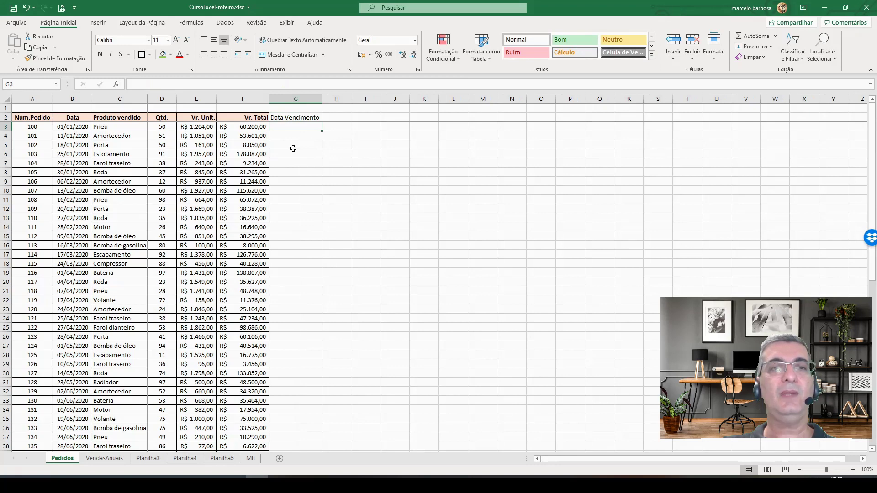
# - Copy the header formatting from Vr. Total in F2 onto the Data Vencimento header in G2
pyautogui.click(252, 118)
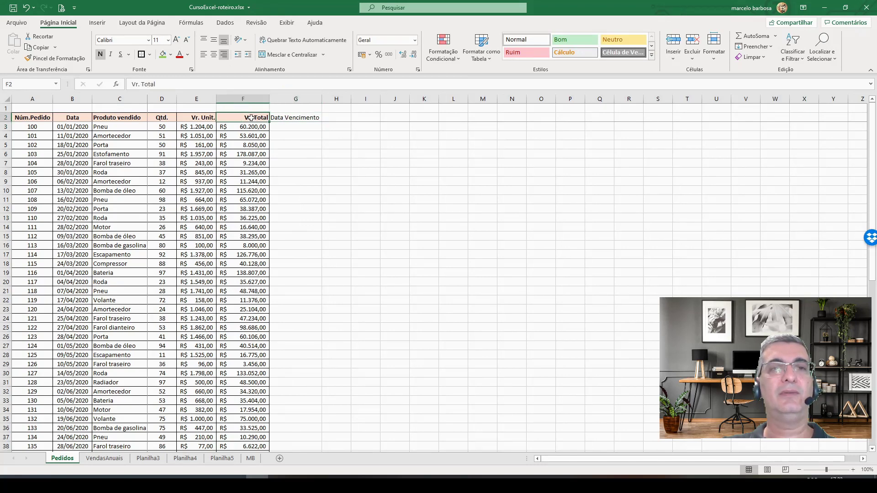
pyautogui.doubleClick(56, 58)
pyautogui.click(293, 118)
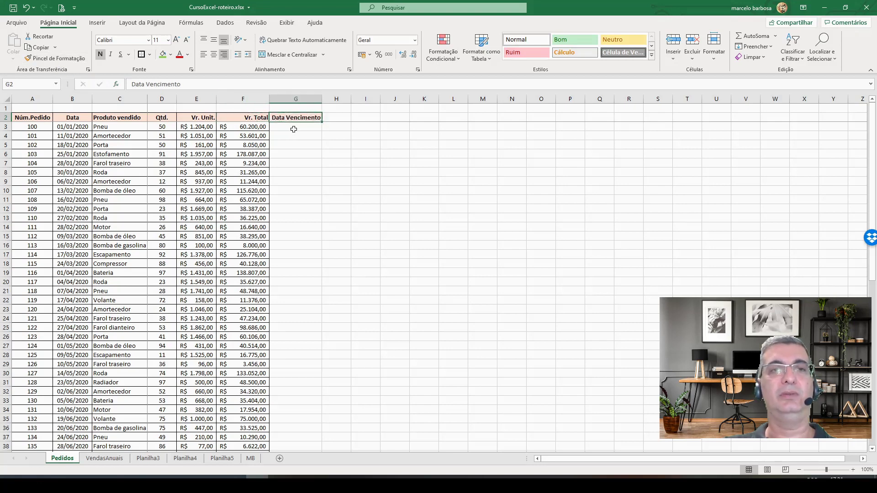
# - Enter the due date 31/01/2020 in G3 for the first order, based on its order date in B3
pyautogui.click(294, 128)
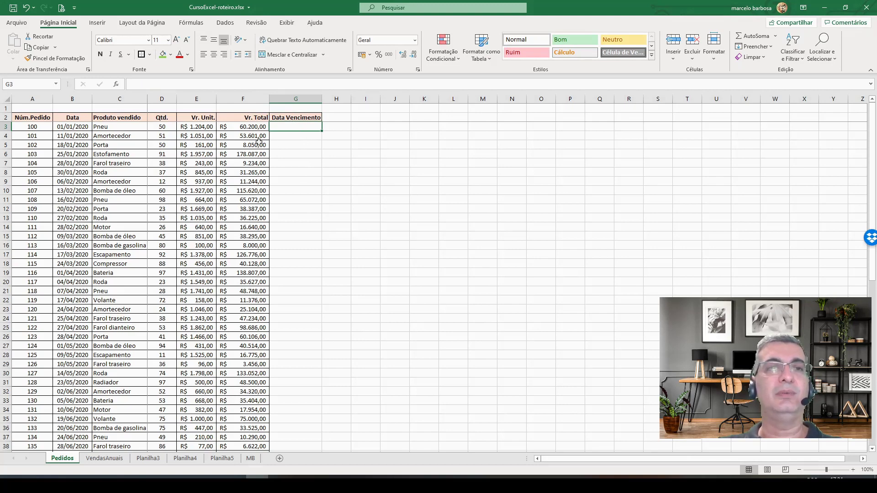
pyautogui.click(72, 130)
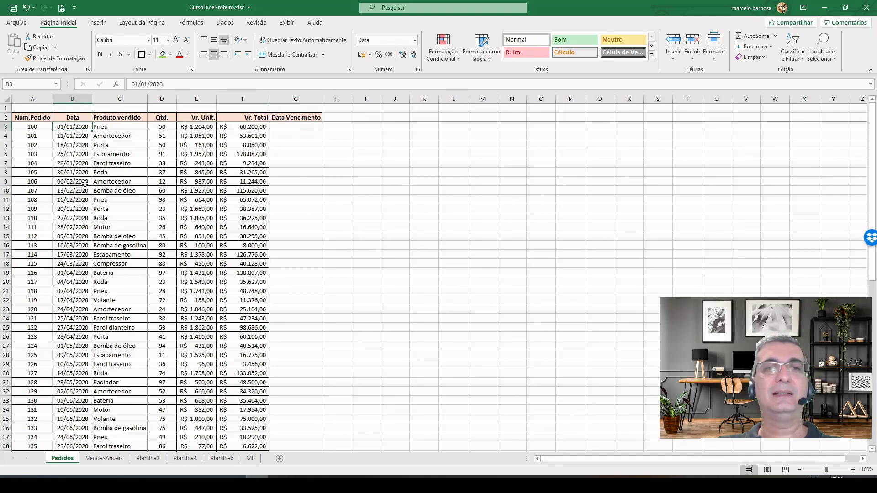
pyautogui.click(286, 133)
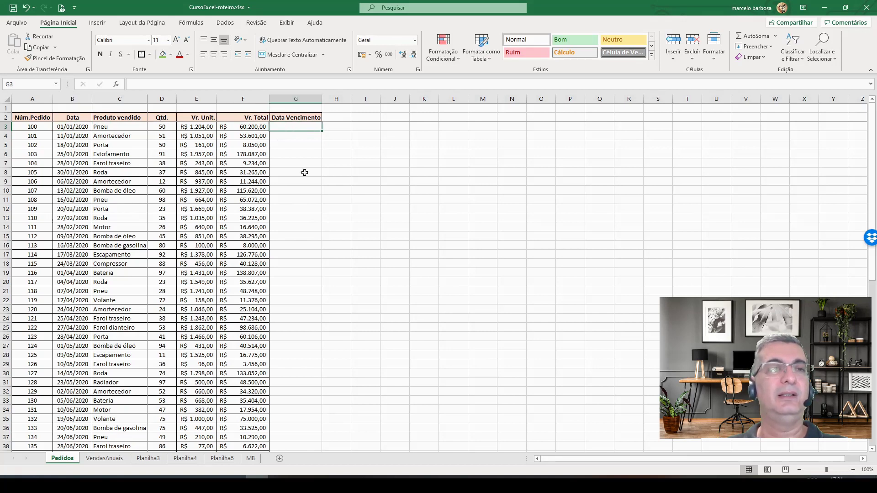
pyautogui.press('Left')
pyautogui.press('Left')
pyautogui.press('Left')
pyautogui.press('Left')
pyautogui.press('Left')
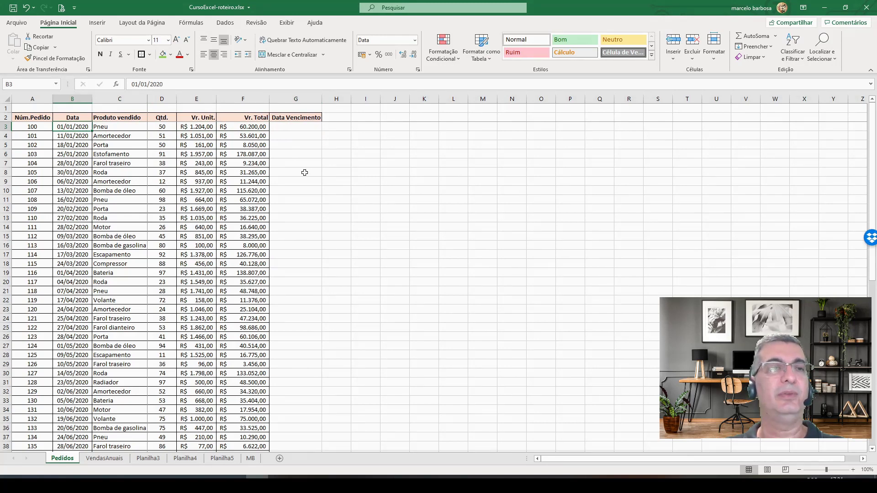
pyautogui.press('Right')
pyautogui.press('Right')
pyautogui.press('Right')
pyautogui.press('Right')
pyautogui.press('Right')
pyautogui.write('3')
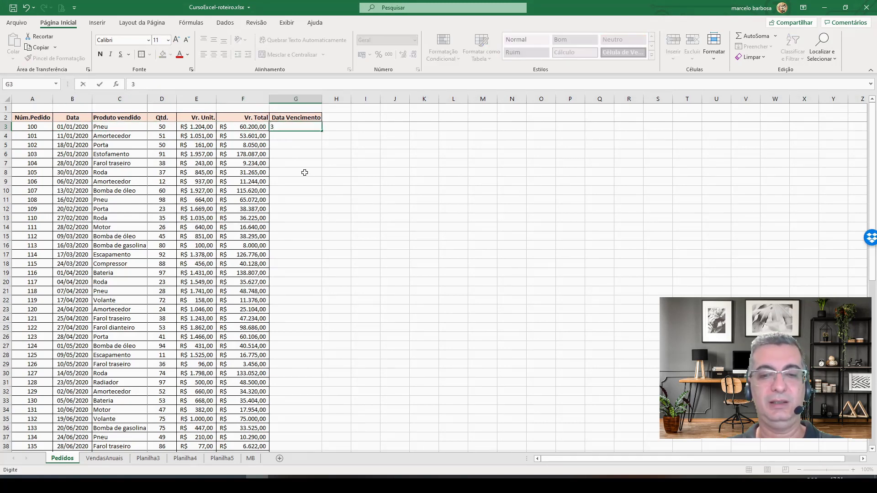
pyautogui.write('1-01-2020')
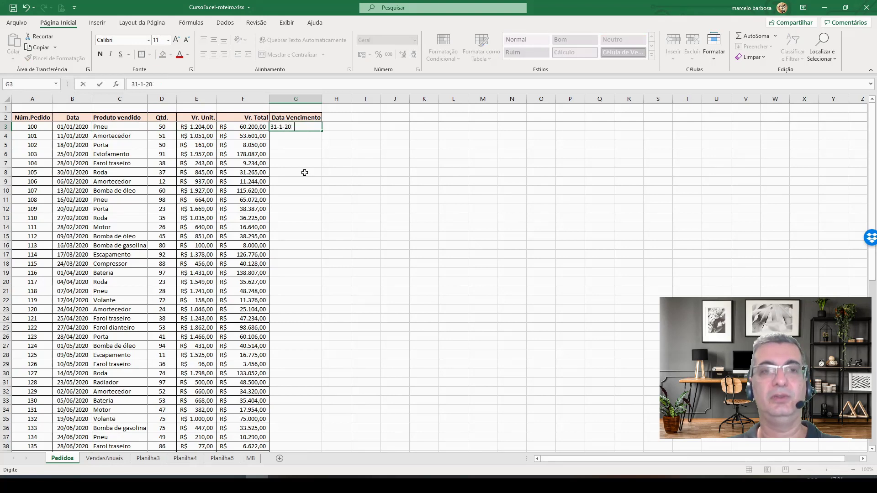
pyautogui.press('Return')
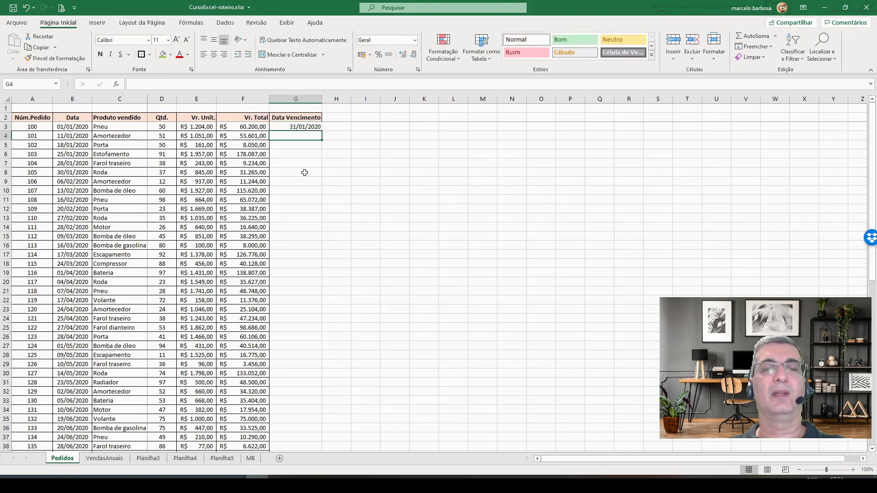
pyautogui.press('Up')
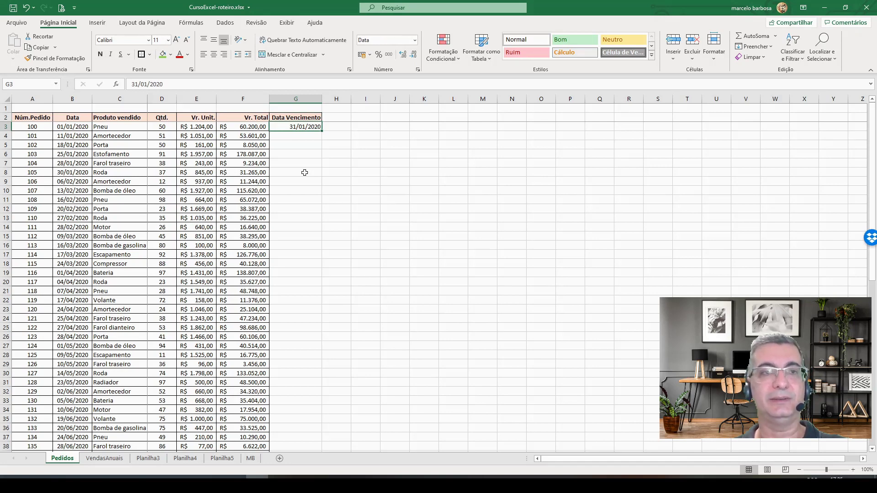
pyautogui.press('Left')
pyautogui.press('Left')
pyautogui.press('Right')
pyautogui.press('Right')
pyautogui.press('Down')
pyautogui.press('Down')
pyautogui.press('Down')
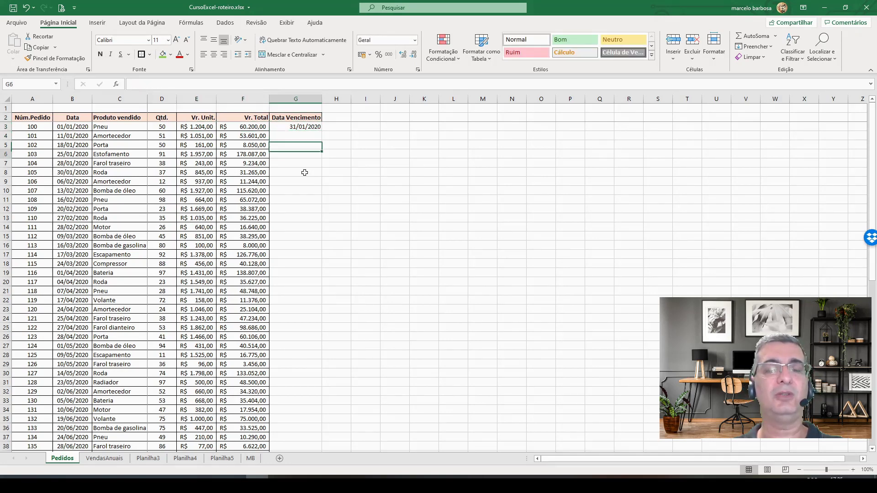
pyautogui.press('Down')
pyautogui.press('Down')
pyautogui.press('Up')
pyautogui.press('Up')
pyautogui.press('Up')
pyautogui.press('Up')
pyautogui.press('Up')
pyautogui.press('Down')
pyautogui.press('Down')
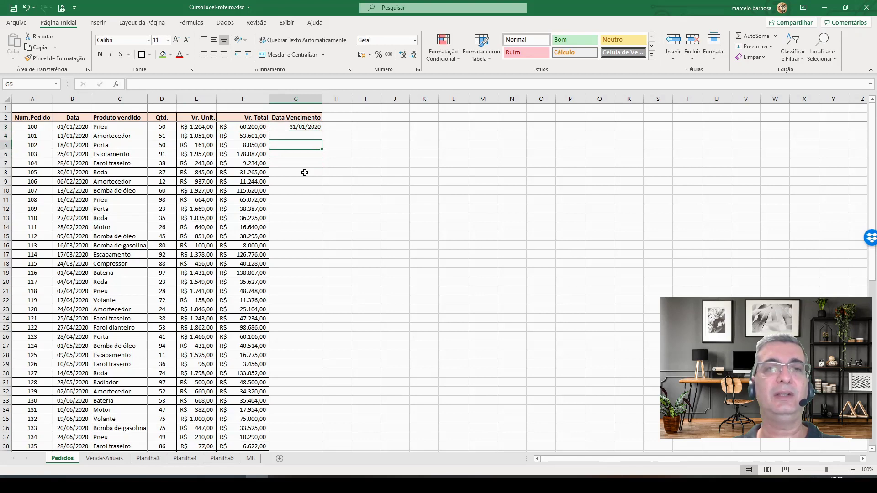
pyautogui.press('Down')
pyautogui.press('Down')
pyautogui.press('Down')
pyautogui.press('Down')
pyautogui.press('Up')
pyautogui.press('Up')
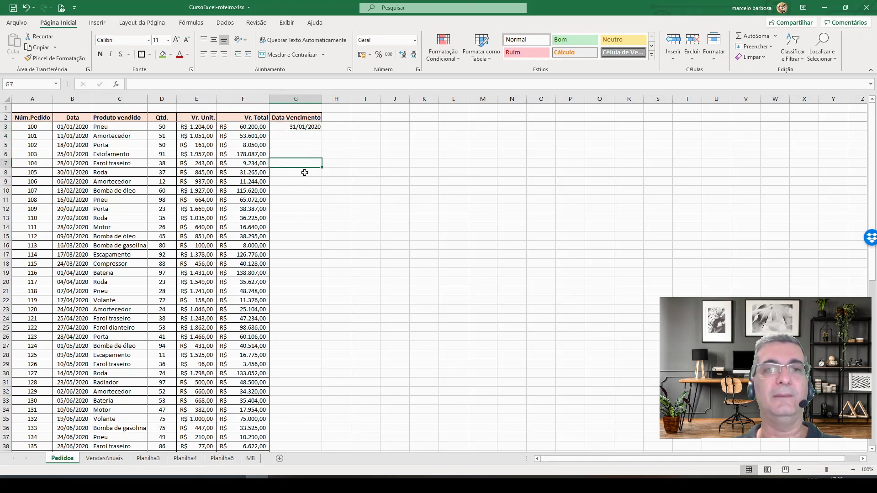
# - Clear the manually entered due date from G3
pyautogui.press('Up')
pyautogui.press('Up')
pyautogui.press('Up')
pyautogui.press('Up')
pyautogui.press('Delete')
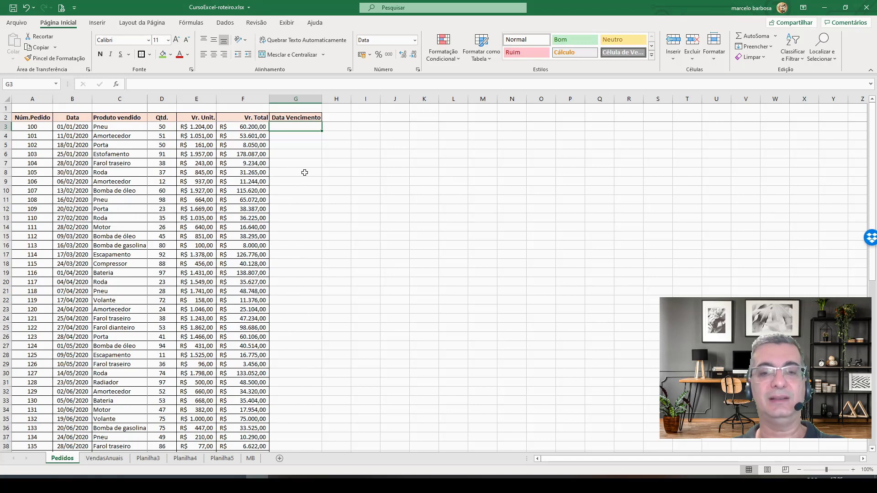
# - Enter the formula =B3+30 in G3 to compute the first order's due date from its order date
pyautogui.press('Left')
pyautogui.press('Left')
pyautogui.press('Left')
pyautogui.press('Left')
pyautogui.press('Left')
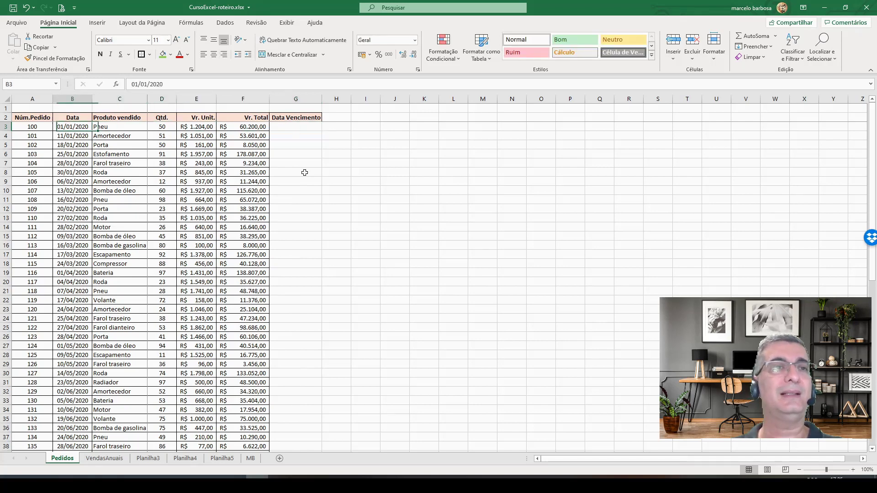
pyautogui.press('Right')
pyautogui.press('Right')
pyautogui.press('Right')
pyautogui.press('Right')
pyautogui.press('Right')
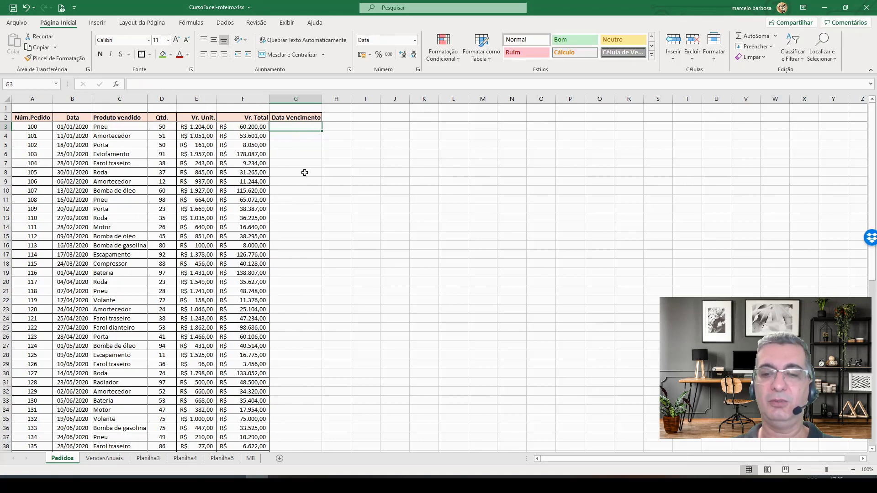
pyautogui.write('=')
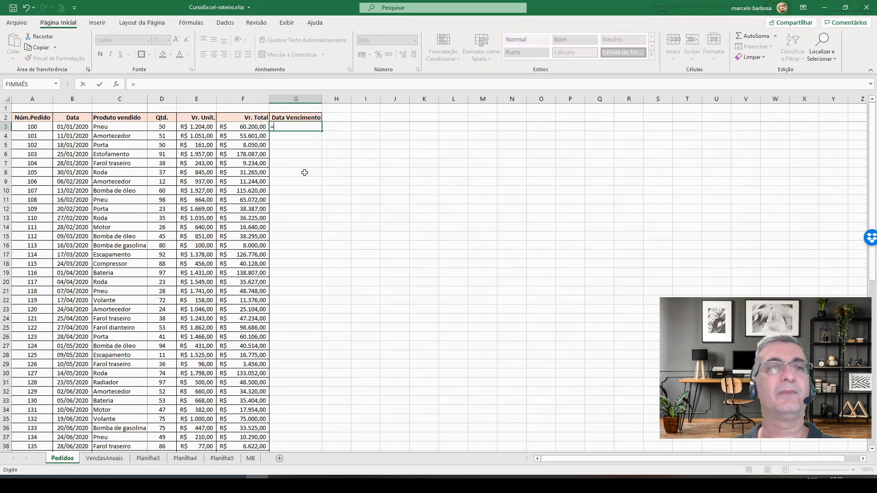
pyautogui.click(63, 128)
pyautogui.write('+')
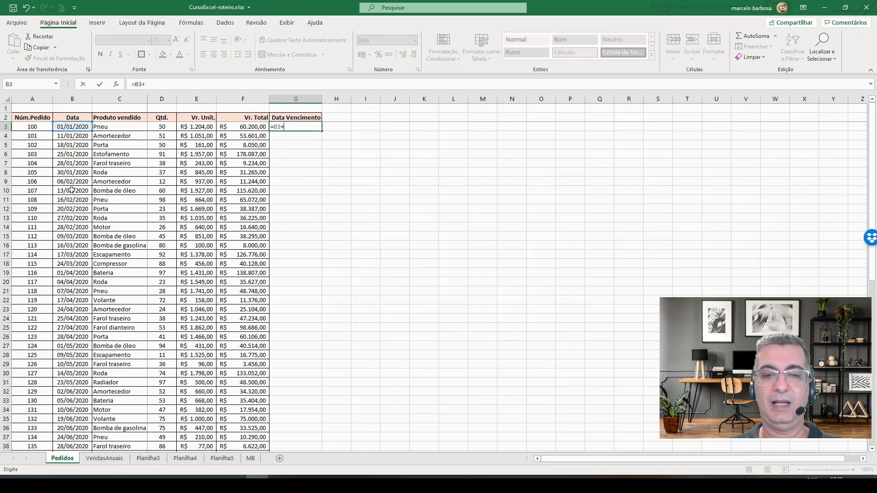
pyautogui.write('30')
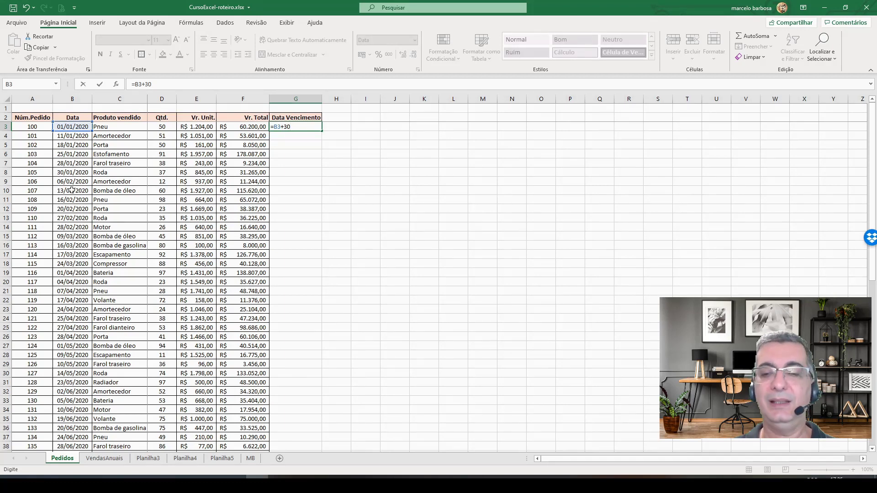
pyautogui.press('Return')
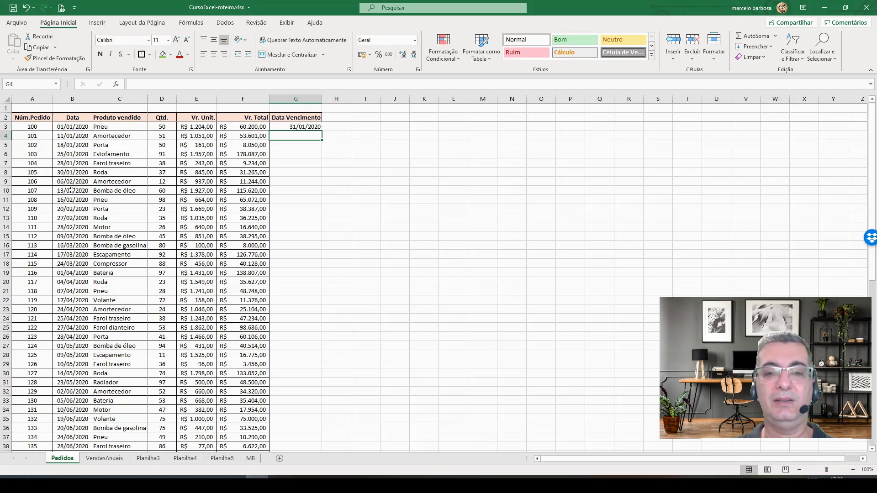
# - Enter the formula =B4+30 in G4 to compute the second order's due date
pyautogui.write('=')
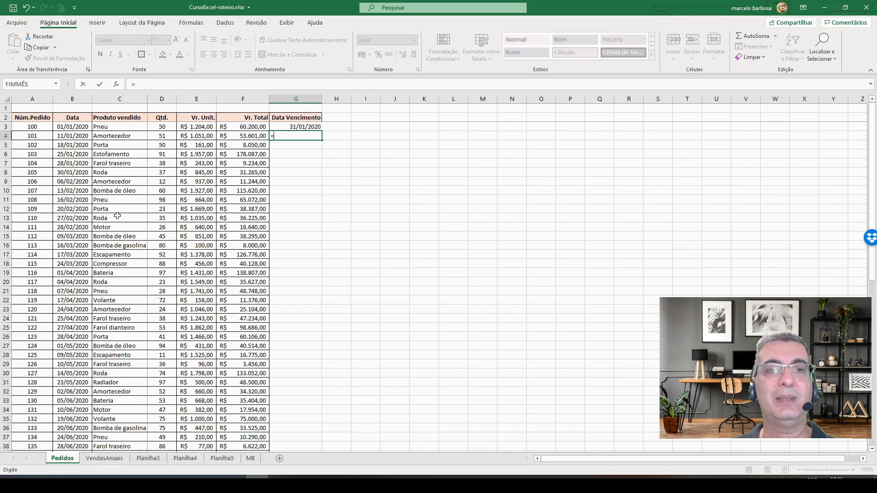
pyautogui.press('Left')
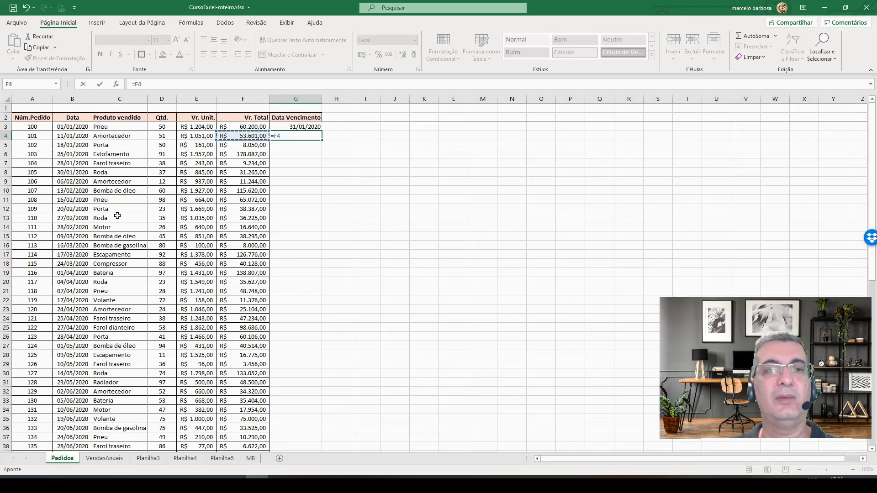
pyautogui.press('Left')
pyautogui.press('Left')
pyautogui.press('Left')
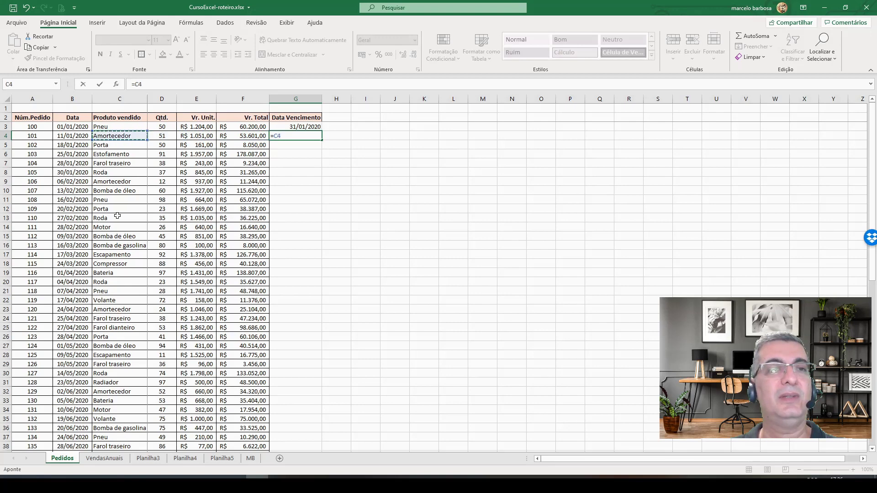
pyautogui.press('Left')
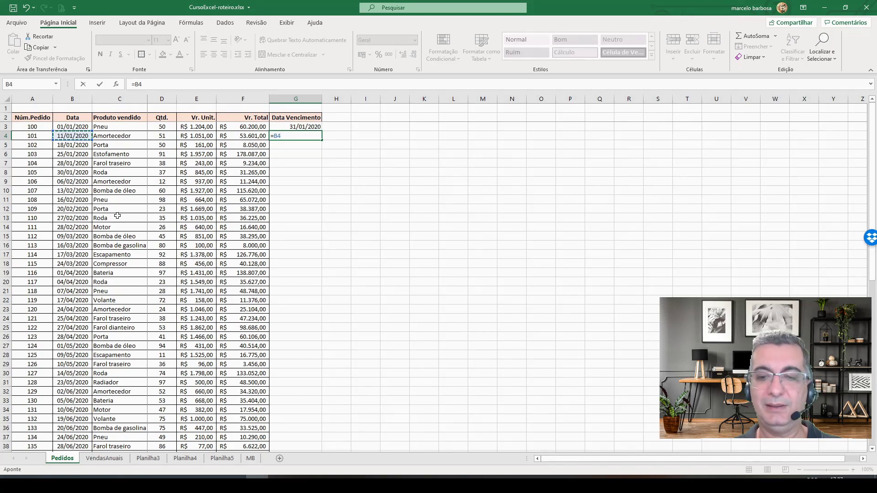
pyautogui.write('+30')
pyautogui.press('Return')
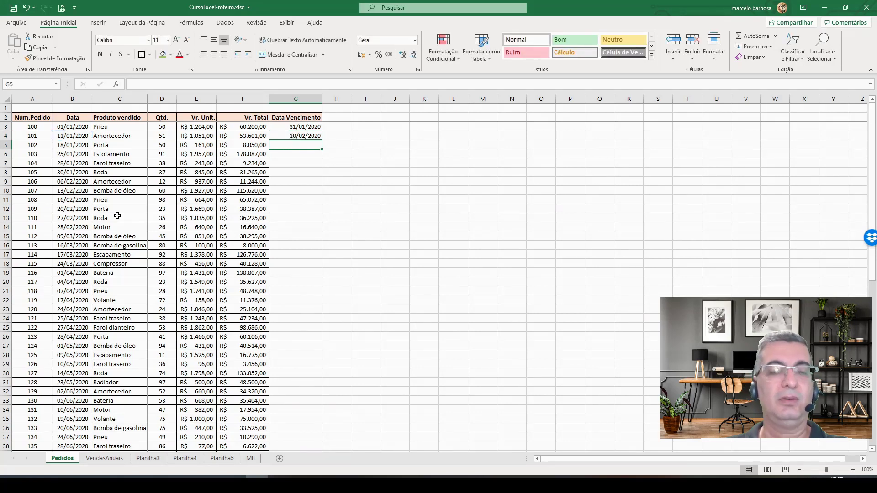
# - Try filling the due date formula from G3 down through G66, and undo the fill
pyautogui.click(301, 127)
pyautogui.scroll(-12, 309, 233)
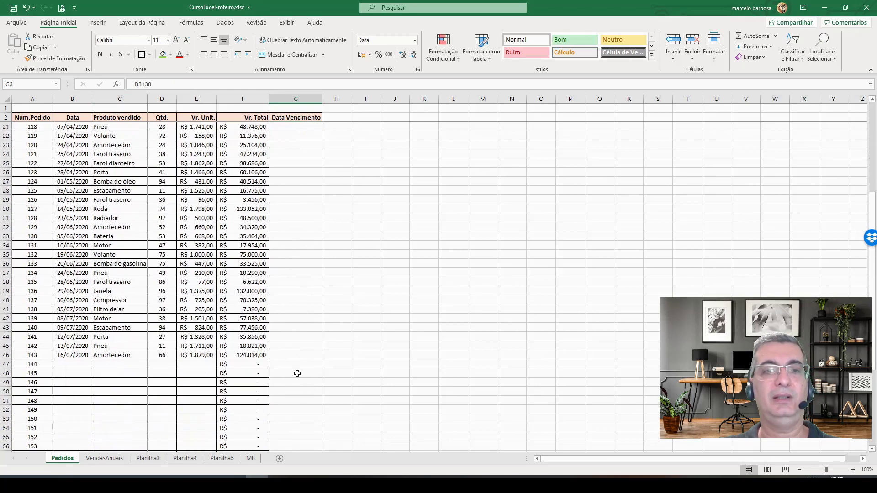
pyautogui.keyDown('shift'); pyautogui.click(296, 374); pyautogui.keyUp('shift')
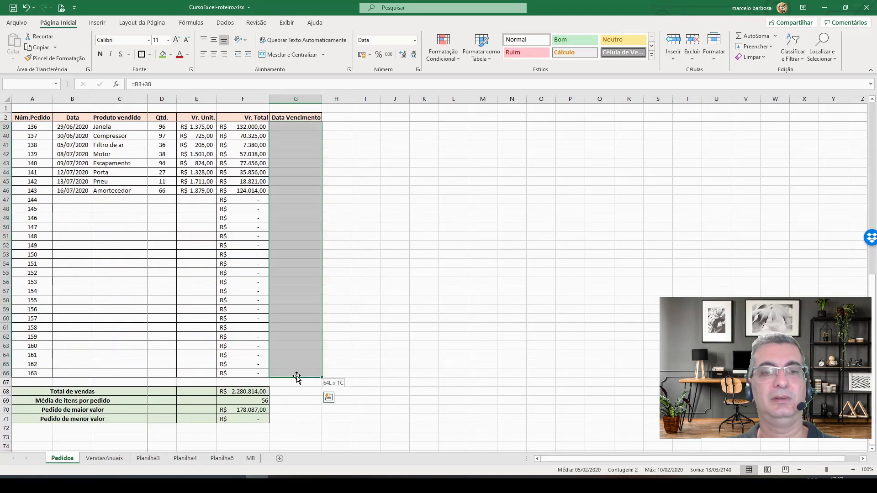
pyautogui.hotkey('ctrl', 'd')
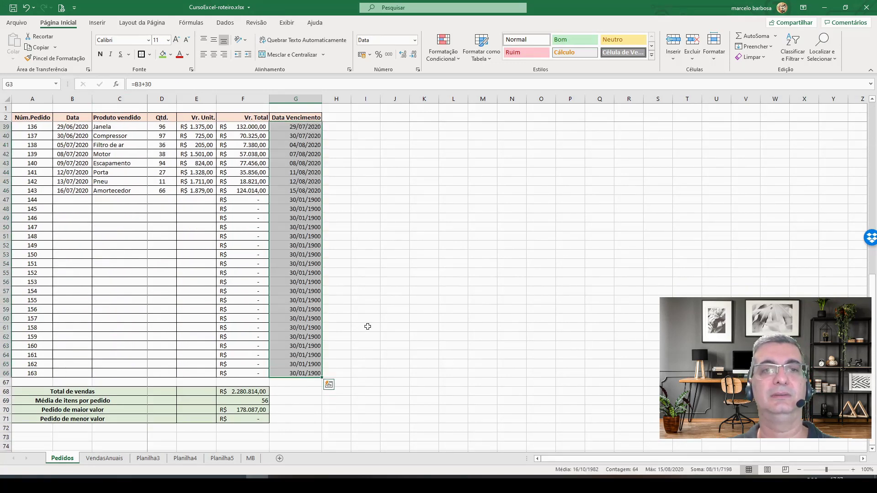
pyautogui.scroll(12, 368, 327)
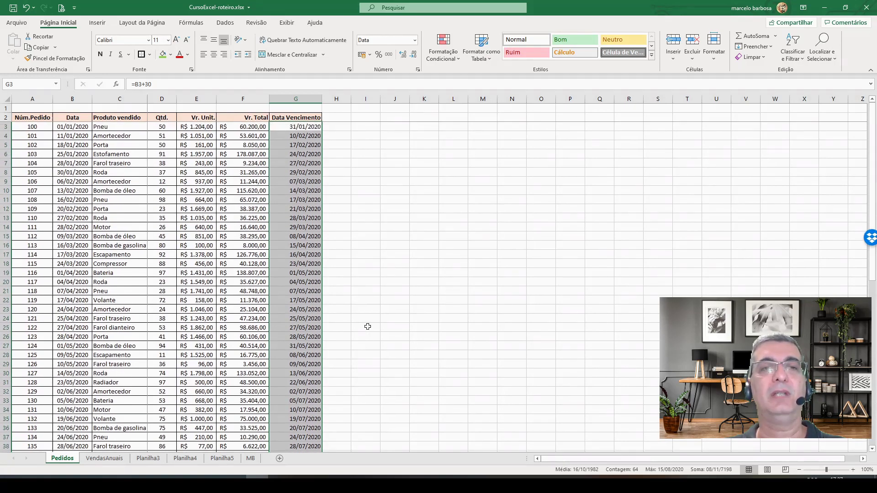
pyautogui.hotkey('ctrl', 'z')
# - Delete the due date formulas from G4 and G3
pyautogui.click(294, 136)
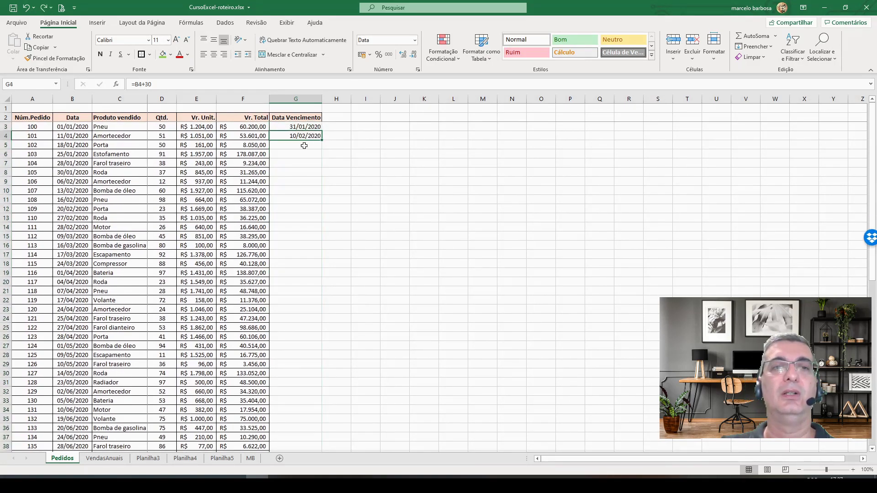
pyautogui.press('Delete')
pyautogui.press('Up')
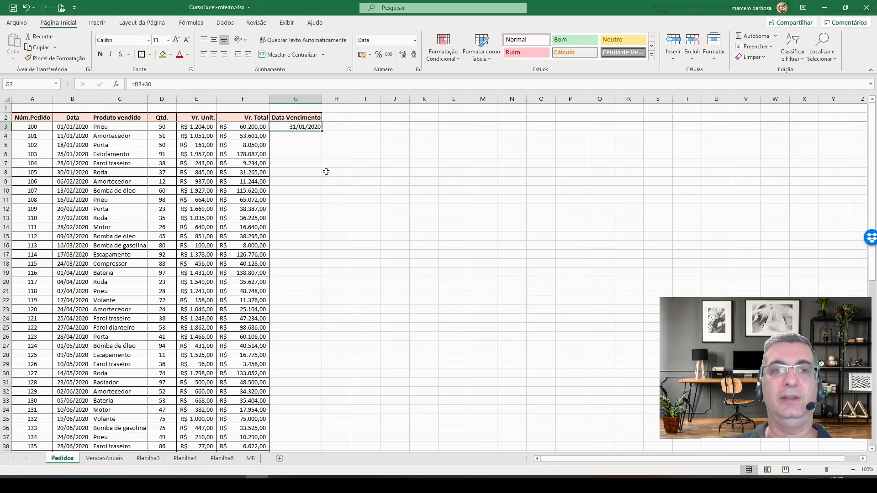
pyautogui.press('Delete')
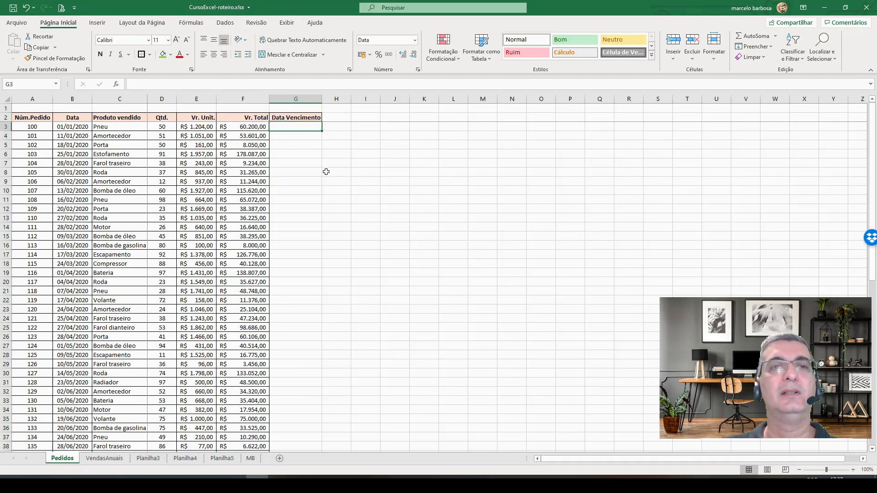
pyautogui.press('Down')
pyautogui.press('Down')
pyautogui.press('Up')
pyautogui.press('Up')
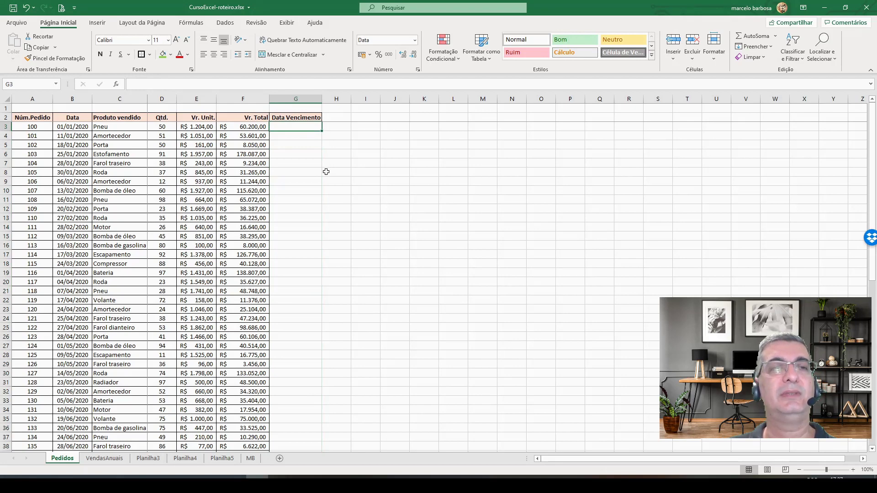
pyautogui.press('Left')
pyautogui.press('Left')
pyautogui.press('Left')
pyautogui.press('Right')
pyautogui.press('Right')
pyautogui.press('Right')
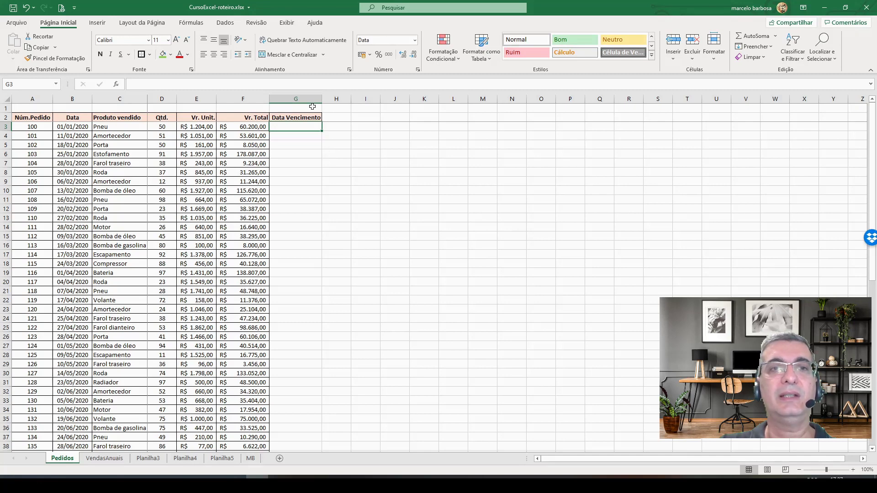
# - Enter the label Vencimento in G1 and the payment term 30 in H1
pyautogui.click(281, 108)
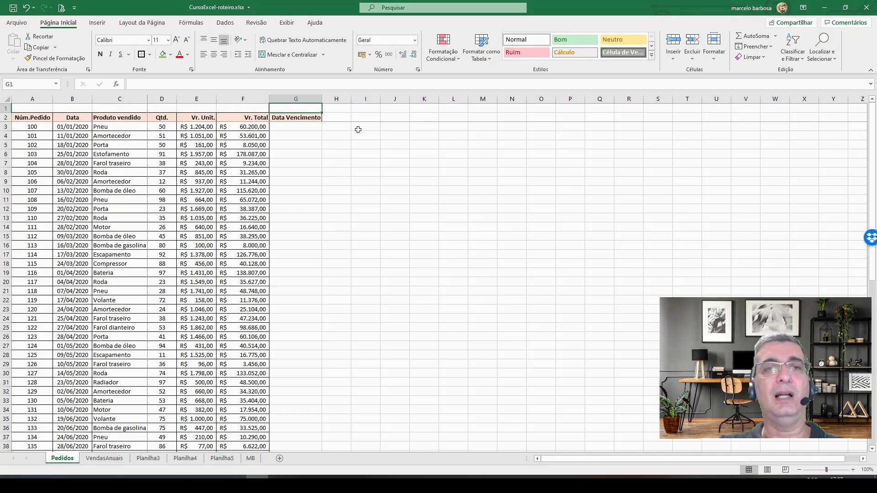
pyautogui.write('Vencimento')
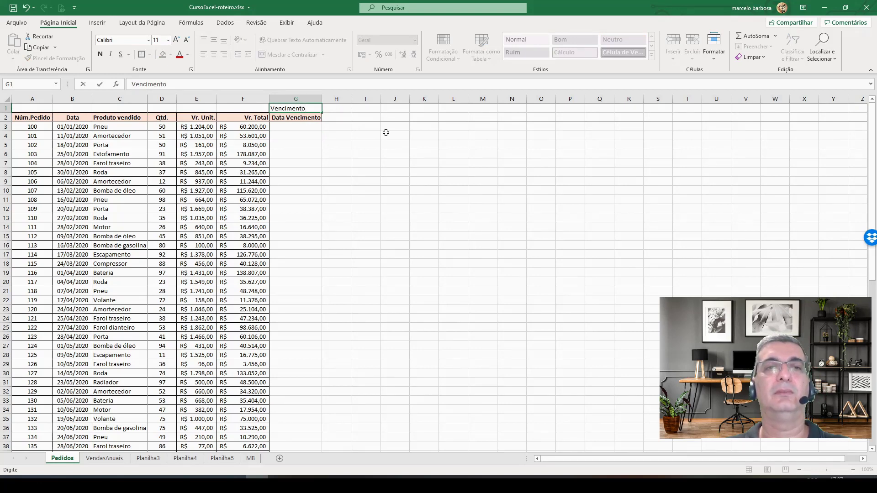
pyautogui.press('Tab')
pyautogui.write('30')
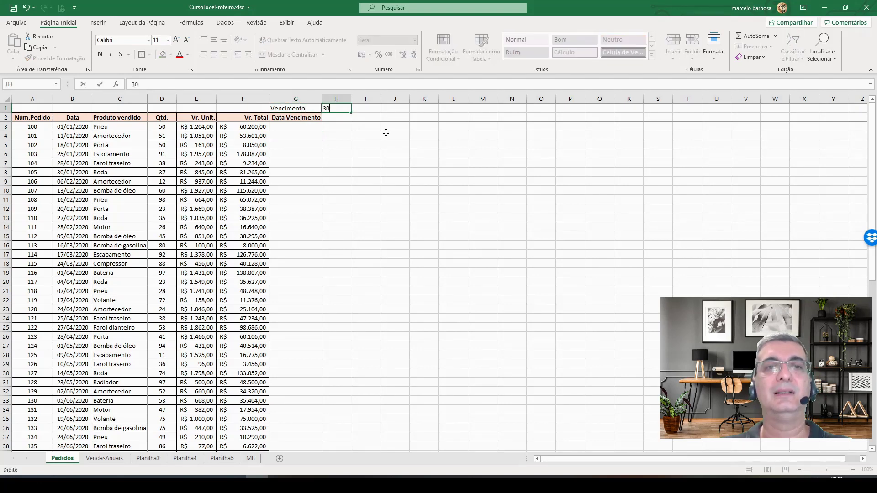
pyautogui.press('Return')
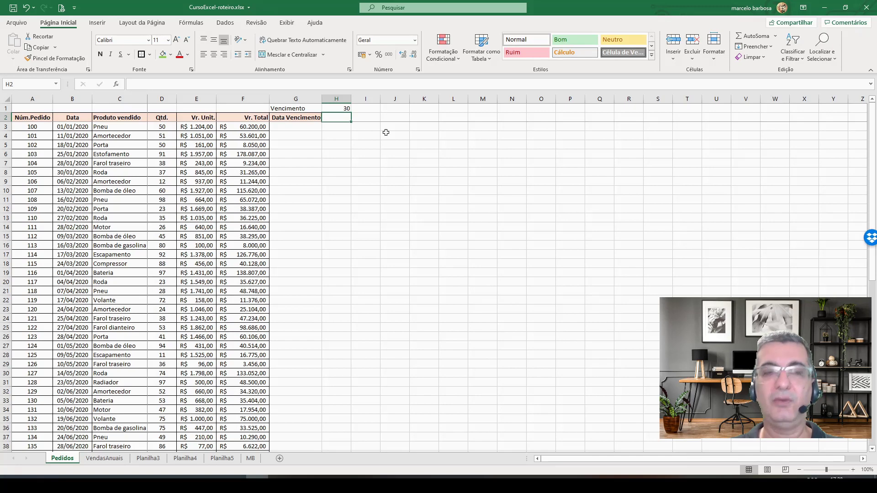
# - Enter the formula =B3+H1 in G3 to add the payment term to the first order's date
pyautogui.press('Down')
pyautogui.press('Left')
pyautogui.write('=')
pyautogui.press('Left')
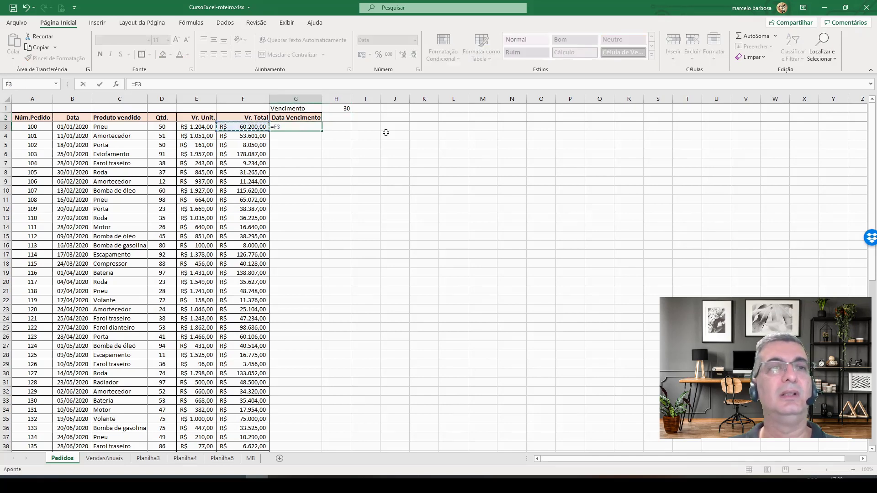
pyautogui.press('Left')
pyautogui.press('Left')
pyautogui.press('Left')
pyautogui.press('Left')
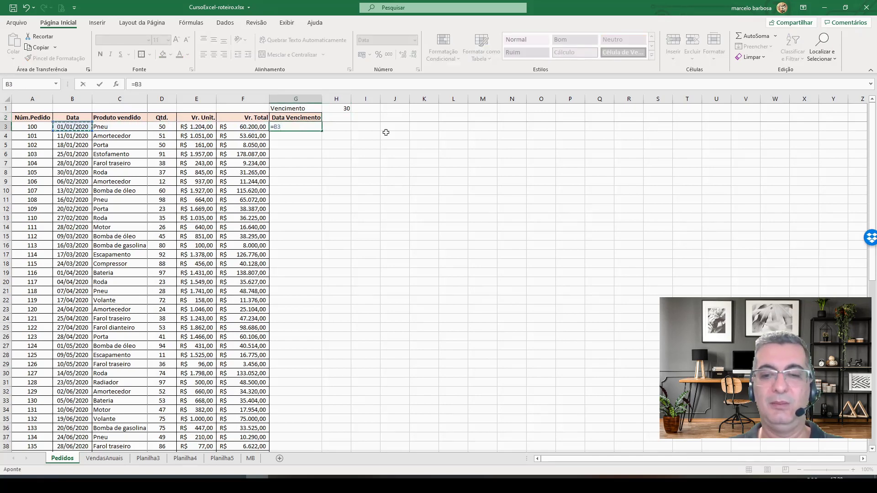
pyautogui.write('+')
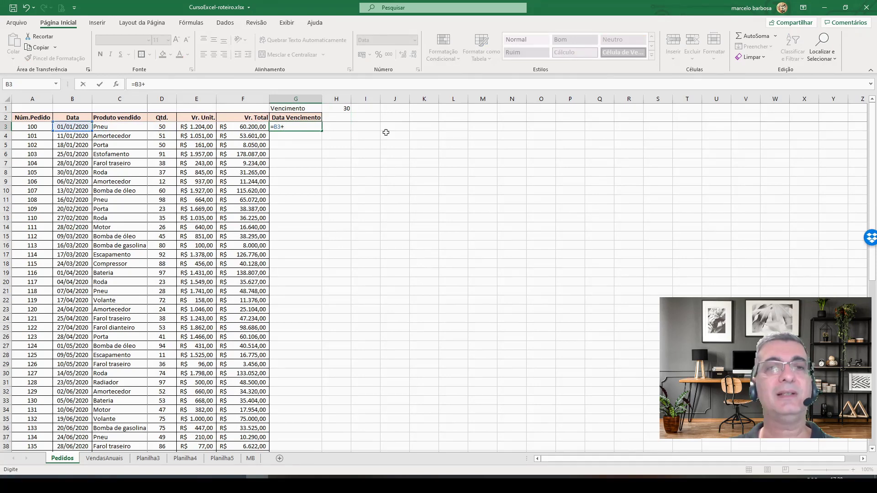
pyautogui.press('Up')
pyautogui.press('Up')
pyautogui.press('Right')
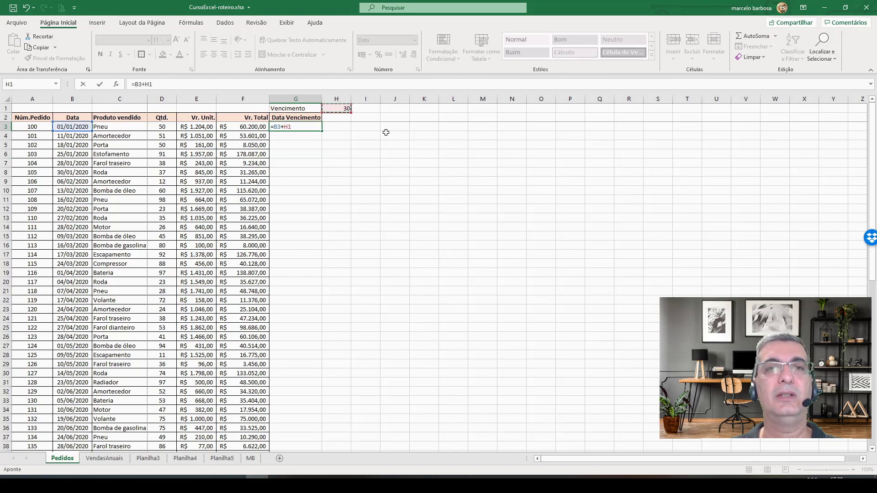
pyautogui.press('Return')
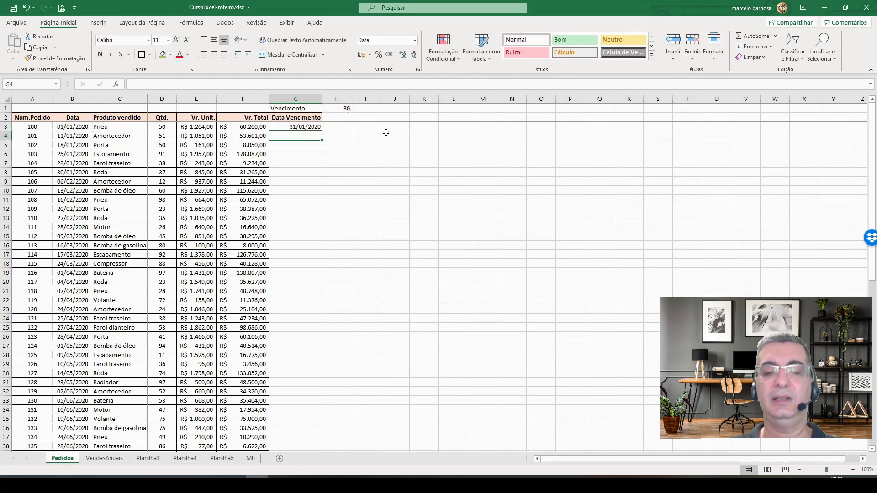
# - Try copying the G3 due date formula into G4, inspect its references, and undo the paste
pyautogui.press('Up')
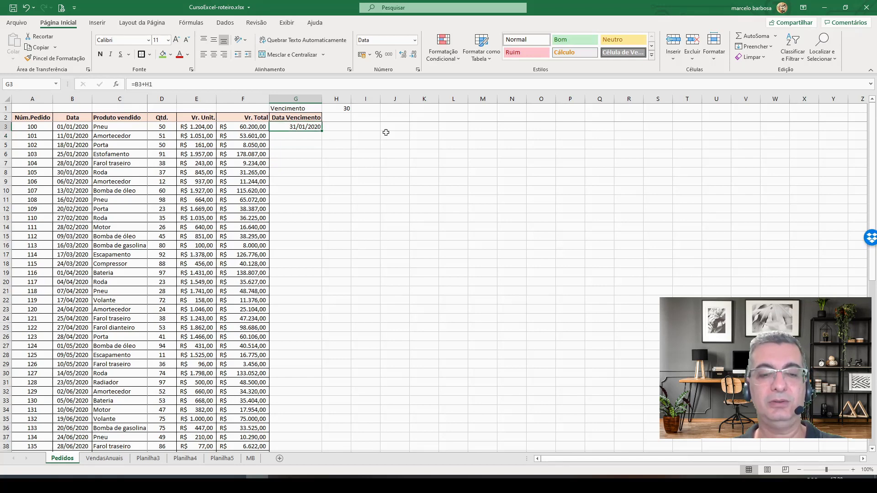
pyautogui.hotkey('ctrl', 'c')
pyautogui.press('Down')
pyautogui.hotkey('ctrl', 'v')
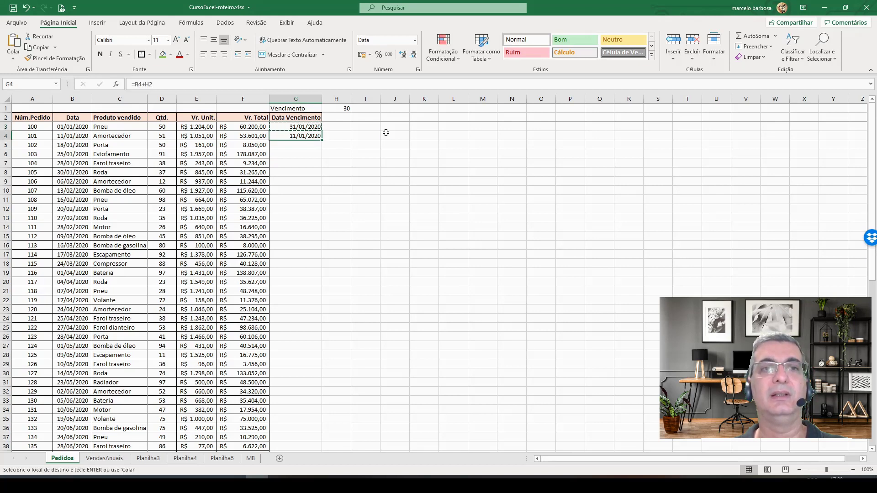
pyautogui.press('F2')
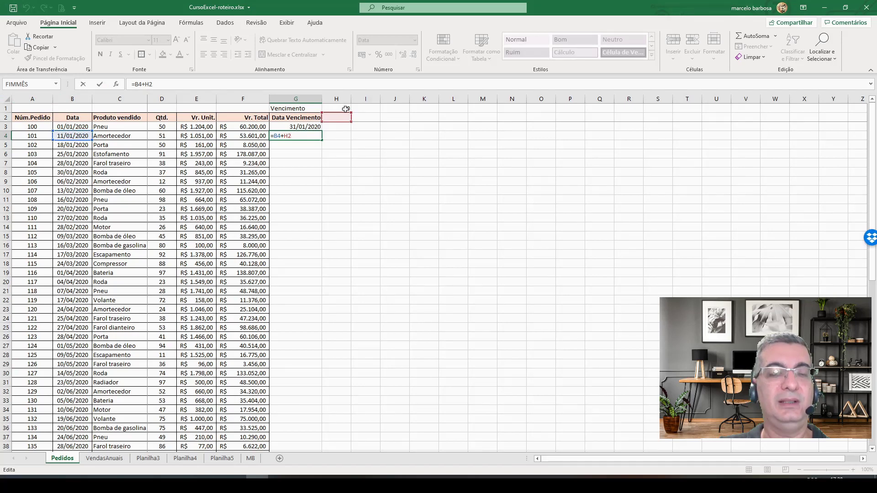
pyautogui.hotkey('ctrl', 'Return')
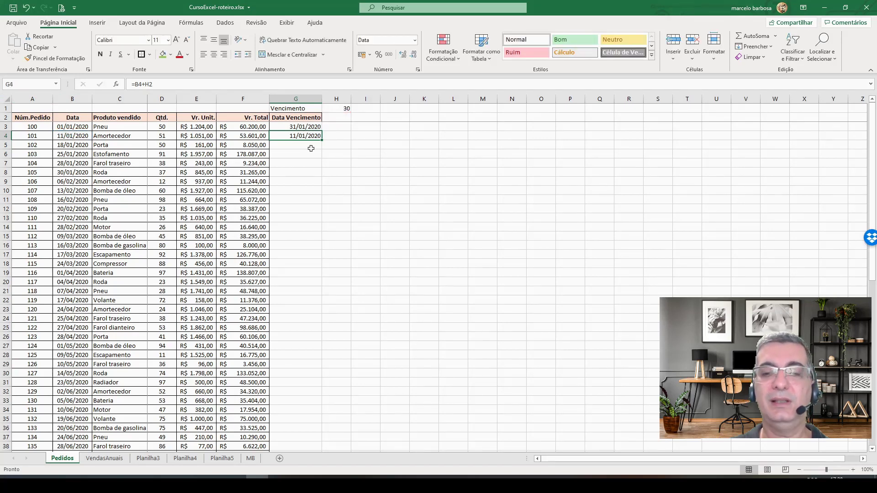
pyautogui.hotkey('ctrl', 'z')
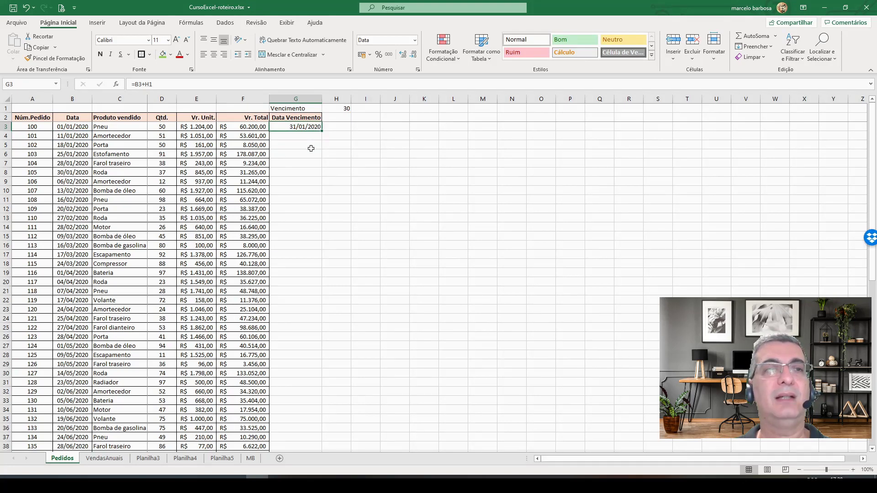
# - Make the payment term reference absolute in G3 so that the formula reads =B3+$H$1
pyautogui.press('F2')
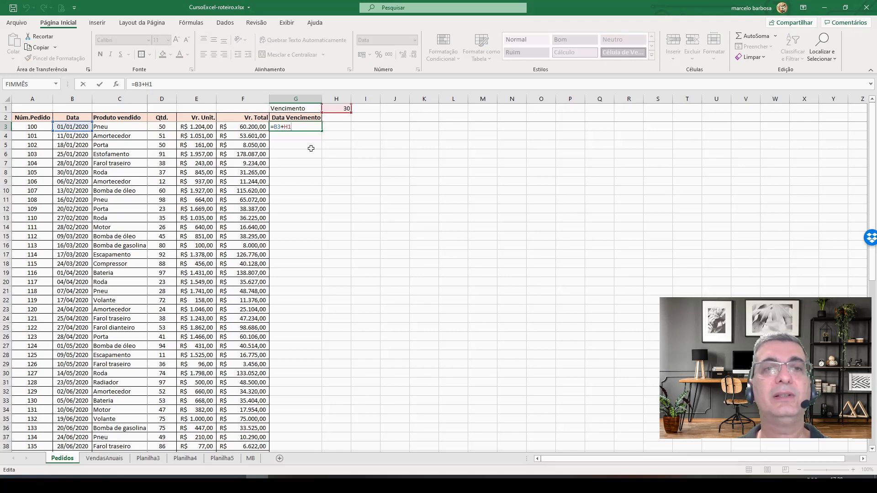
pyautogui.press('Left')
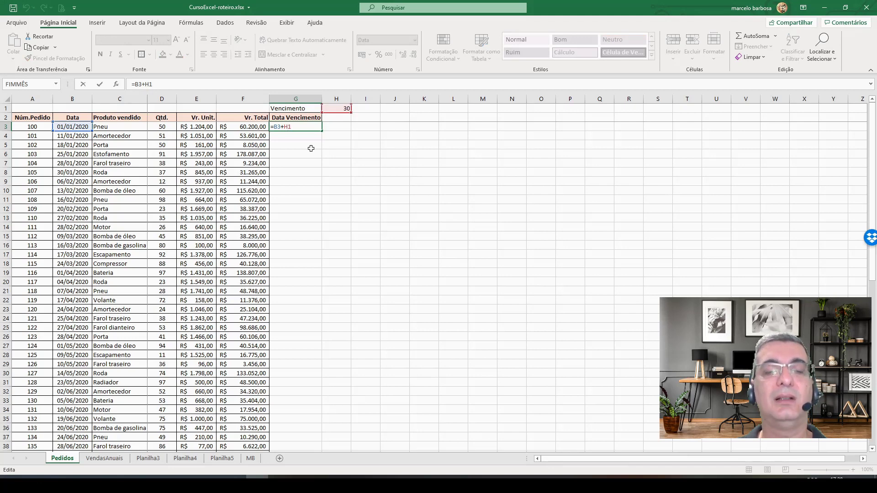
pyautogui.press('F4')
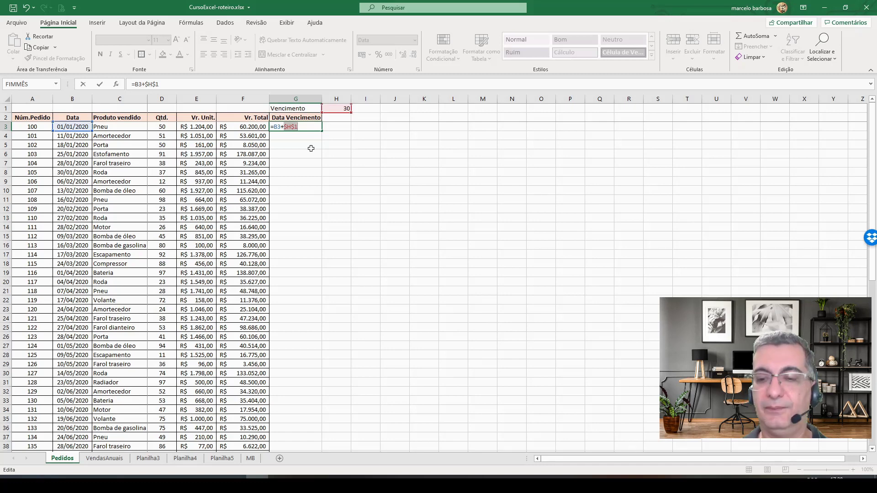
pyautogui.press('Return')
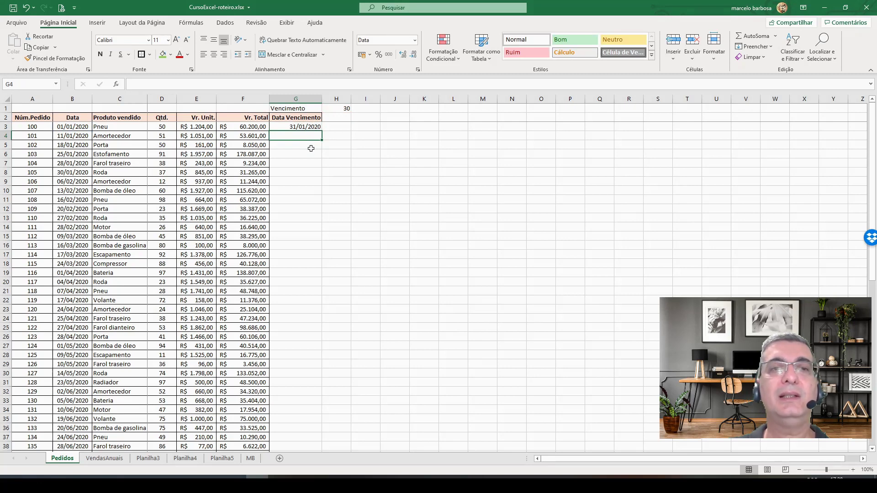
# - Fill the due date formula from G3 down into G4
pyautogui.press('Up')
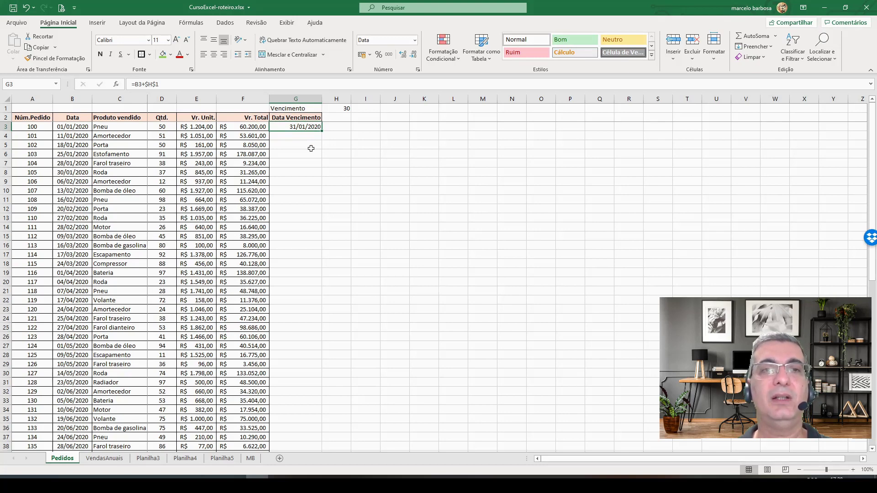
pyautogui.press('Down')
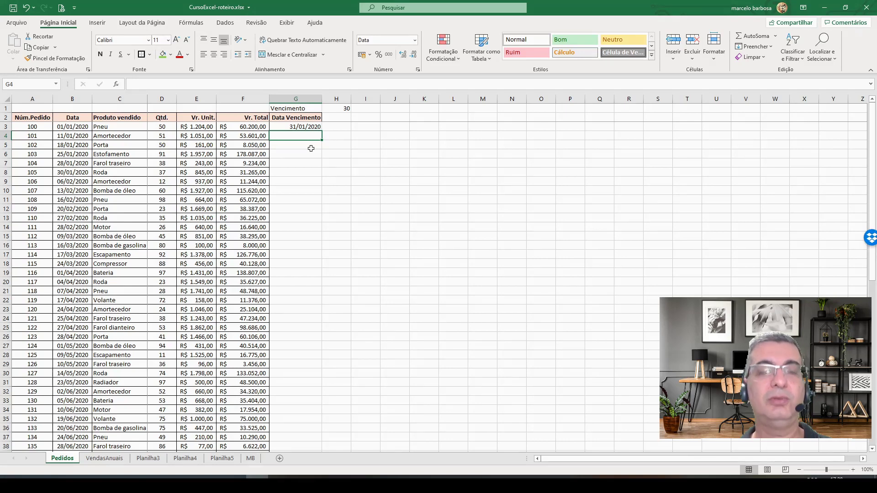
pyautogui.hotkey('ctrl', 'd')
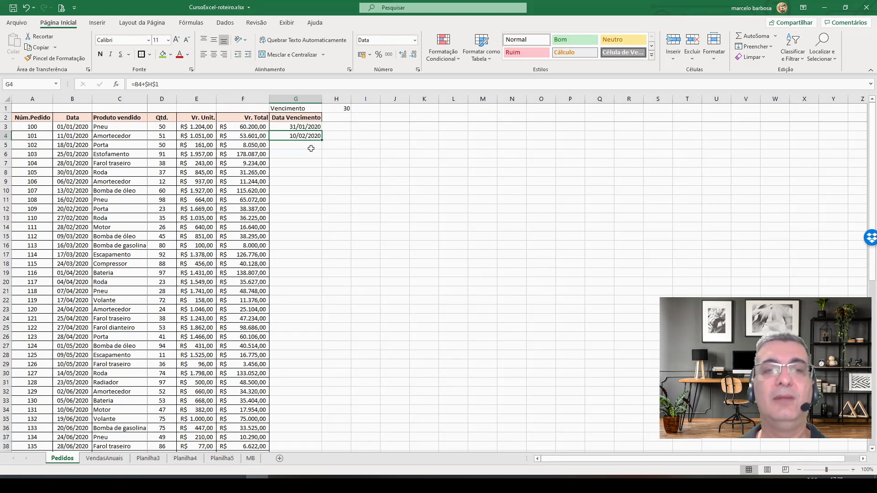
# - Try filling the G3 formula right into H3, inspect its references, and undo the fill
pyautogui.press('Up')
pyautogui.press('Right')
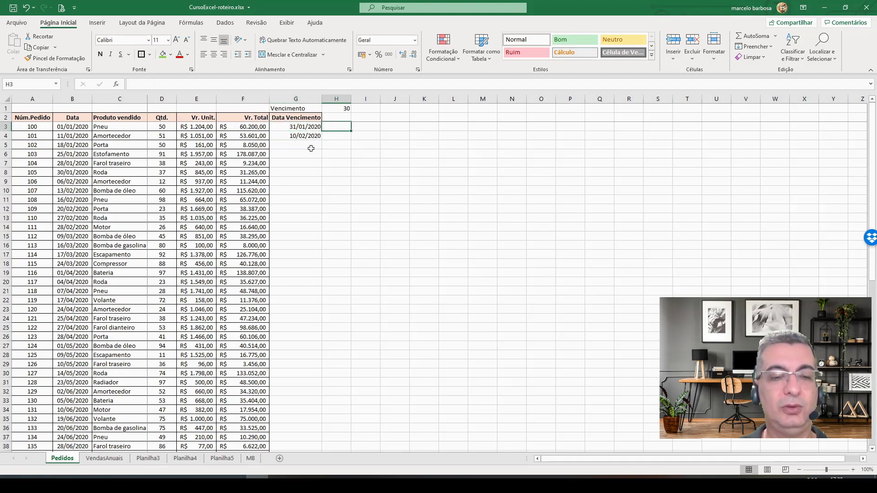
pyautogui.hotkey('ctrl', 'r')
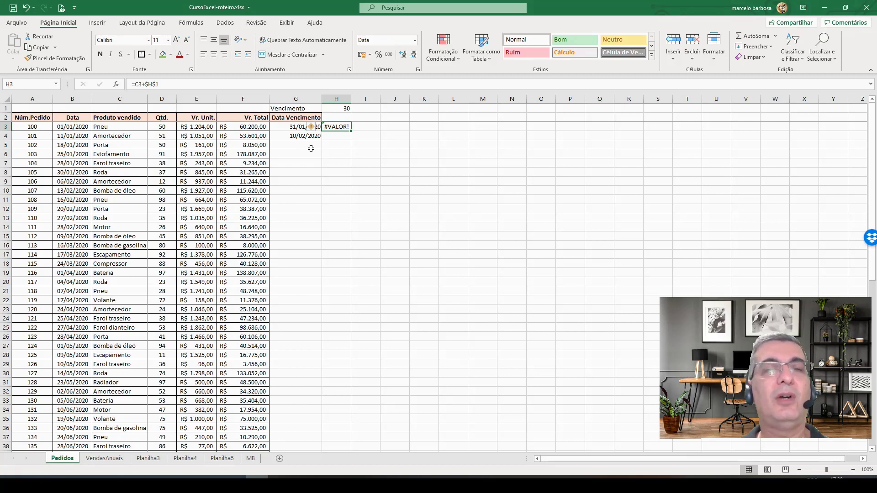
pyautogui.press('F2')
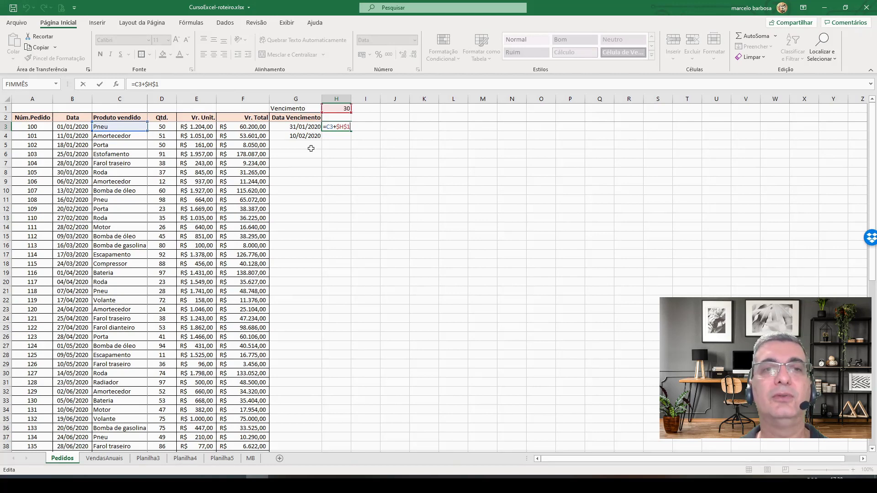
pyautogui.press('Escape')
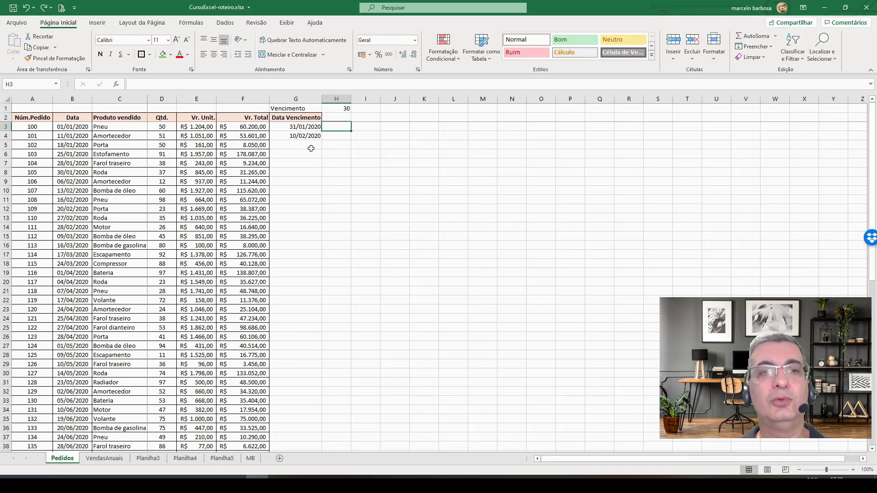
# - Fill the due date formula from G3 down through G66
pyautogui.press('Left')
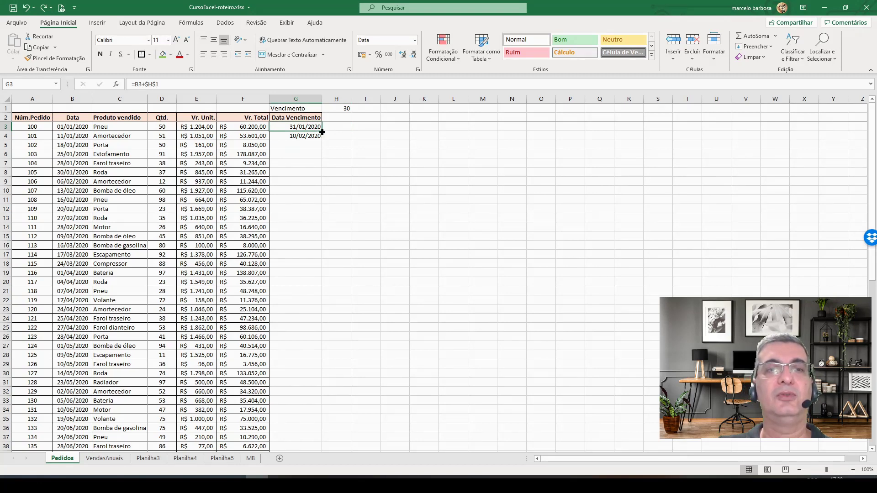
pyautogui.moveTo(322, 132); pyautogui.dragTo(317, 443)
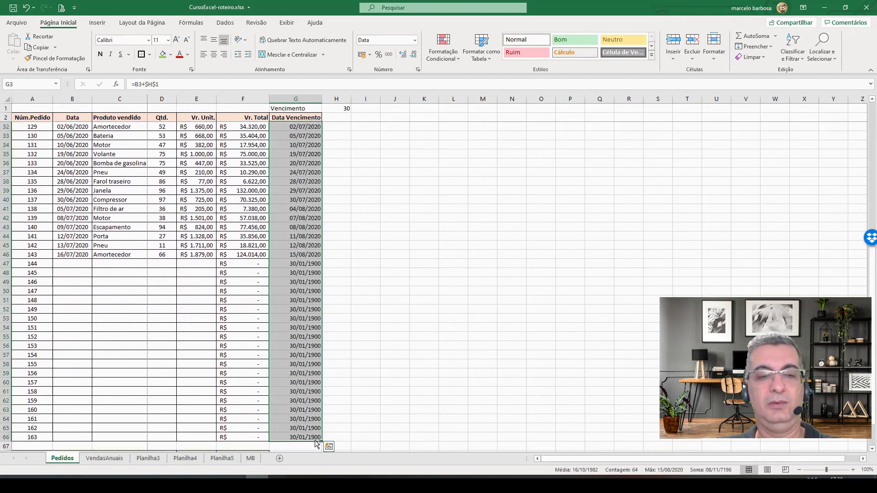
pyautogui.press('Right')
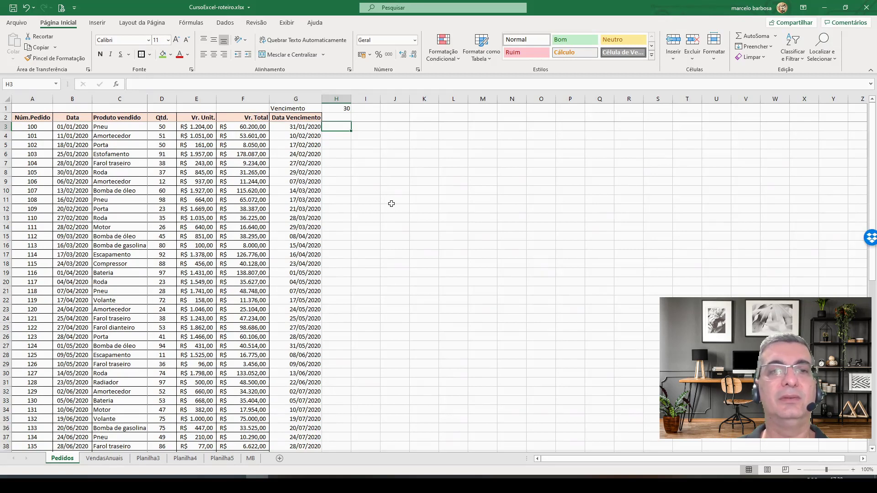
pyautogui.press('Left')
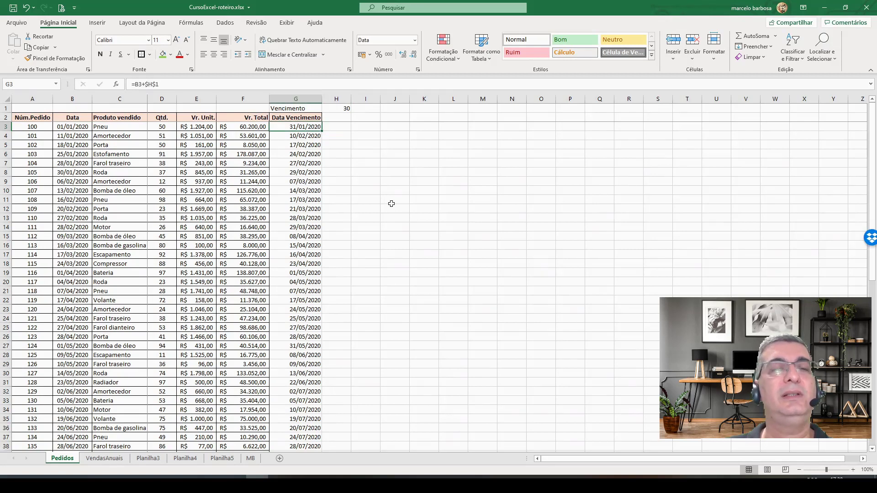
pyautogui.press('Down')
pyautogui.press('Up')
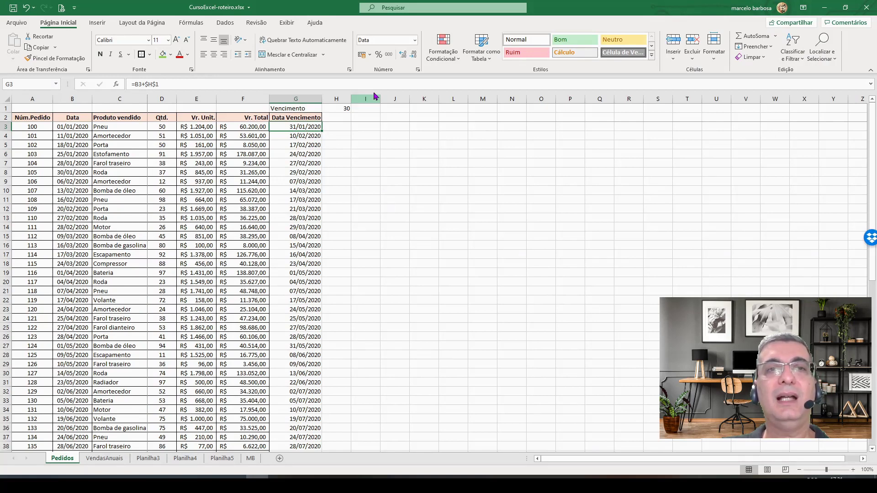
# - Try the Data Completa format on the due date in G3, and undo it
pyautogui.click(414, 40)
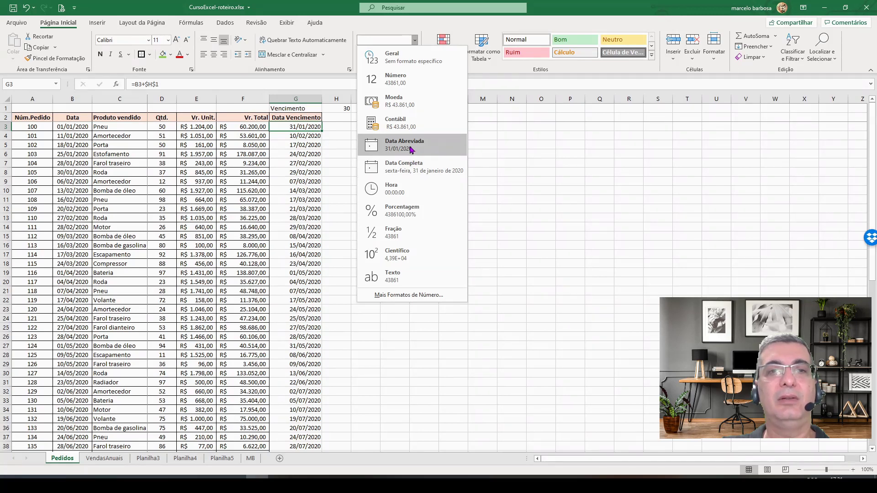
pyautogui.click(411, 167)
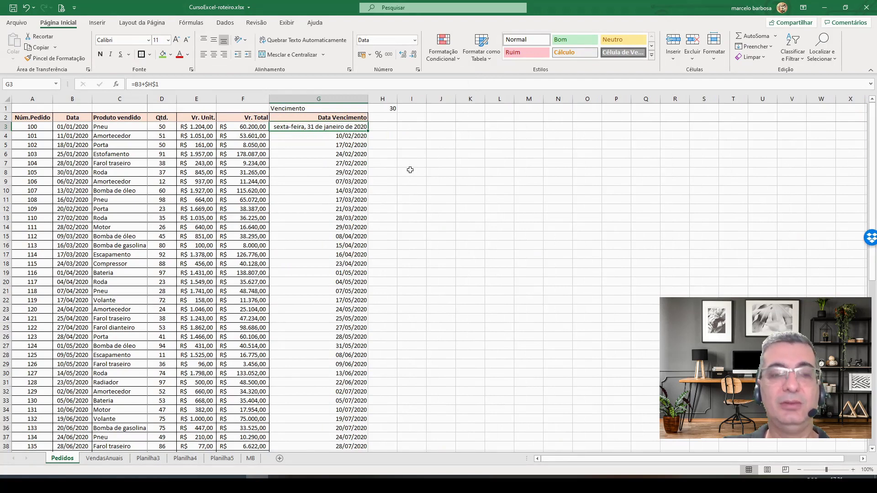
pyautogui.hotkey('ctrl', 'z')
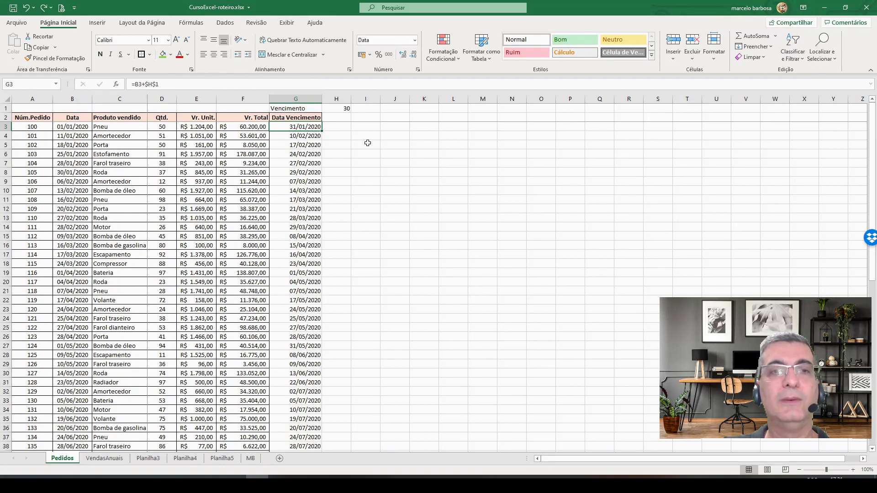
# - Look through the available date display types in the Data number format category for G3, and leave the format settings without applying one
pyautogui.hotkey('ctrl', '1')
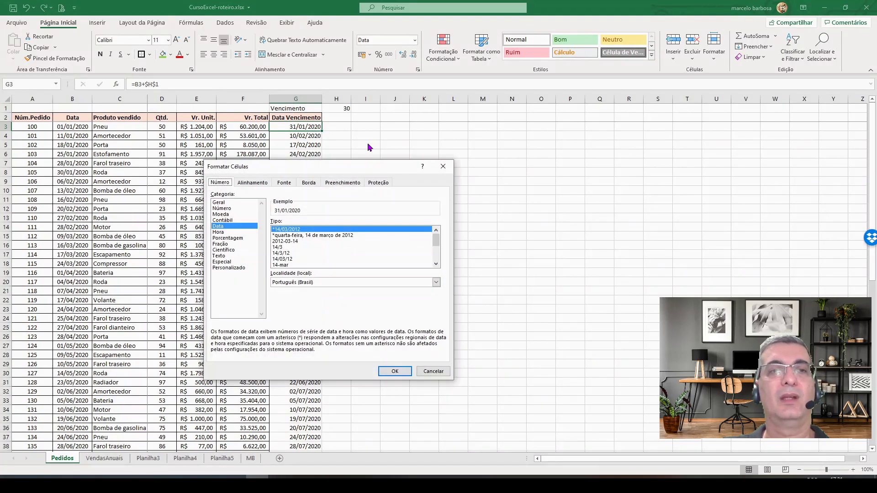
pyautogui.click(223, 226)
pyautogui.click(436, 263)
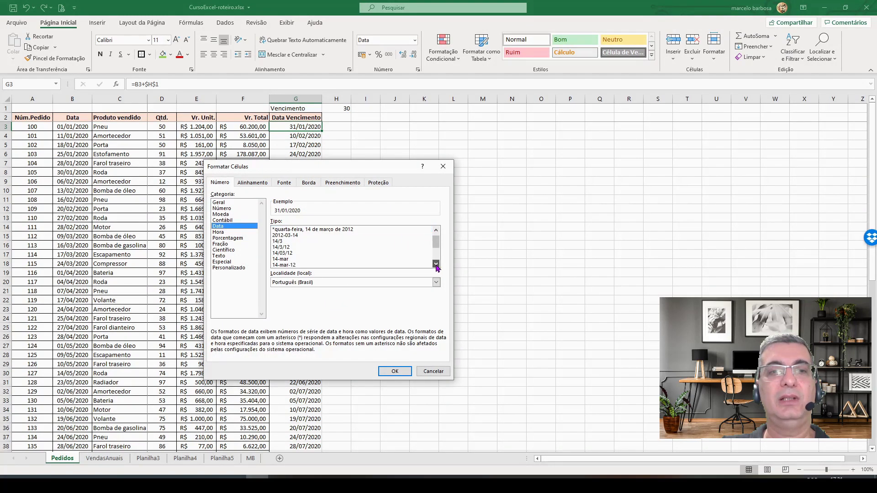
pyautogui.click(436, 264)
pyautogui.click(436, 263)
pyautogui.click(436, 264)
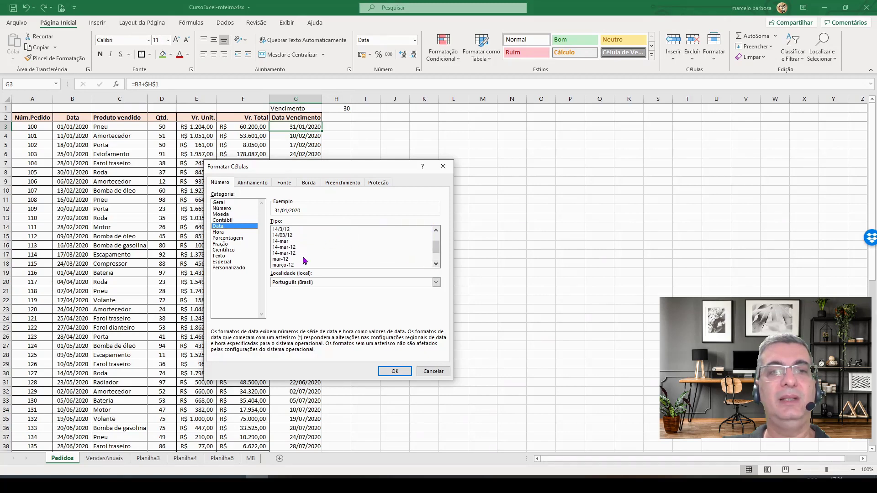
pyautogui.click(437, 264)
pyautogui.click(436, 263)
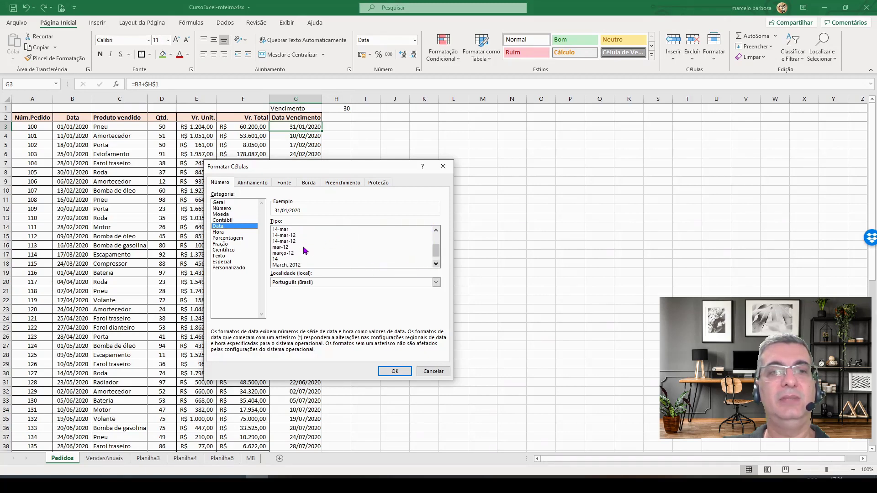
pyautogui.click(436, 263)
pyautogui.click(436, 264)
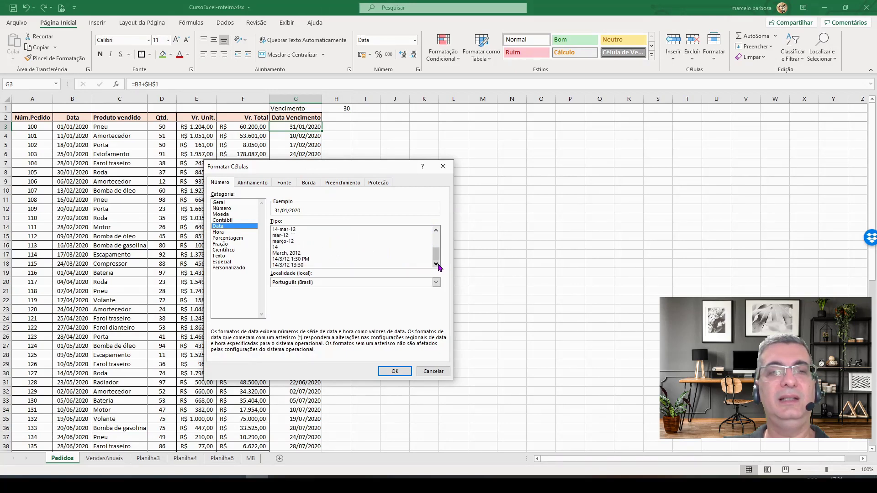
pyautogui.moveTo(437, 259); pyautogui.dragTo(437, 239)
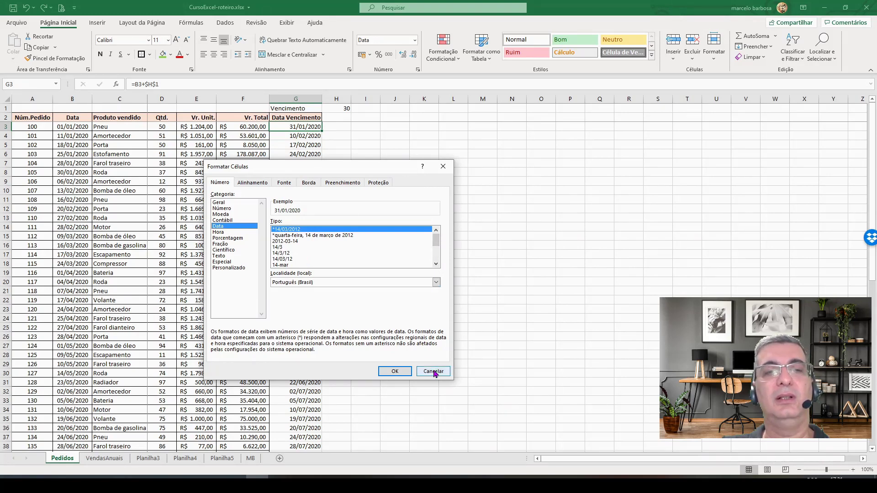
pyautogui.click(436, 265)
pyautogui.click(436, 264)
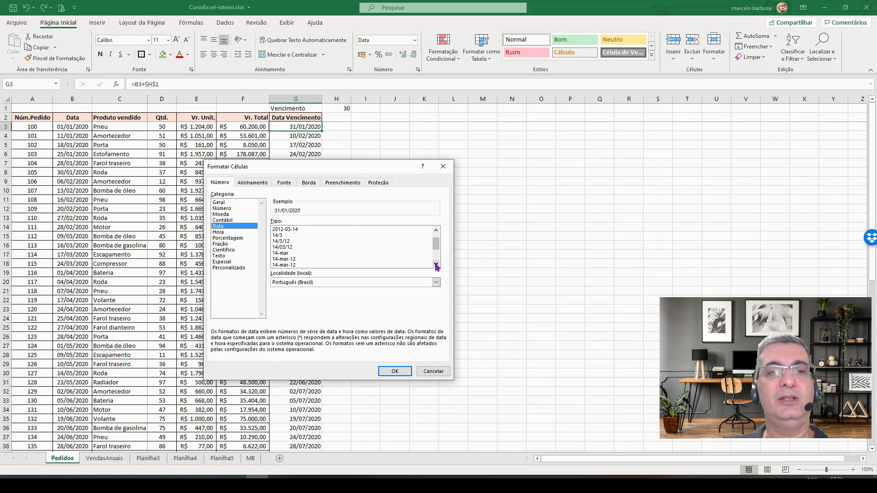
pyautogui.click(437, 264)
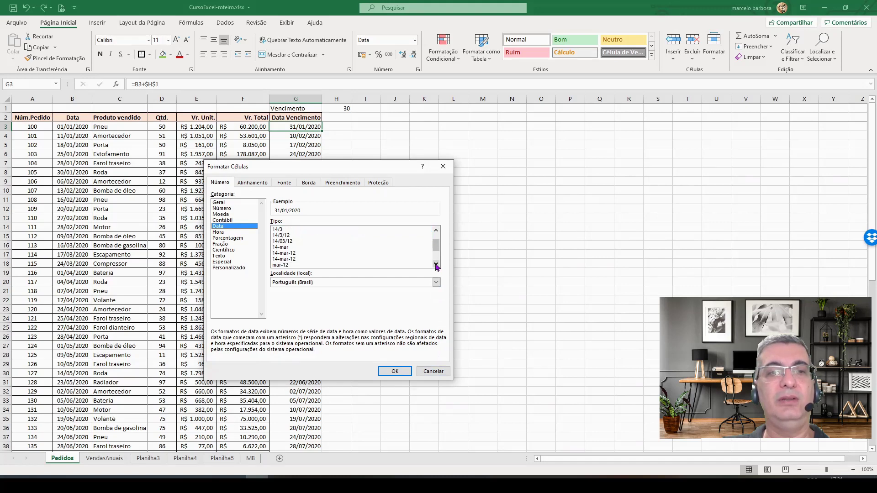
pyautogui.click(424, 372)
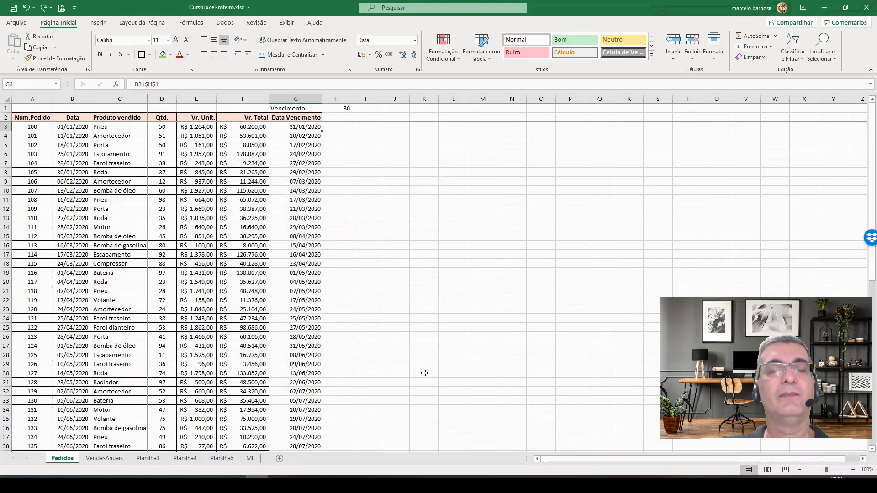
# - Add the header Data Pagamento in H2 and fit column H to its width
pyautogui.click(336, 119)
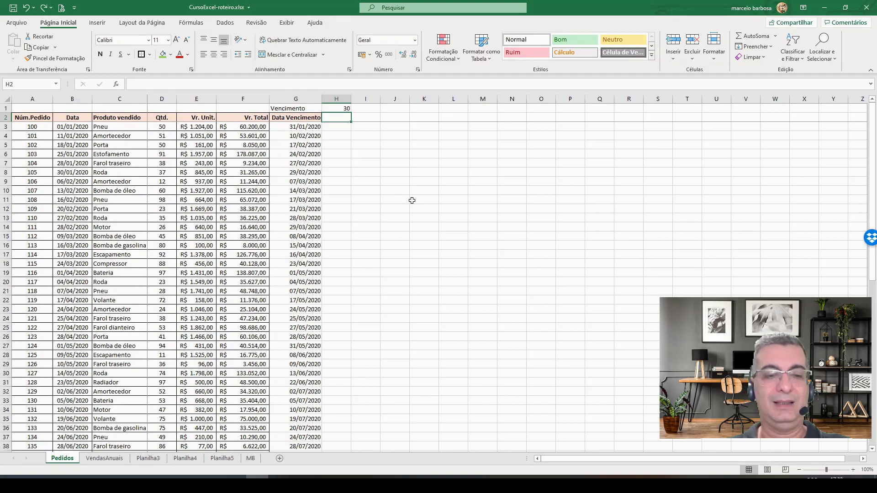
pyautogui.write('Data Paga')
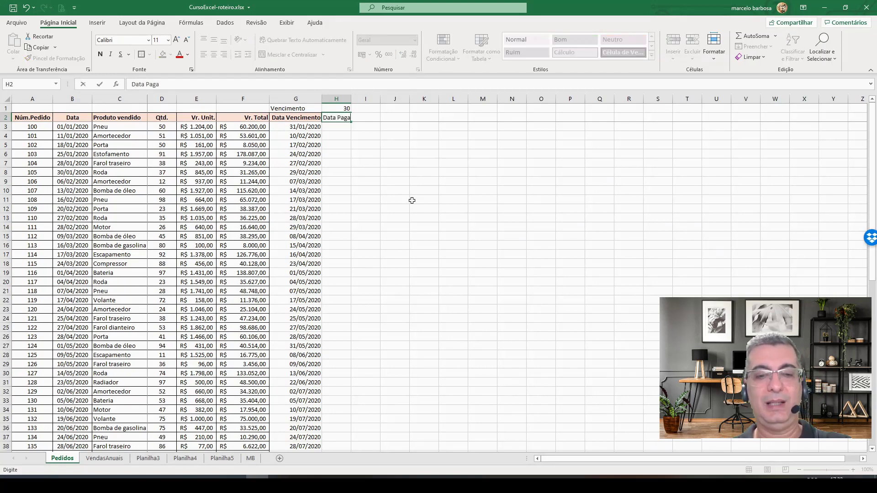
pyautogui.write('mento')
pyautogui.press('Return')
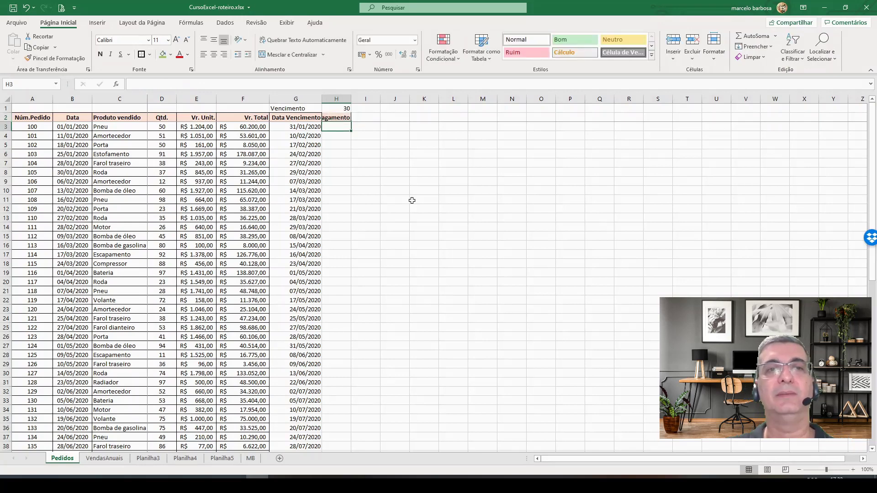
pyautogui.doubleClick(351, 99)
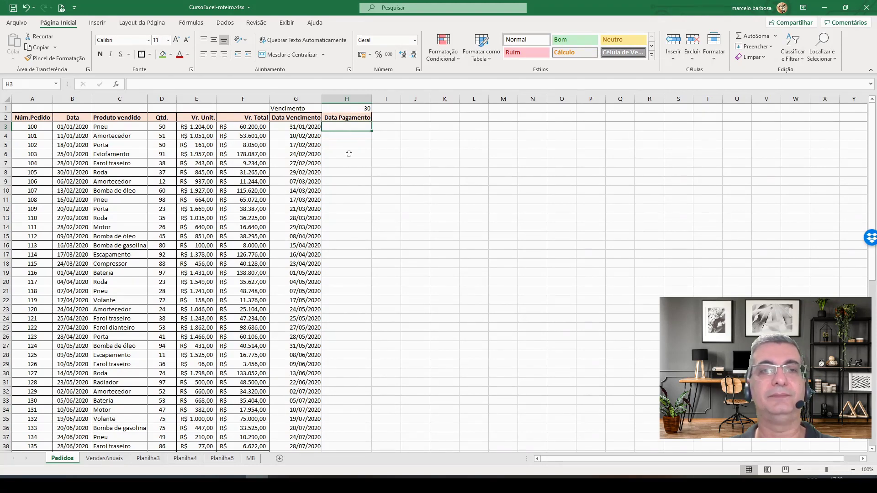
# - Enter =G3+ALEATÓRIOENTRE(0;100) in H3 and fill the formula down the Data Pagamento column
pyautogui.write('=')
pyautogui.press('Left')
pyautogui.write('+ALEATÓRIOENTRE(')
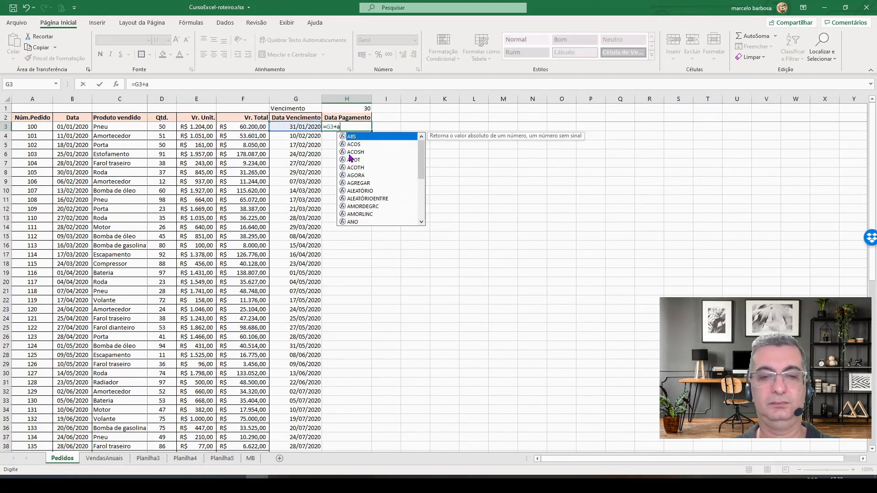
pyautogui.write('0;2')
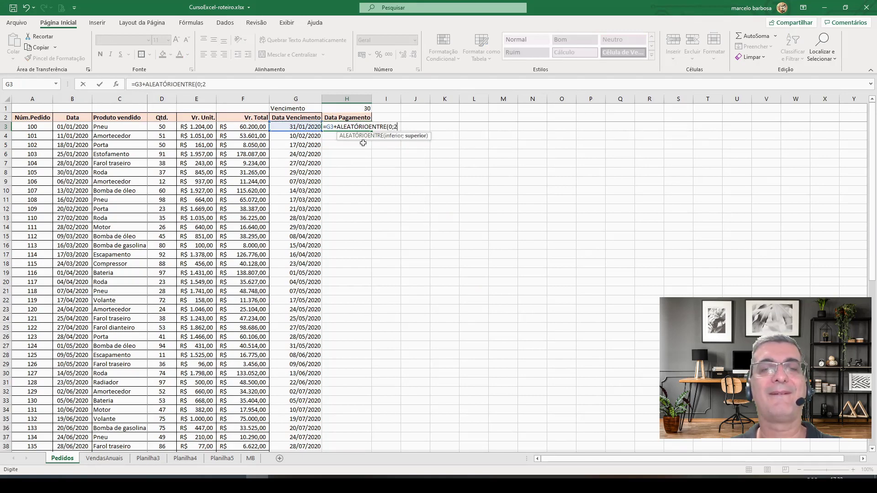
pyautogui.write('00)')
pyautogui.hotkey('ctrl', 'Return')
pyautogui.moveTo(371, 131); pyautogui.dragTo(368, 292)
# - Replace the random payment date formulas in column H with their values, pasting them in place from H3
pyautogui.hotkey('ctrl', 'c')
pyautogui.scroll(9, 366, 274)
pyautogui.click(358, 128)
pyautogui.click(13, 58)
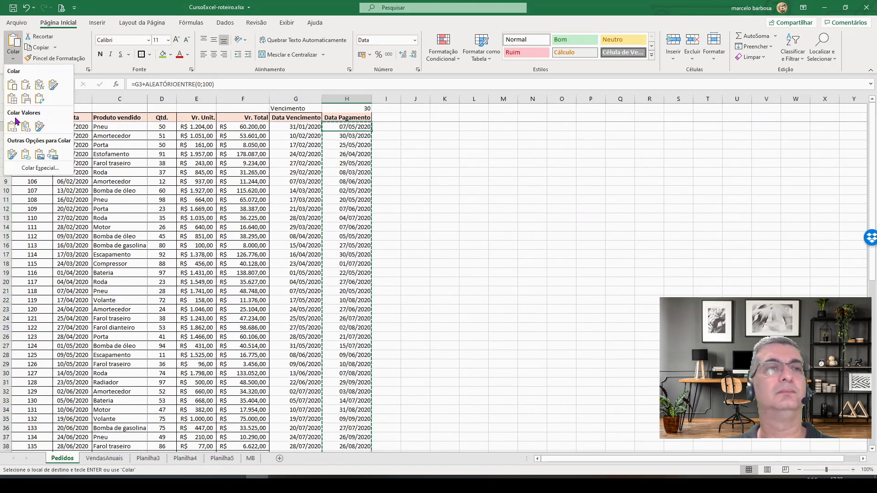
pyautogui.click(20, 124)
# - Clear the payment dates in H6, H10, H12, H18, H24, H27, H29, H32, H37 and H42
pyautogui.click(356, 155)
pyautogui.press('Delete')
pyautogui.press('Down')
pyautogui.press('Down')
pyautogui.press('Down')
pyautogui.press('Down')
pyautogui.press('Delete')
pyautogui.press('Down')
pyautogui.press('Down')
pyautogui.press('Delete')
pyautogui.press('Down')
pyautogui.press('Down')
pyautogui.press('Down')
pyautogui.press('Down')
pyautogui.press('Down')
pyautogui.press('Down')
pyautogui.press('Delete')
pyautogui.press('Down')
pyautogui.press('Down')
pyautogui.press('Down')
pyautogui.press('Down')
pyautogui.press('Down')
pyautogui.press('Down')
pyautogui.press('Delete')
pyautogui.press('Down')
pyautogui.press('Down')
pyautogui.press('Down')
pyautogui.press('Delete')
pyautogui.press('Down')
pyautogui.press('Down')
pyautogui.press('Delete')
pyautogui.press('Down')
pyautogui.press('Down')
pyautogui.press('Down')
pyautogui.press('Delete')
pyautogui.press('Down')
pyautogui.press('Down')
pyautogui.press('Down')
pyautogui.press('Down')
pyautogui.press('Down')
pyautogui.press('Delete')
pyautogui.press('Down')
pyautogui.press('Down')
pyautogui.press('Down')
pyautogui.press('Down')
pyautogui.press('Down')
pyautogui.press('Down')
pyautogui.press('Down')
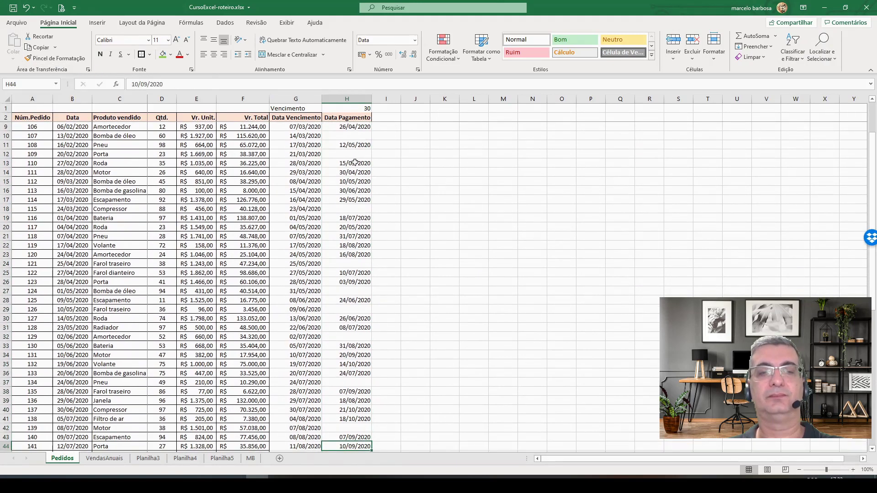
# - Examine the filled and empty payment dates in column H from row 3 to row 18
pyautogui.scroll(3, 356, 162)
pyautogui.click(388, 128)
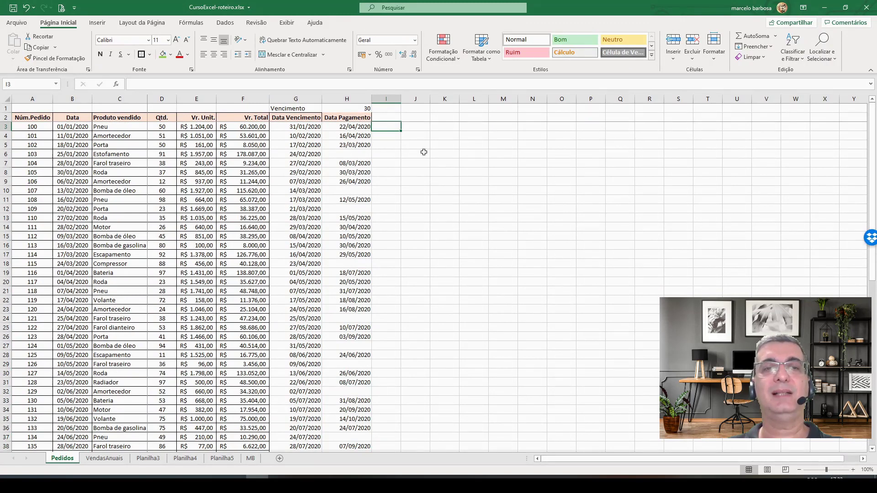
pyautogui.press('Left')
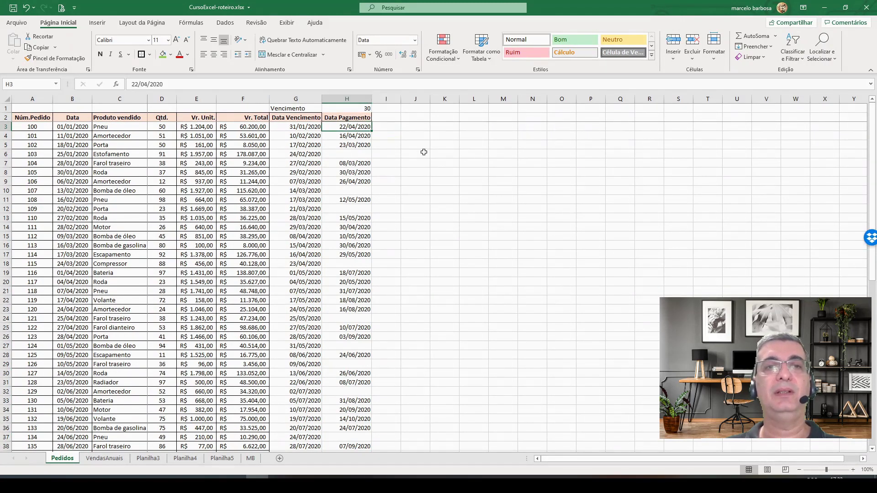
pyautogui.press('Down')
pyautogui.press('Down')
pyautogui.press('Down')
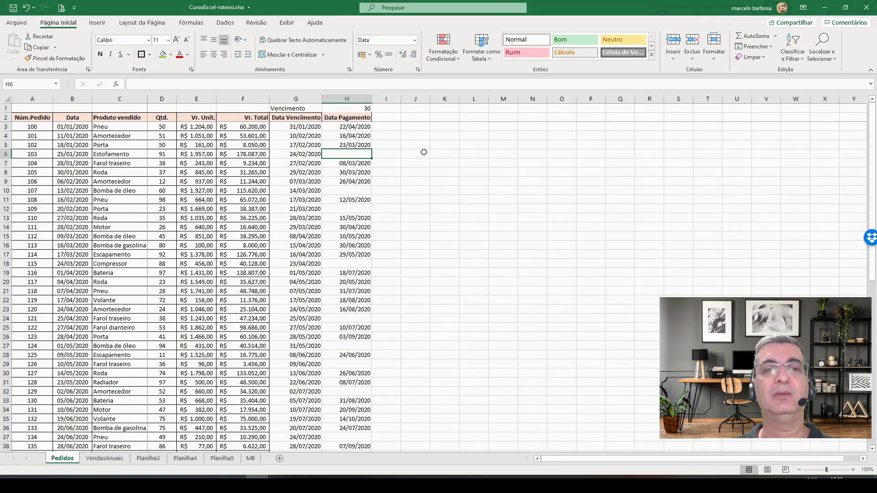
pyautogui.press('Down')
pyautogui.press('Down')
pyautogui.press('Down')
pyautogui.press('Down')
pyautogui.press('Down')
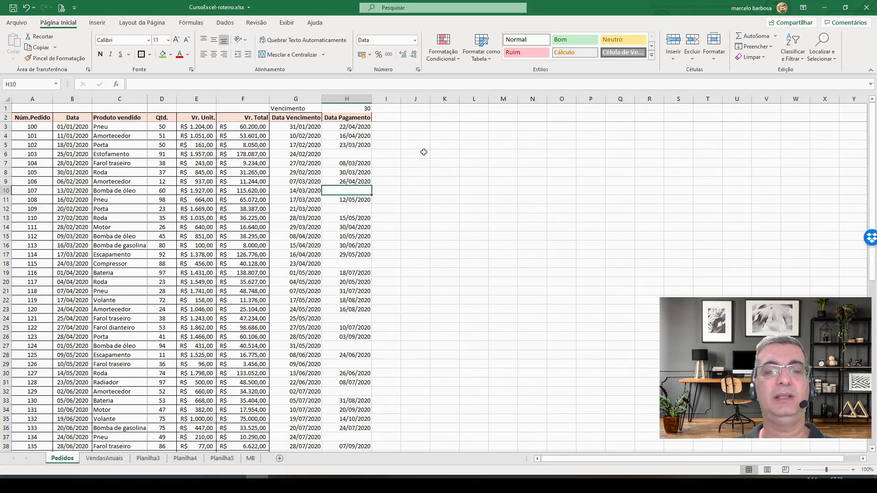
pyautogui.press('Down')
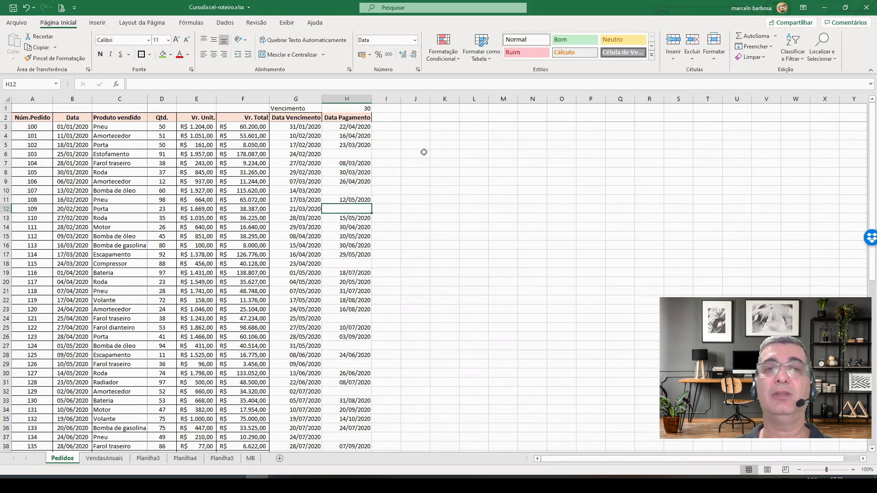
pyautogui.press('Down')
pyautogui.press('Down')
pyautogui.press('Down')
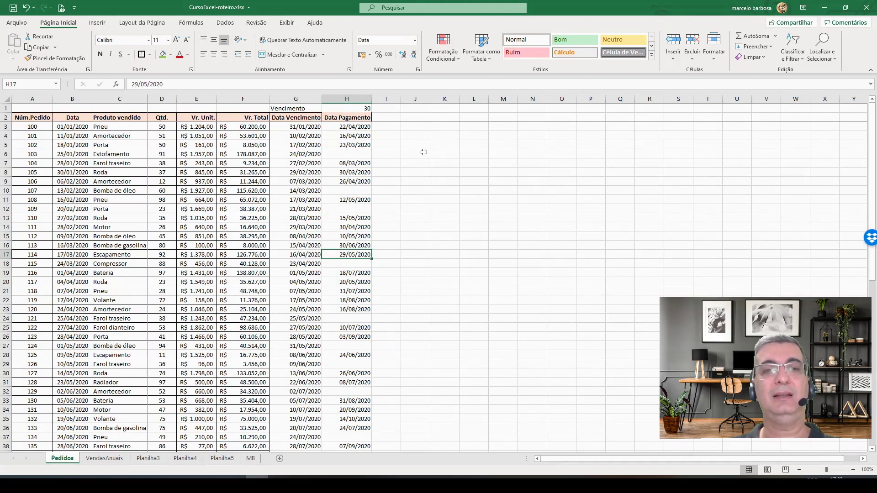
pyautogui.press('Down')
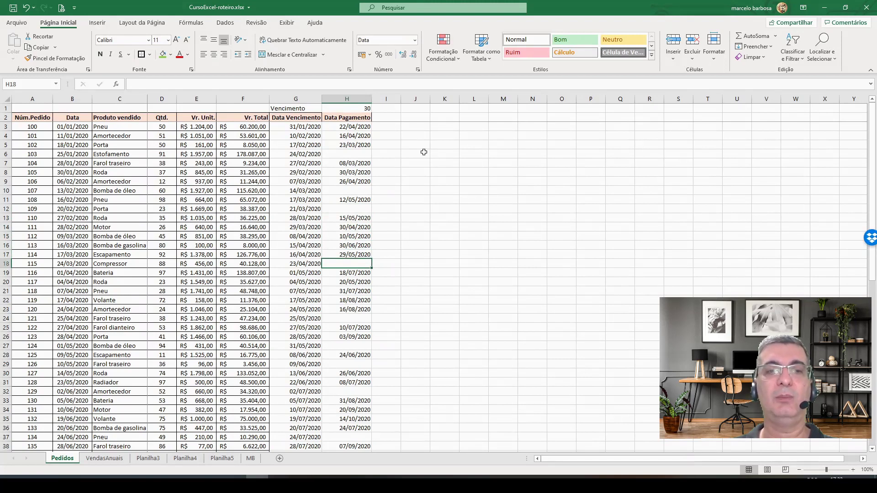
pyautogui.press('Up')
pyautogui.press('Up')
pyautogui.press('Up')
pyautogui.press('Up')
pyautogui.press('Up')
pyautogui.press('Up')
pyautogui.press('Up')
pyautogui.press('Up')
pyautogui.press('Up')
pyautogui.press('Up')
pyautogui.press('Up')
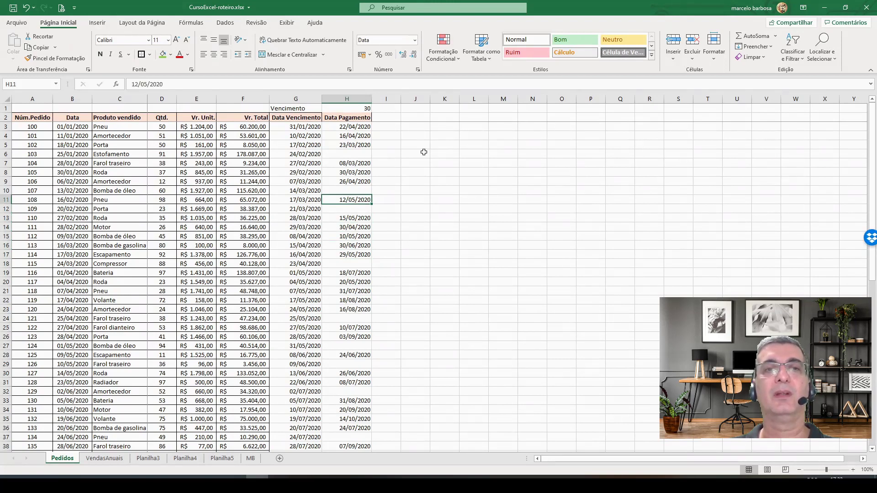
pyautogui.press('Up')
pyautogui.press('Up')
pyautogui.press('Up')
pyautogui.press('Up')
pyautogui.press('Right')
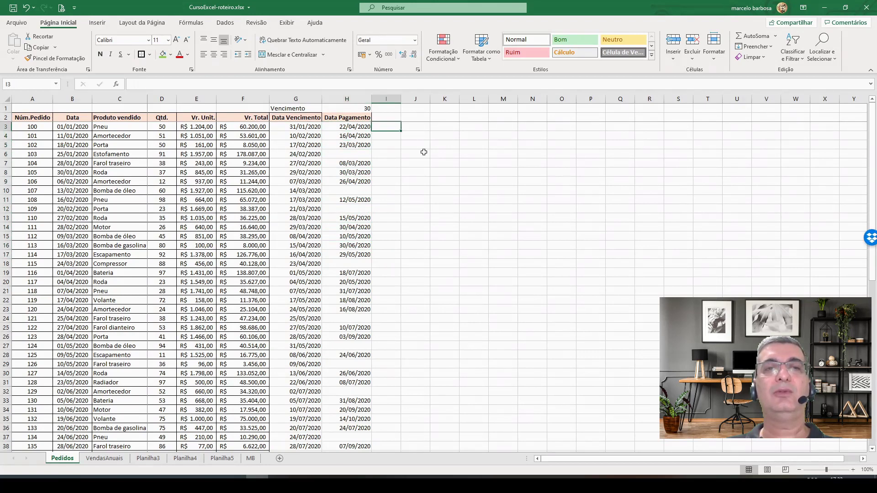
# - Add the header Dias em atraso in I2 and fit column I to its width
pyautogui.press('Up')
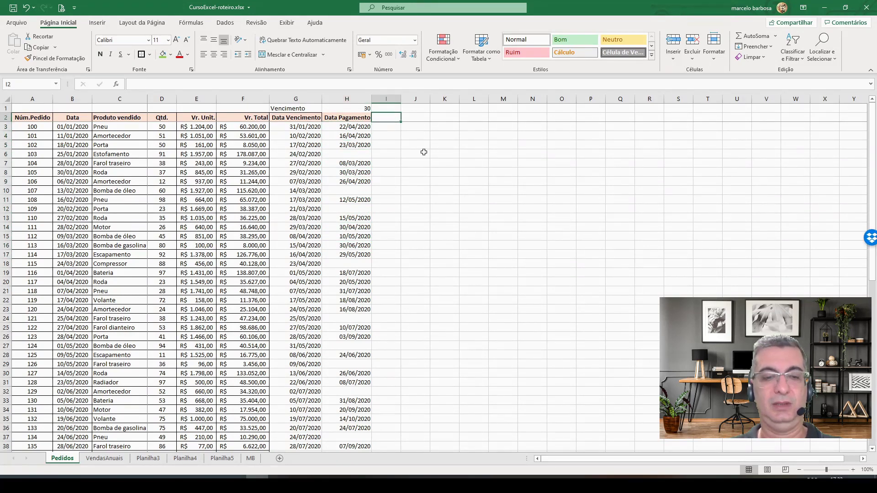
pyautogui.write('Dias em atra')
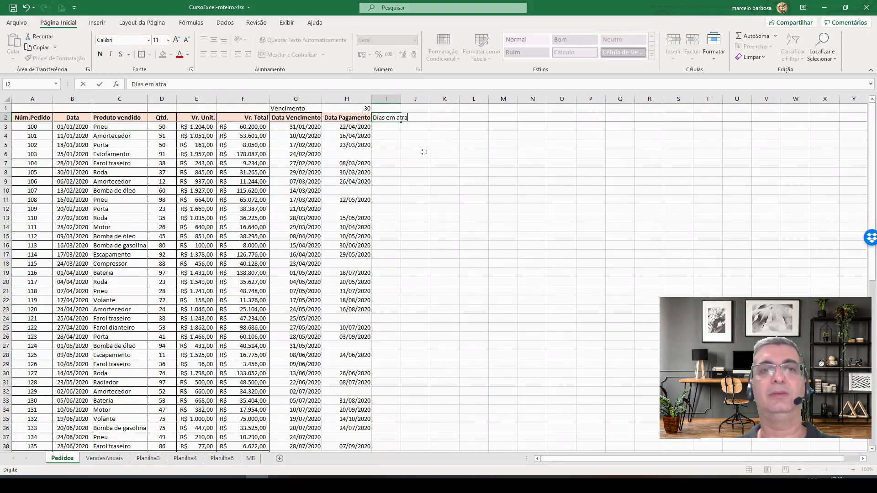
pyautogui.write('so')
pyautogui.press('Return')
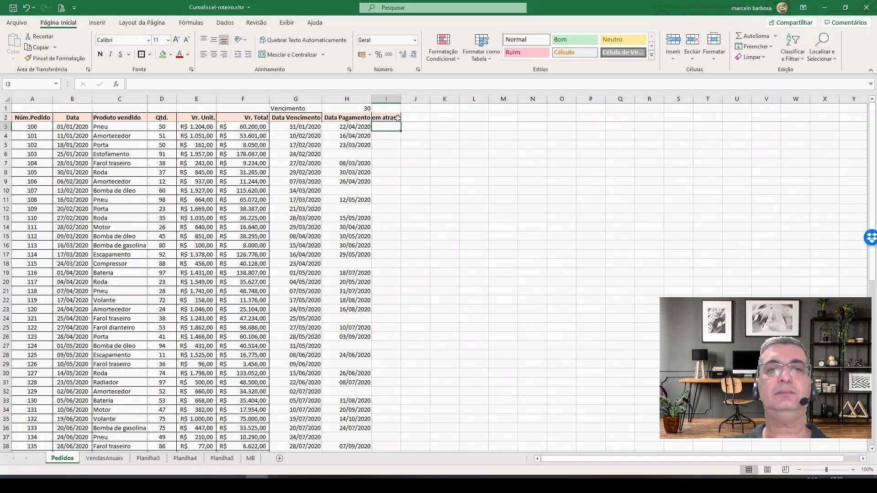
pyautogui.doubleClick(401, 99)
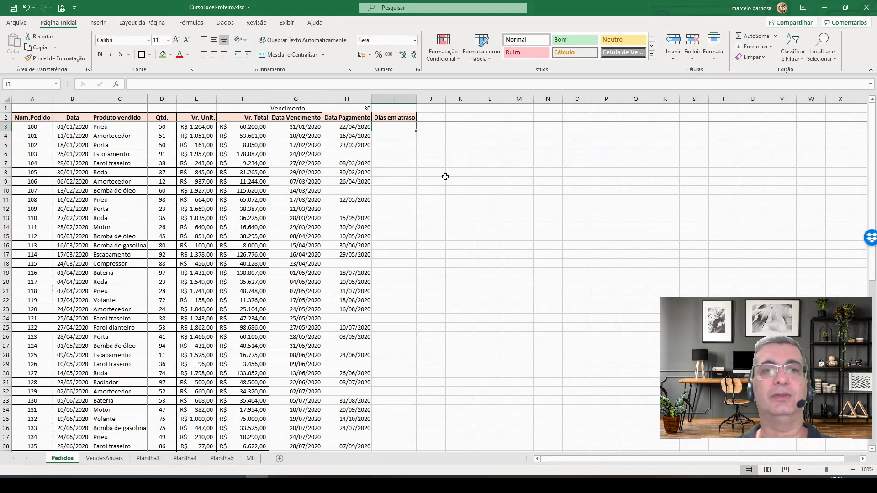
# - Enter the formula =H3-G3 in I3 to calculate the days between due date and payment date
pyautogui.press('Left')
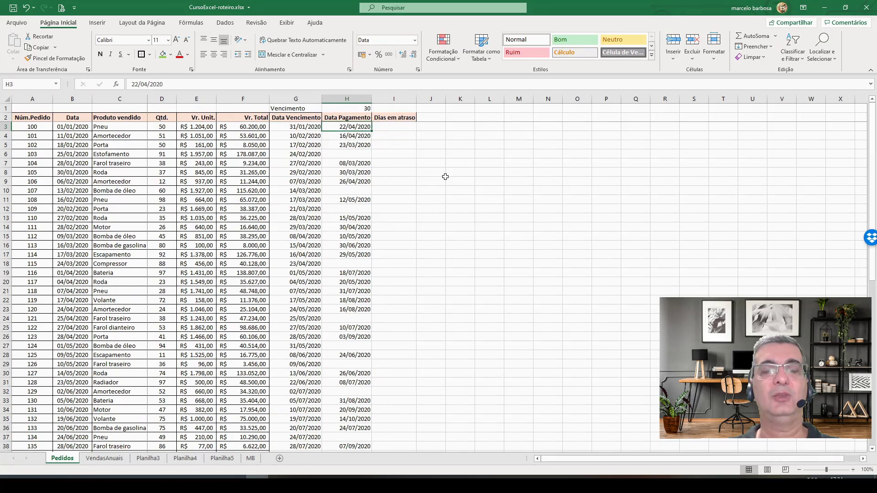
pyautogui.press('Left')
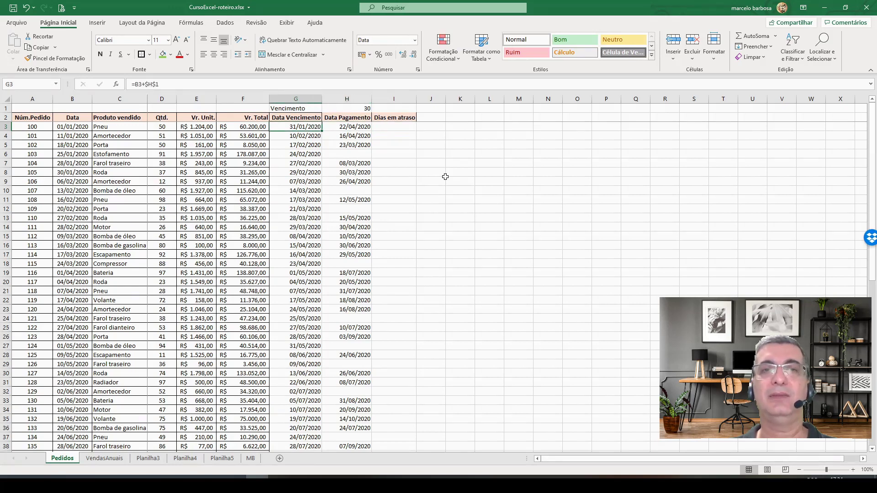
pyautogui.press('Right')
pyautogui.press('Right')
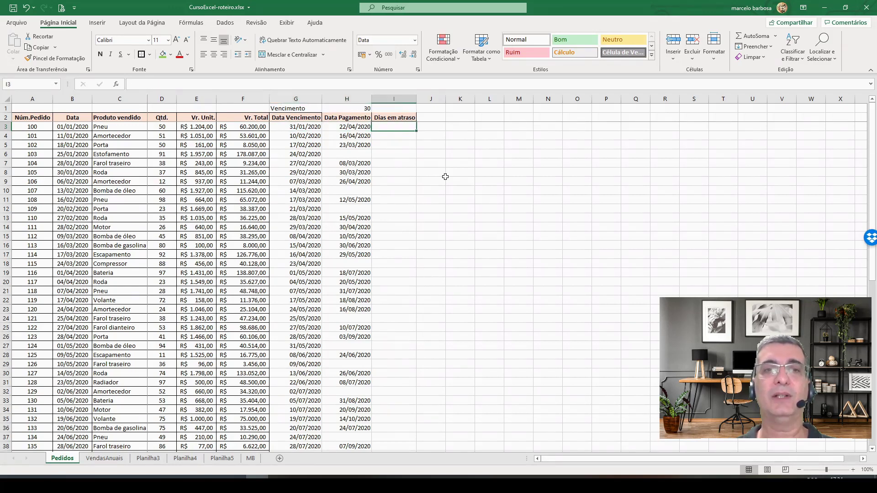
pyautogui.write('=')
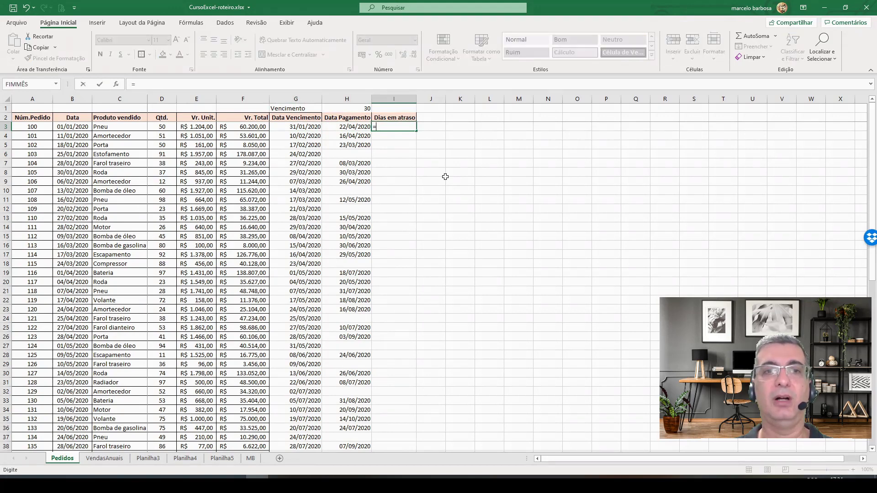
pyautogui.press('Left')
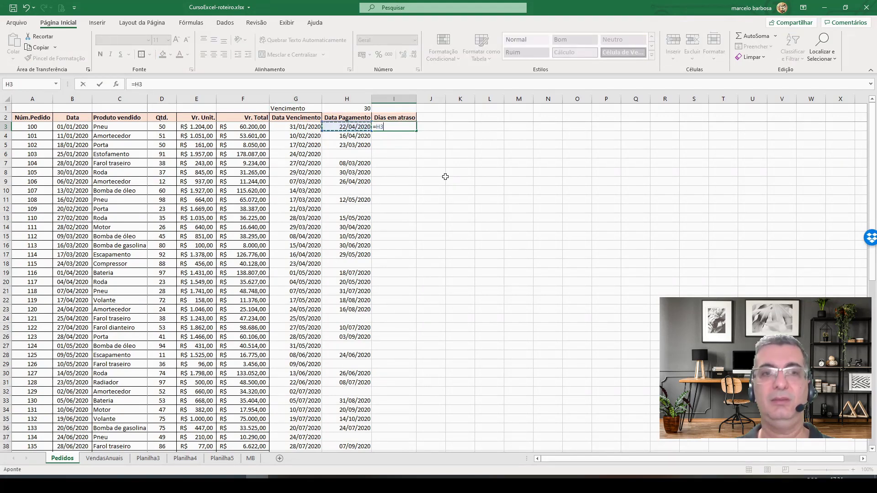
pyautogui.write('-')
pyautogui.press('Left')
pyautogui.press('Left')
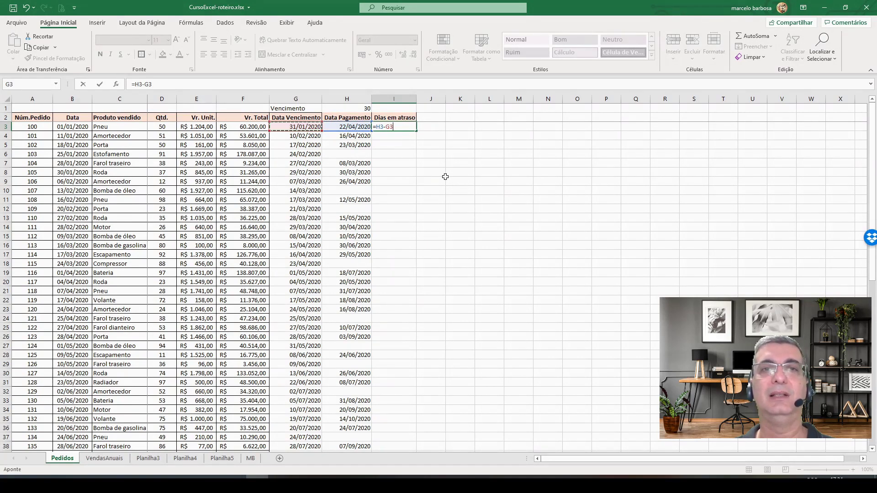
pyautogui.press('Return')
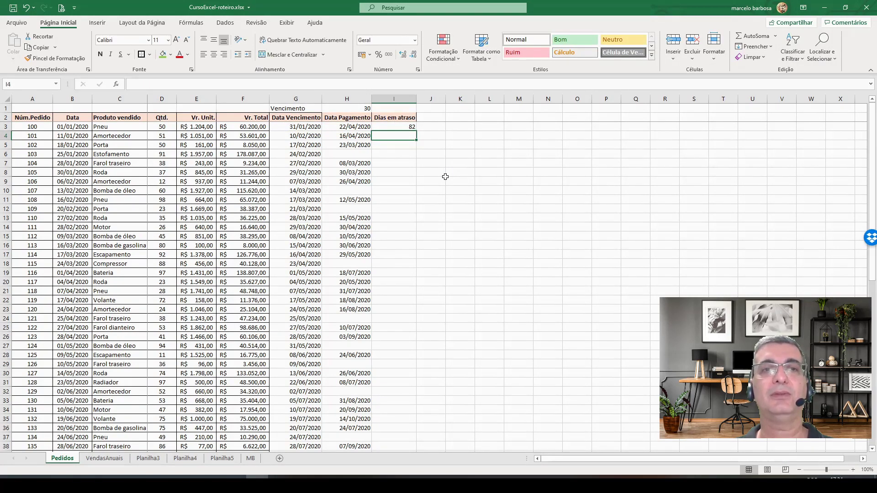
# - Examine the due date in G3 and the payment date in H3 against the day difference in I3
pyautogui.press('Up')
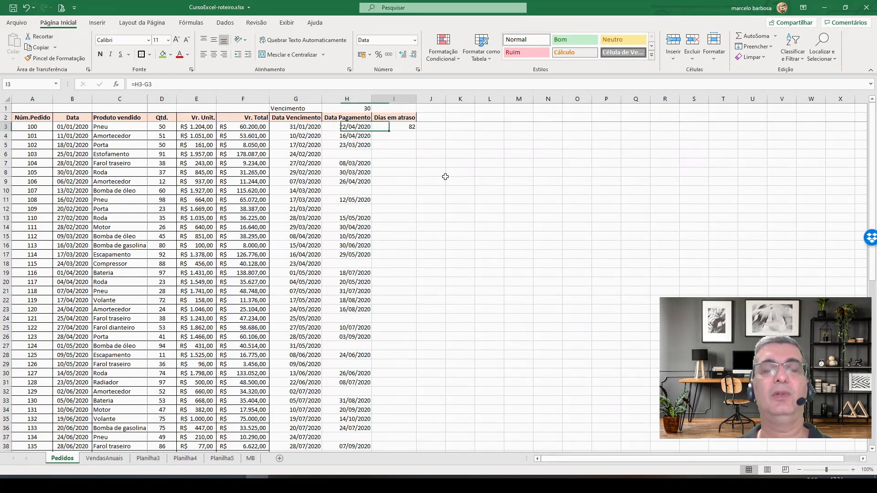
pyautogui.press('Left')
pyautogui.press('Left')
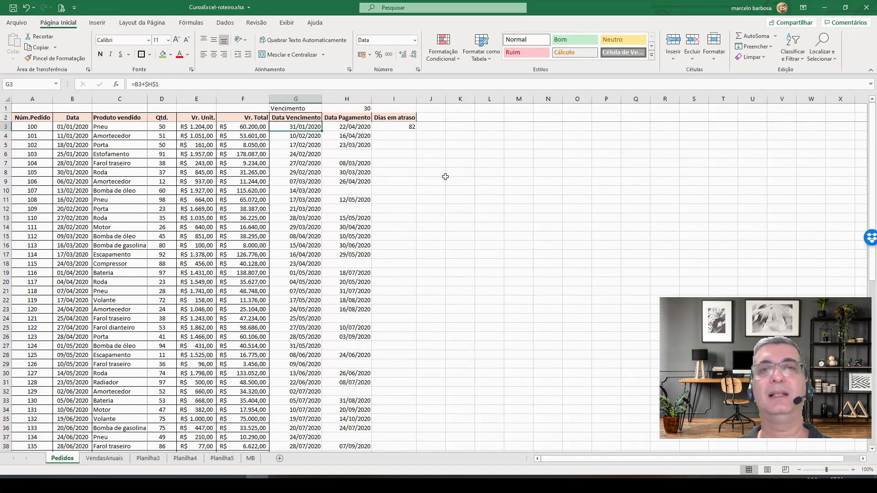
pyautogui.press('Right')
pyautogui.press('Right')
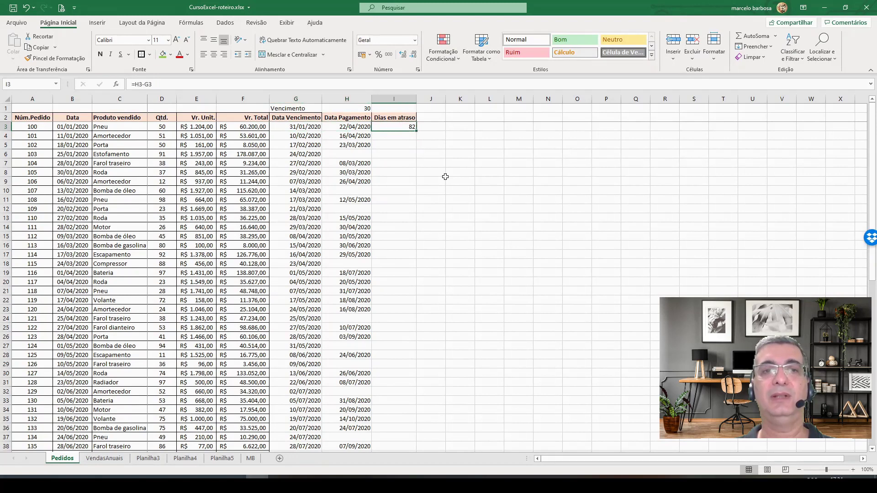
pyautogui.press('Left')
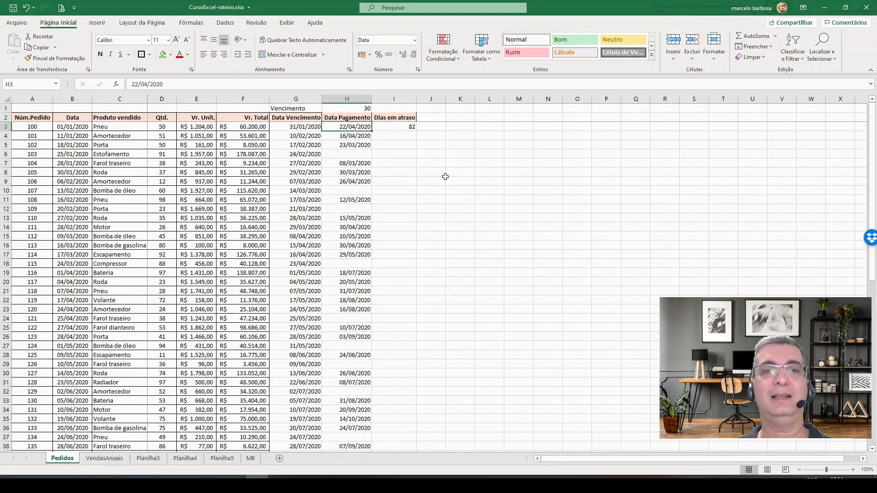
pyautogui.press('Left')
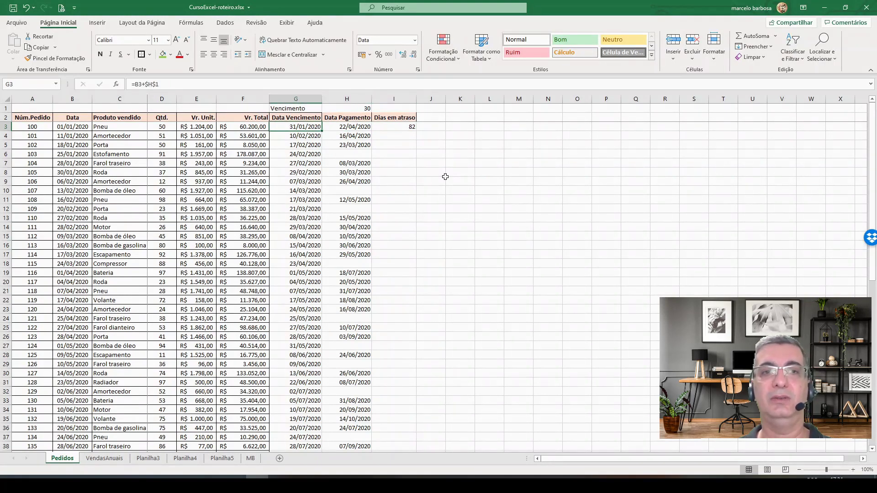
pyautogui.press('Right')
pyautogui.press('Right')
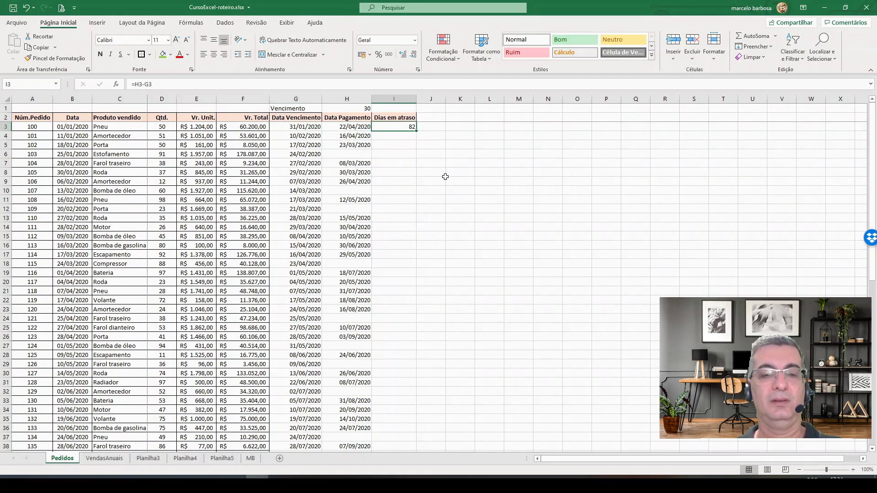
# - Fill the subtraction formula from I3 down into I4 and I5 and check the copied formulas
pyautogui.press('Down')
pyautogui.hotkey('ctrl', 'd')
pyautogui.press('Down')
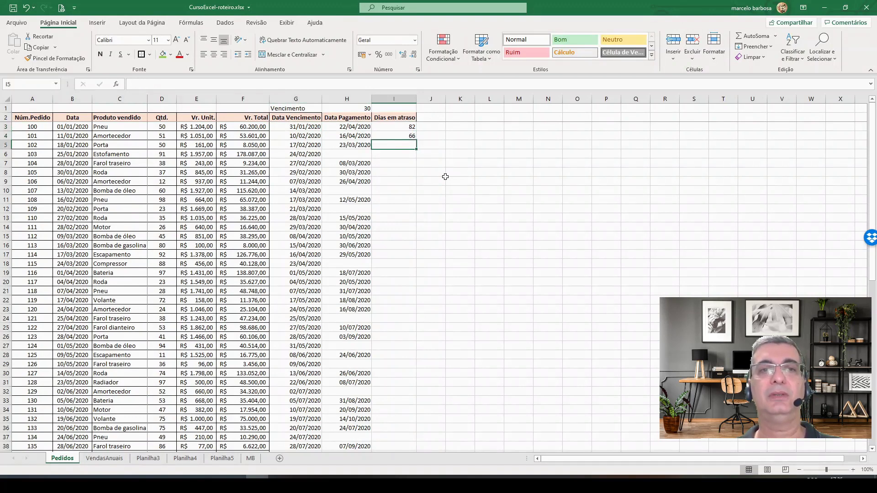
pyautogui.hotkey('ctrl', 'd')
pyautogui.press('Up')
pyautogui.press('Up')
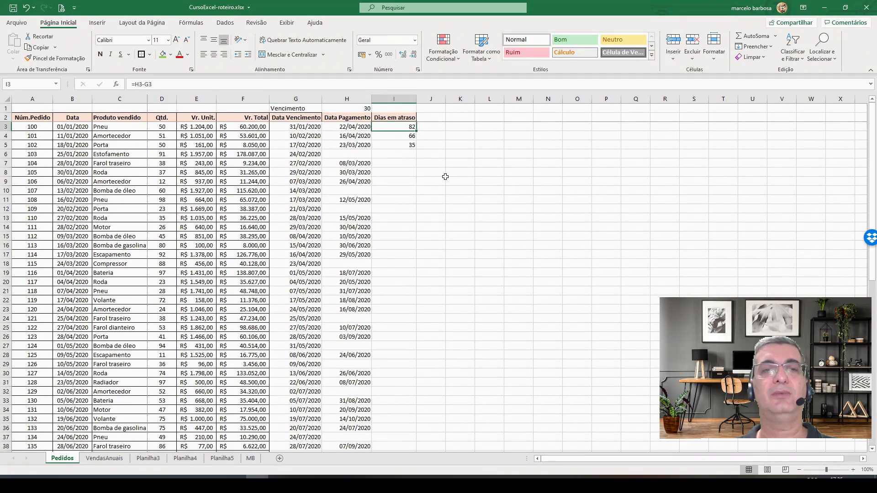
pyautogui.press('Down')
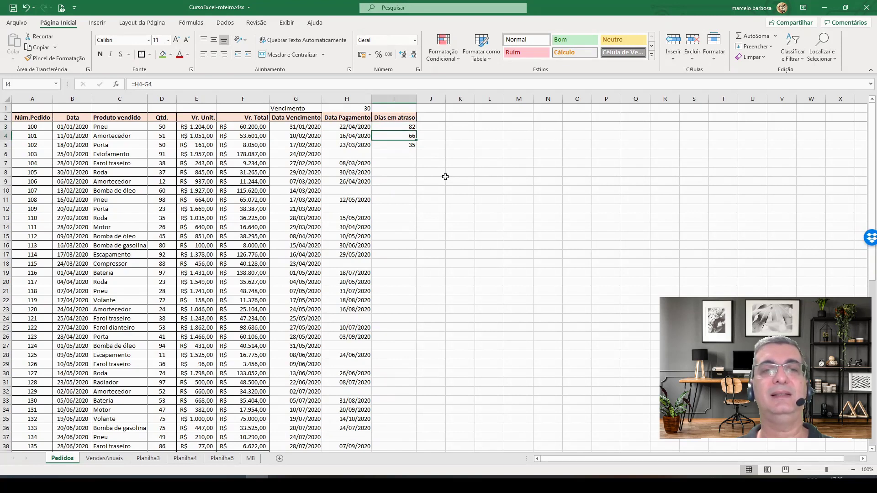
pyautogui.press('Down')
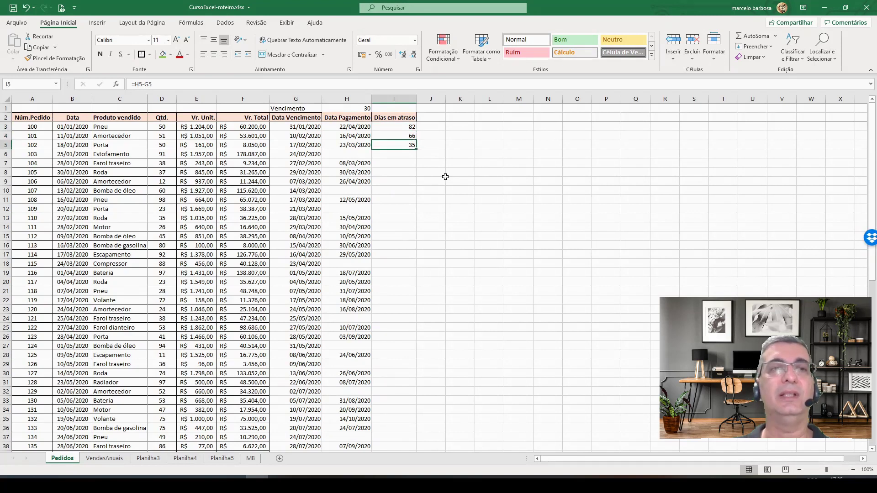
# - Calculate the days overdue in I7 with the formula =DIAS(H7;G7)
pyautogui.press('Down')
pyautogui.press('Down')
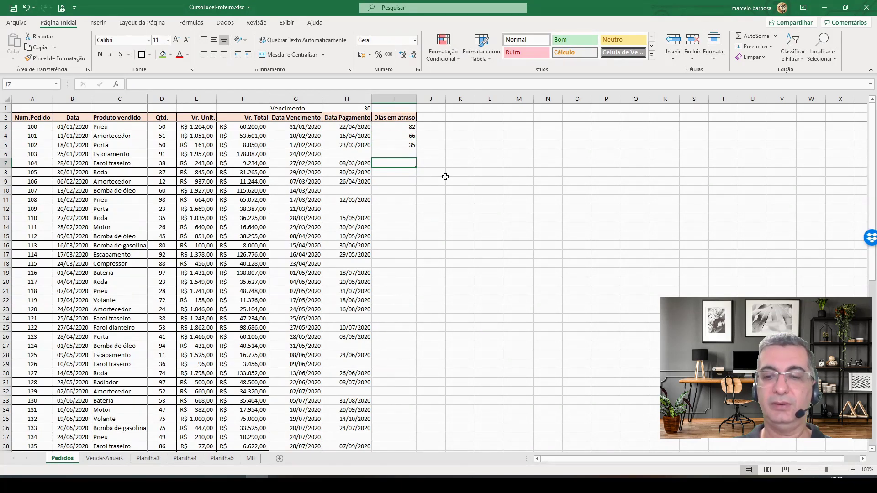
pyautogui.write('=')
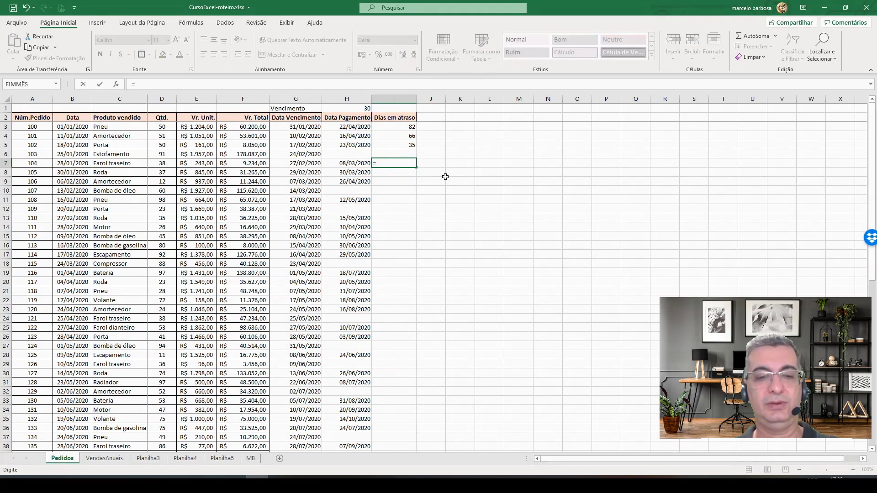
pyautogui.write('dias')
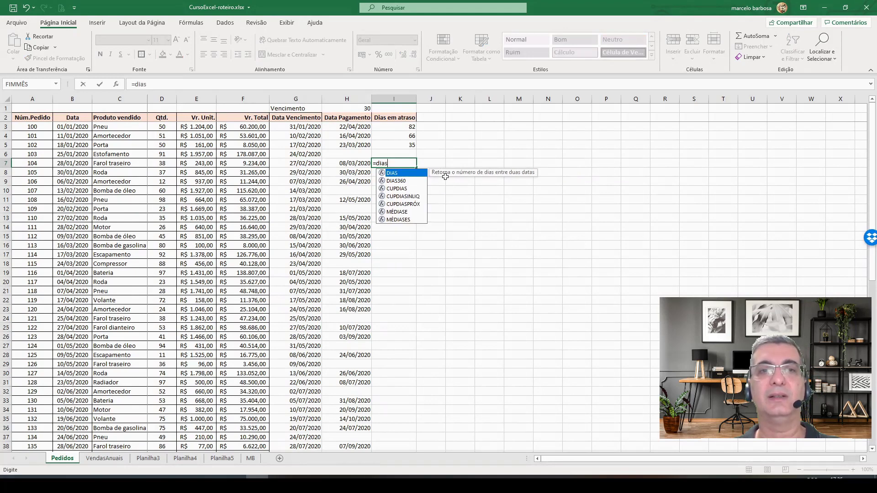
pyautogui.write('(')
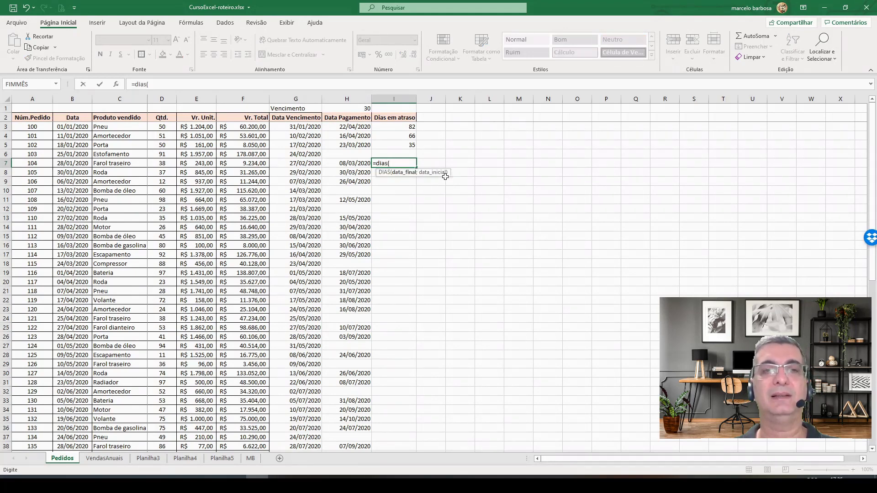
pyautogui.press('Left')
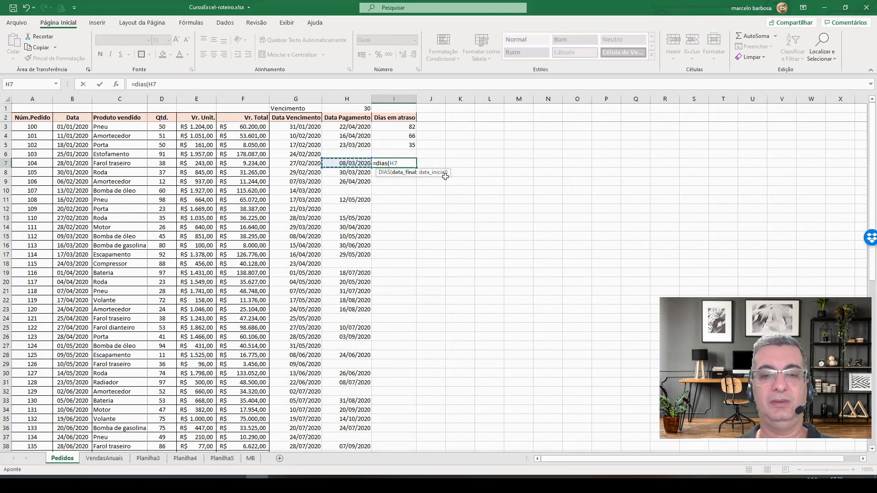
pyautogui.write(';')
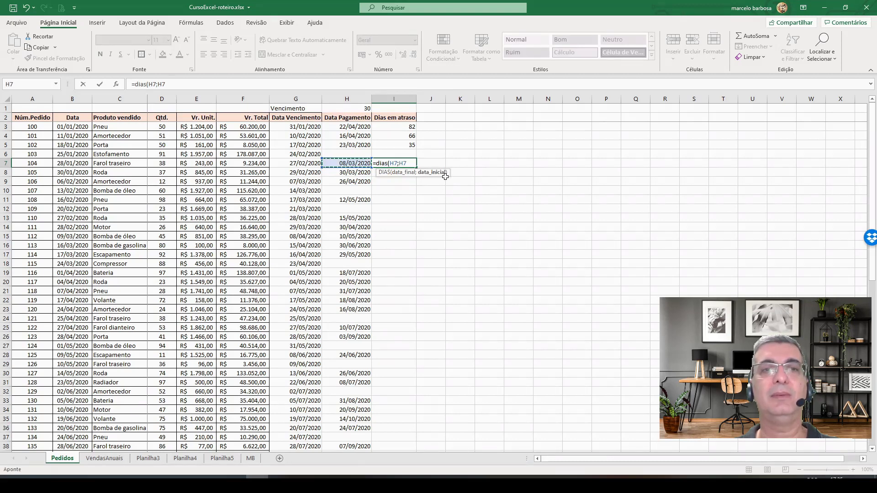
pyautogui.press('Left')
pyautogui.press('Left')
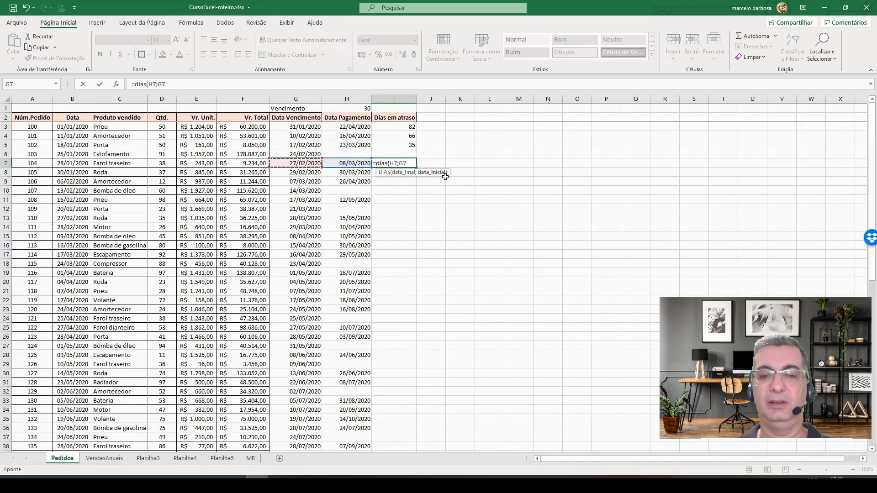
pyautogui.write(')')
pyautogui.press('Return')
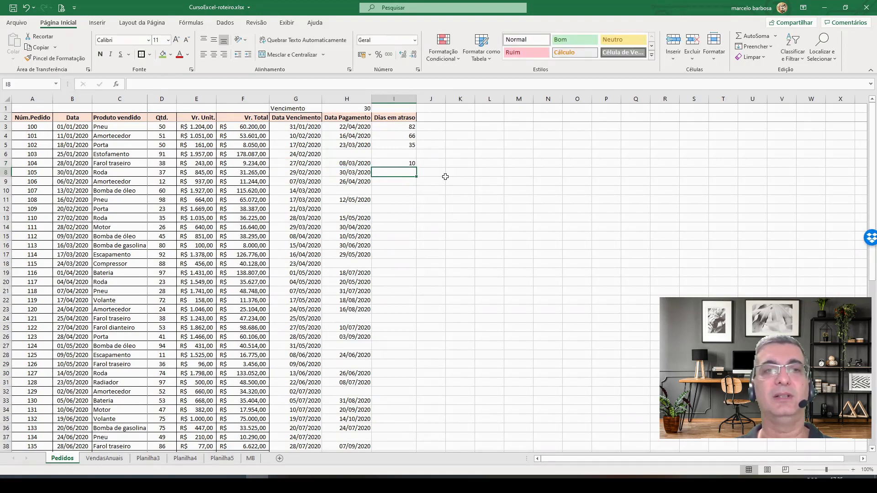
# - Compare the subtraction formula in I4 with the DIAS formula in I7, and fill the DIAS formula down into I8 and I9
pyautogui.press('Up')
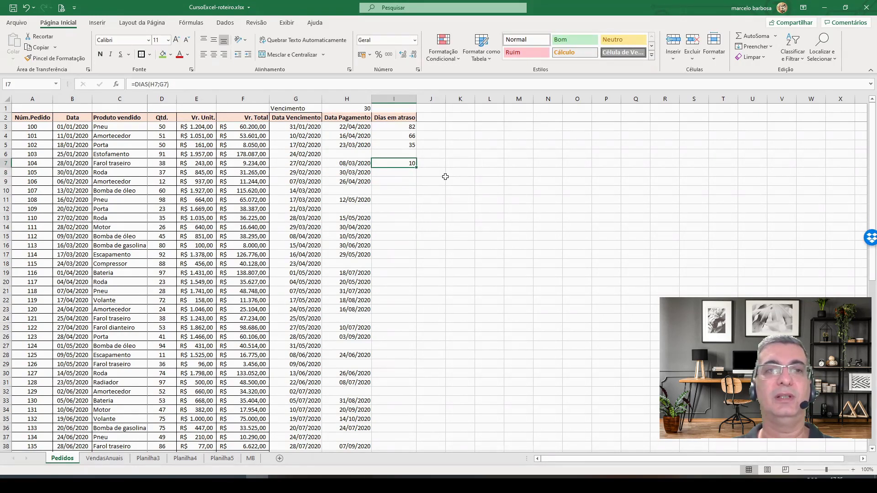
pyautogui.press('Up')
pyautogui.press('Up')
pyautogui.press('Up')
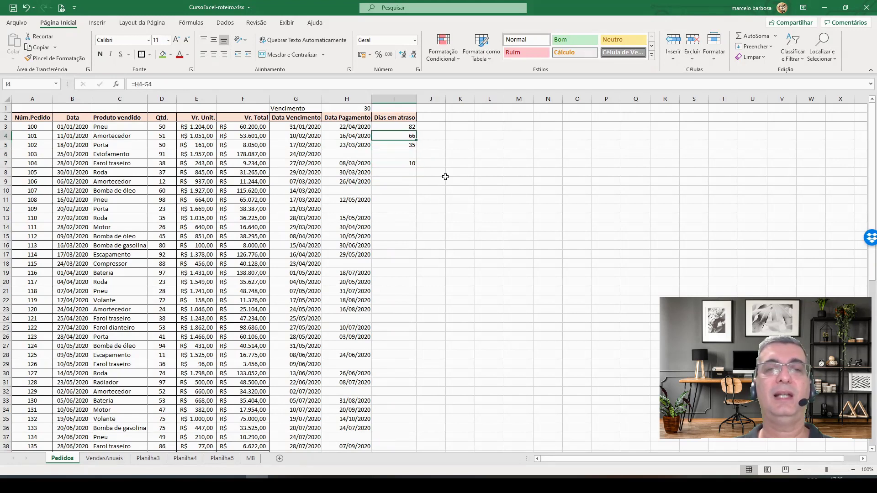
pyautogui.press('Down')
pyautogui.press('Down')
pyautogui.press('Down')
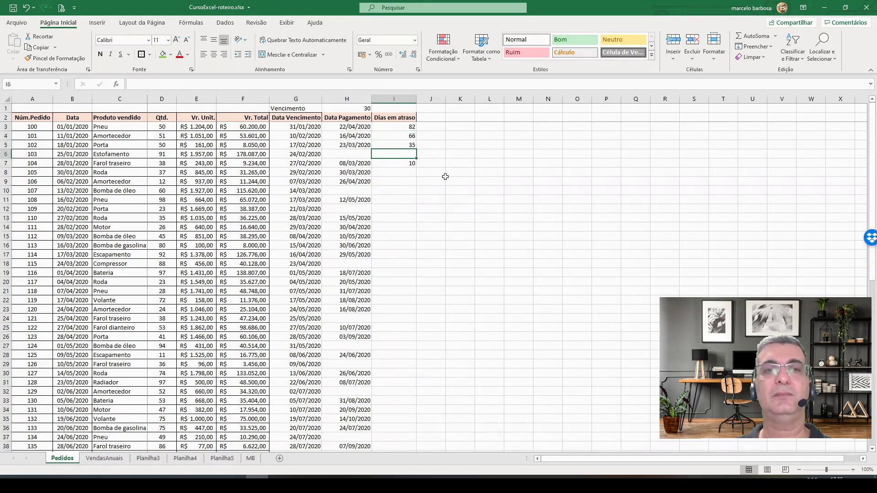
pyautogui.press('Down')
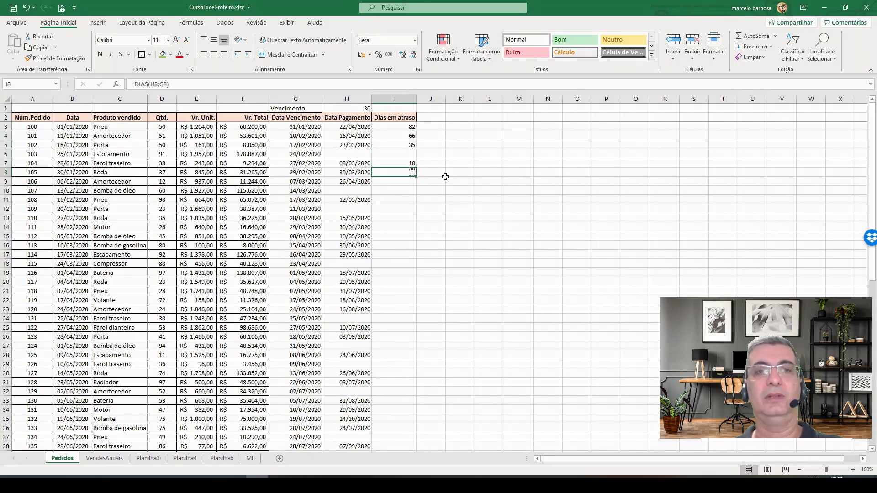
pyautogui.press('Down')
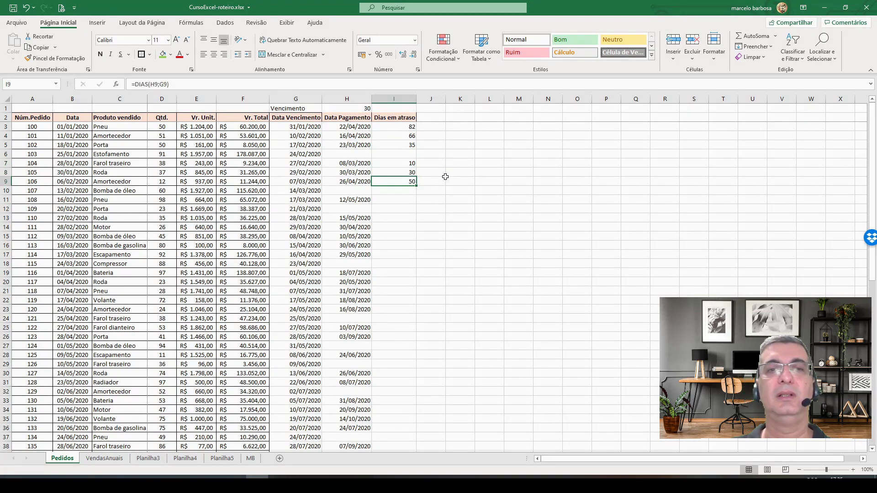
# - Try the subtraction formula from I5 in I6, where the payment date is empty, inspect its references and clear the cell
pyautogui.press('Up')
pyautogui.press('Up')
pyautogui.press('Up')
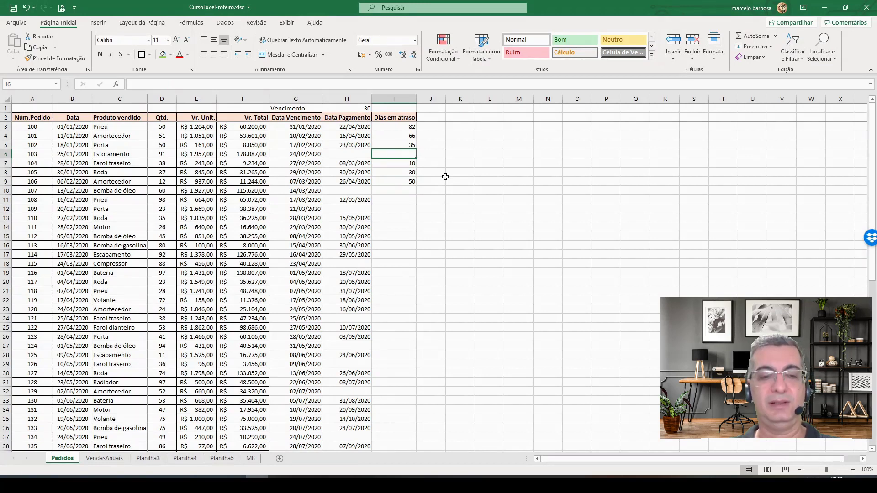
pyautogui.hotkey('ctrl', 'd')
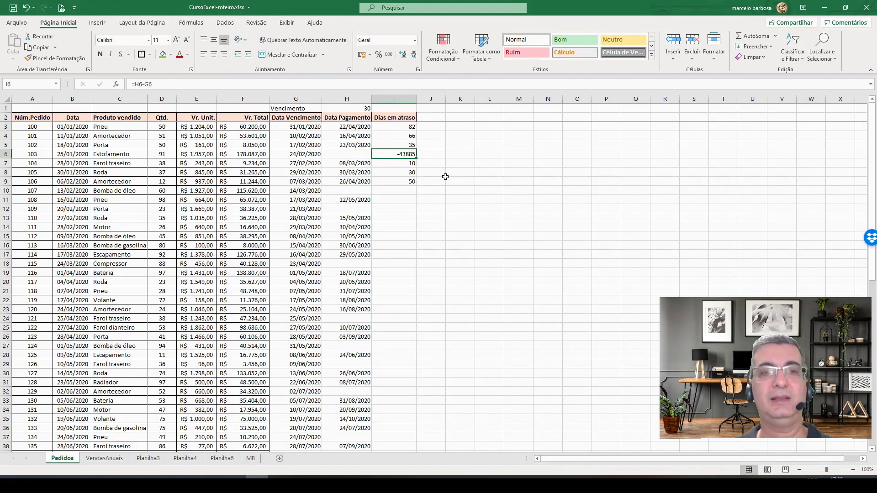
pyautogui.press('F2')
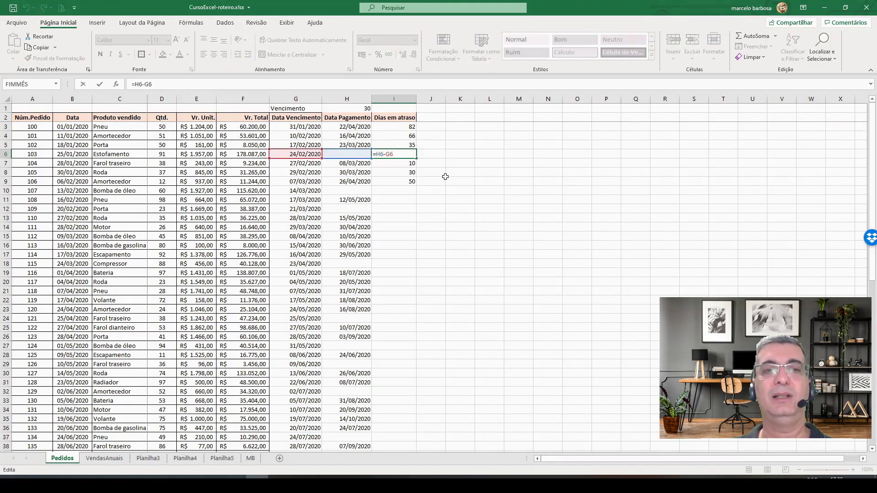
pyautogui.press('Escape')
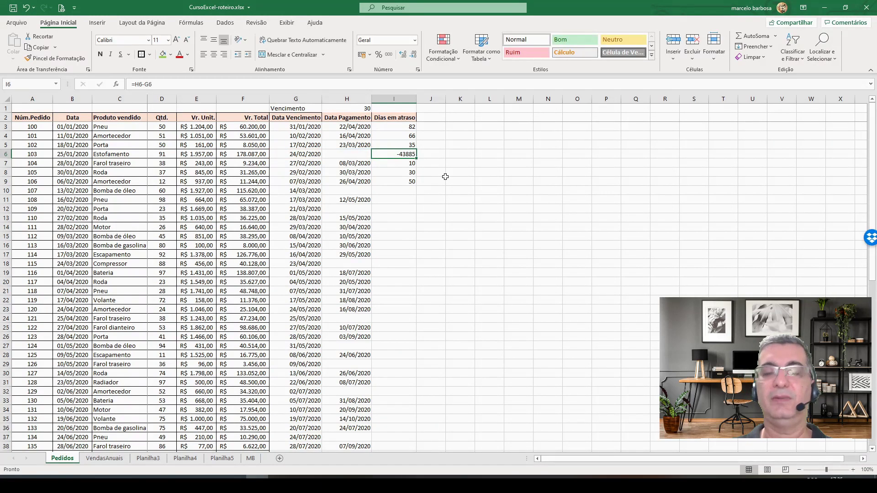
pyautogui.press('Delete')
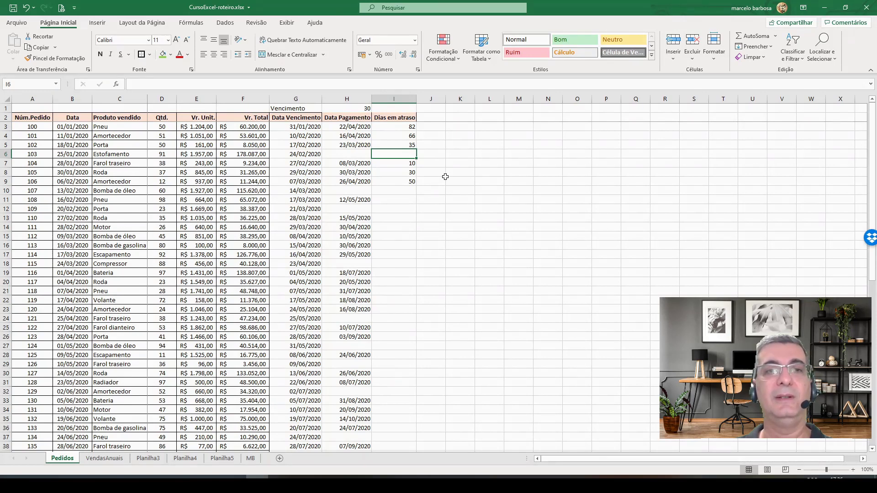
# - Enter 10/06/2020 as a trial payment date in H6 and fill the subtraction formula from I5 down into I6
pyautogui.press('Left')
pyautogui.press('Left')
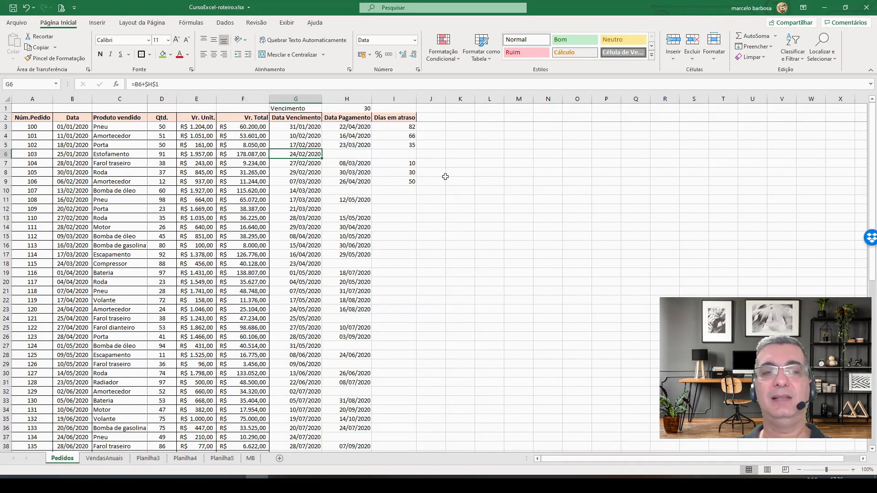
pyautogui.press('Right')
pyautogui.press('Right')
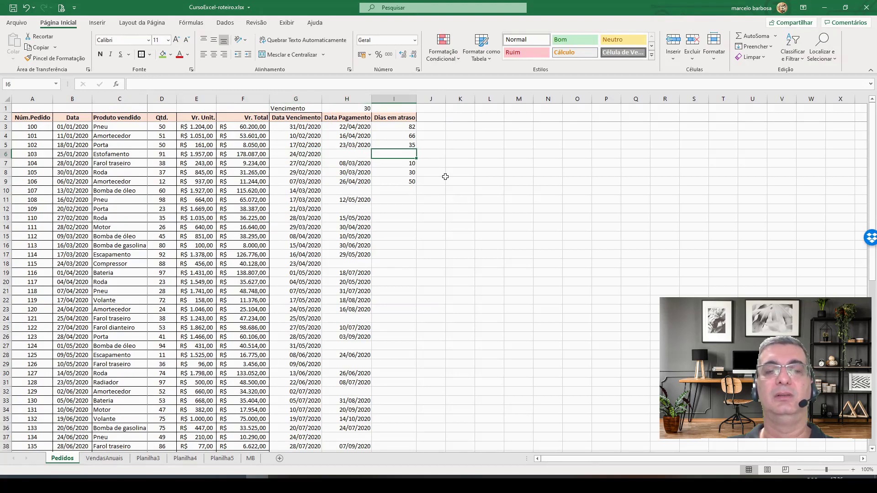
pyautogui.press('Left')
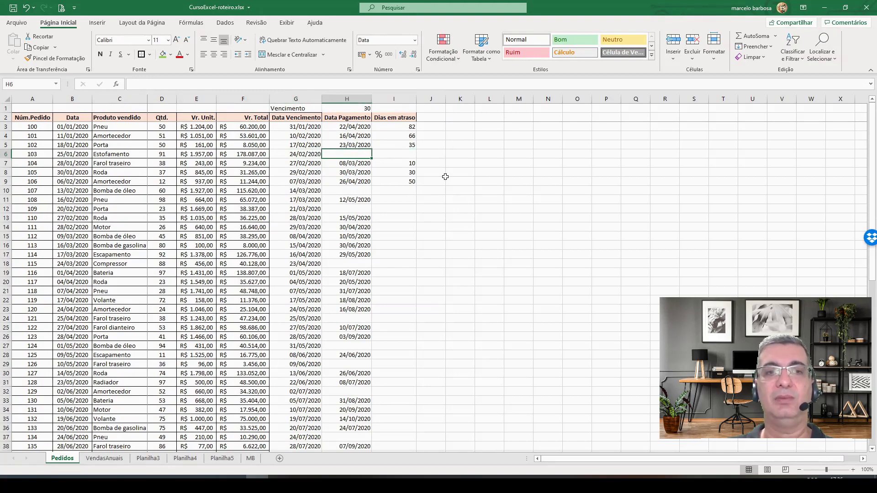
pyautogui.write('10/6')
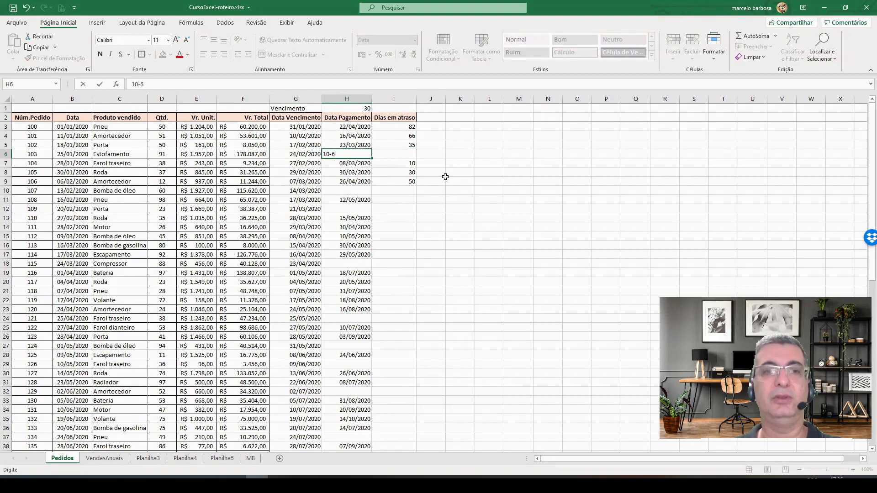
pyautogui.press('Return')
pyautogui.press('Up')
pyautogui.press('Right')
pyautogui.hotkey('ctrl', 'd')
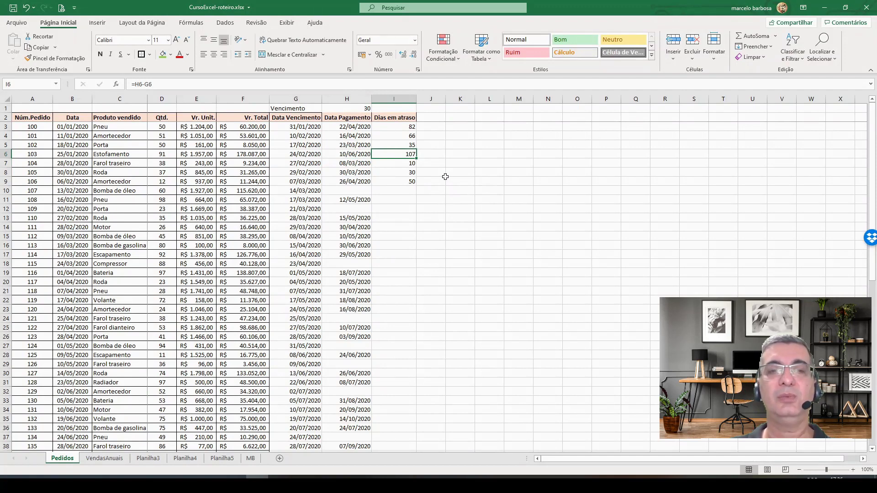
# - Compare the payment date in H6 with the days-overdue formula in I6, and clear both cells
pyautogui.press('Left')
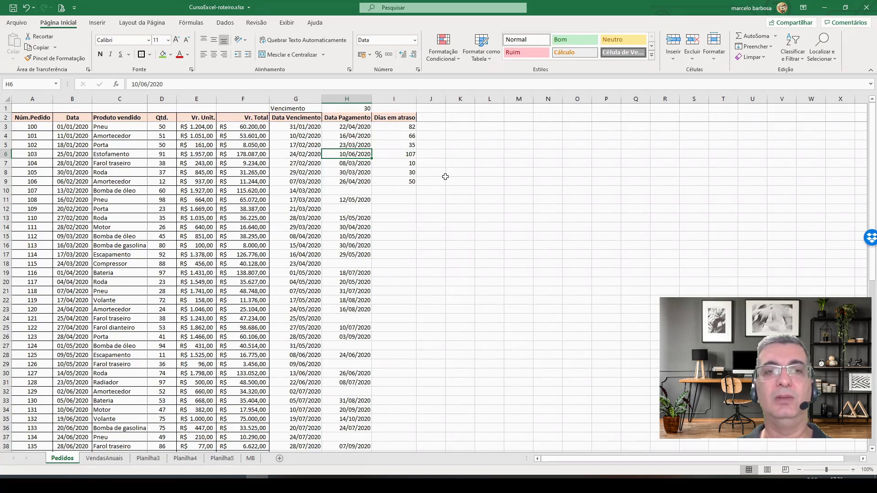
pyautogui.press('Right')
pyautogui.press('Left')
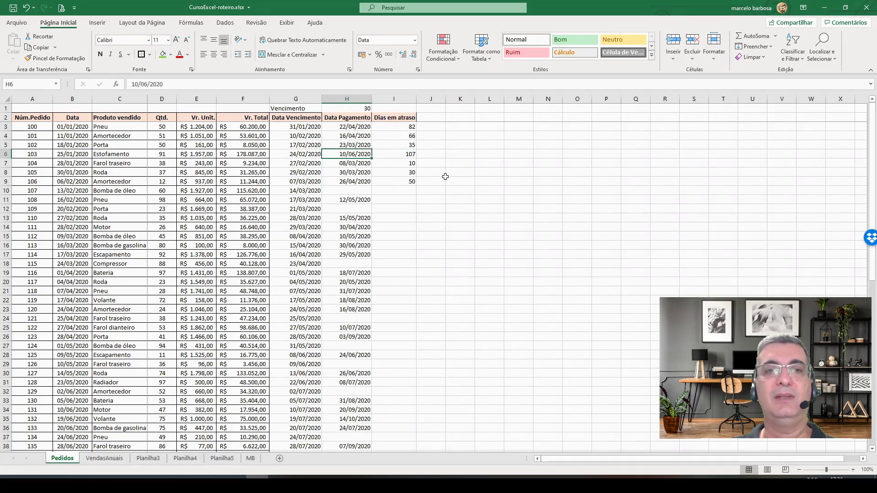
pyautogui.press('Right')
pyautogui.press('Left')
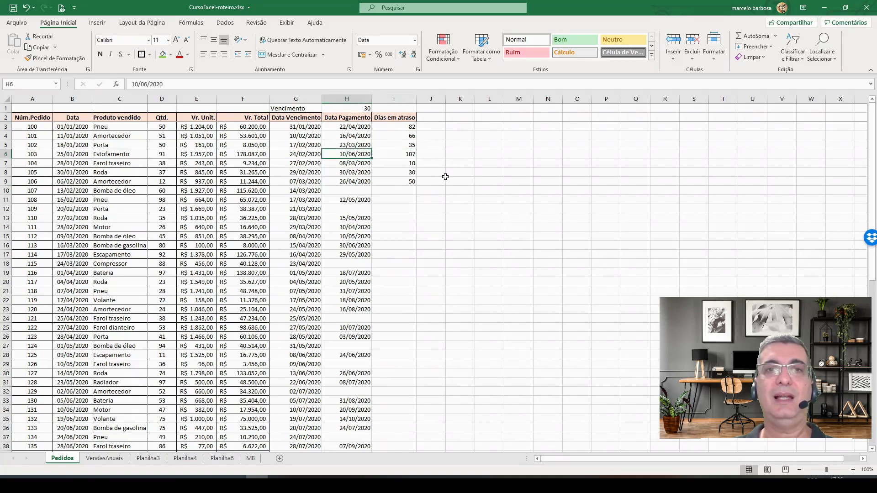
pyautogui.press('Right')
pyautogui.press('Left')
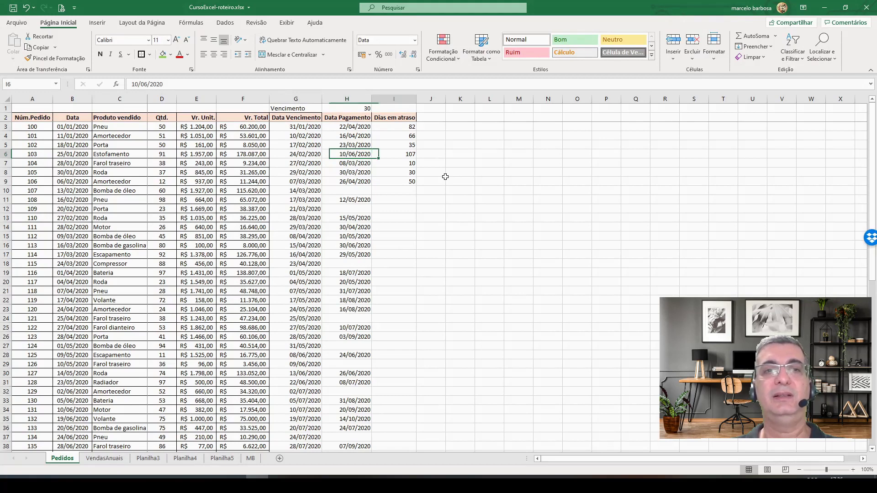
pyautogui.press('Right')
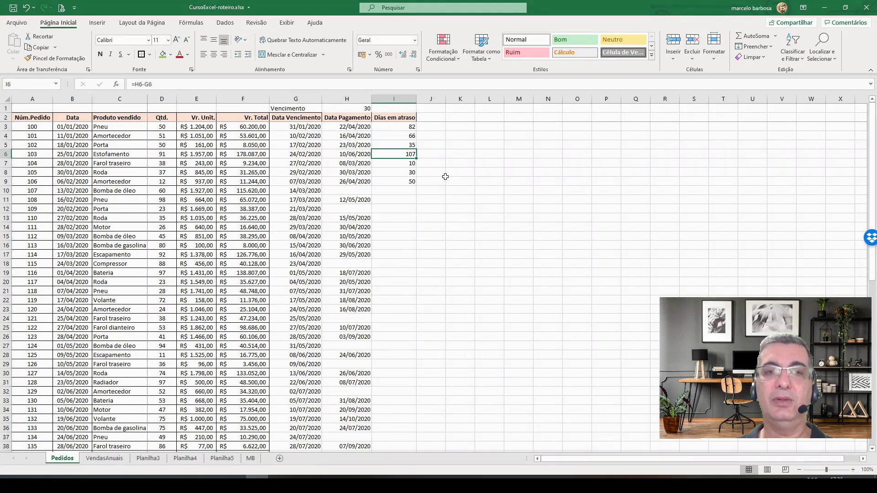
pyautogui.press('Left')
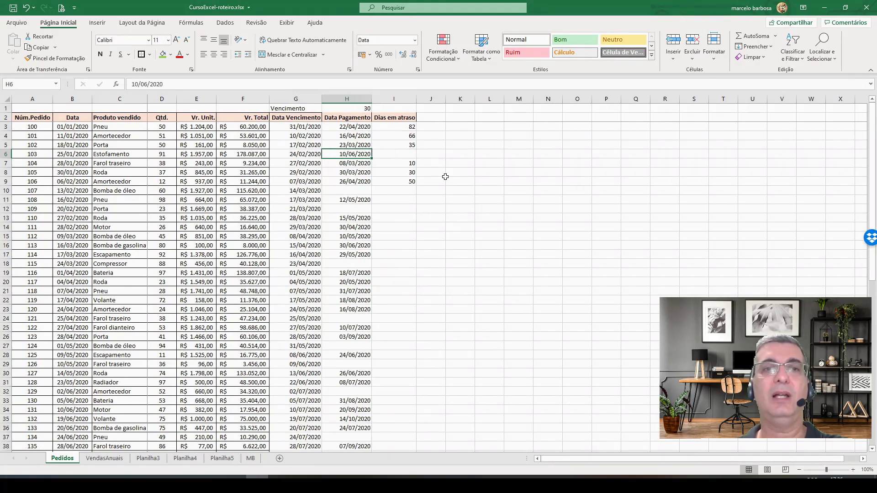
pyautogui.press('Delete')
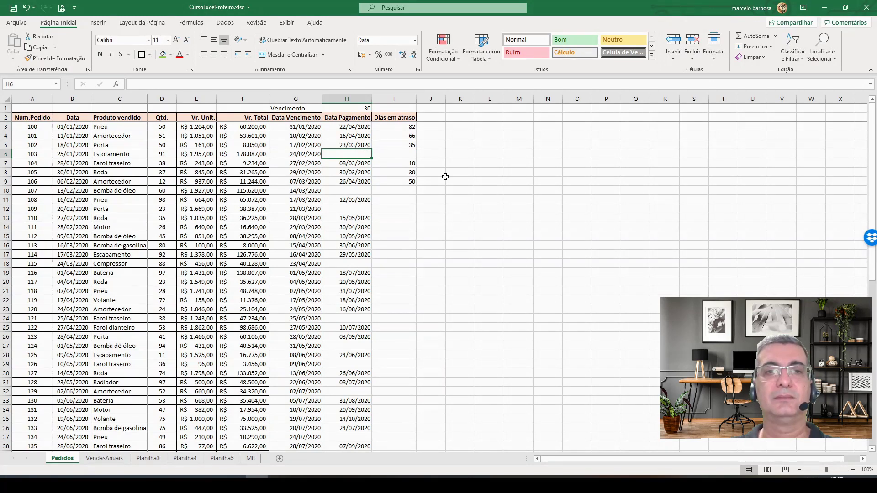
# - Try the formula =HOJE() in I6 to see what it returns, and clear the cell
pyautogui.press('Right')
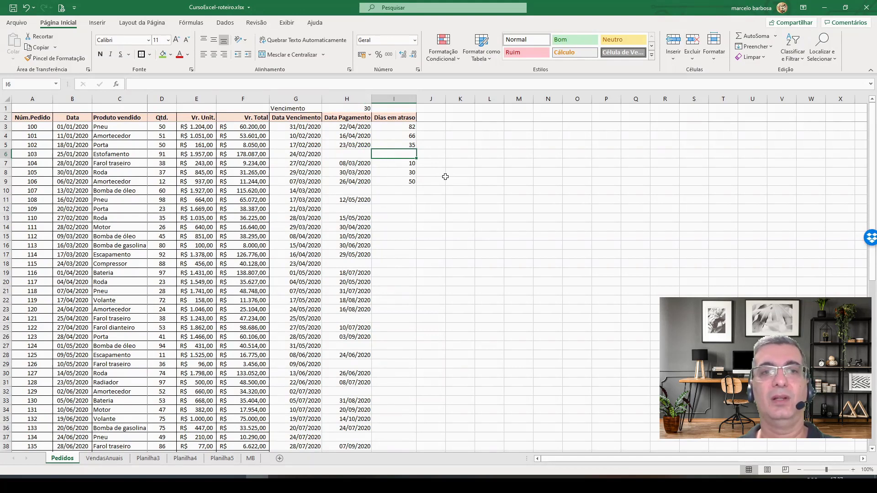
pyautogui.write('=')
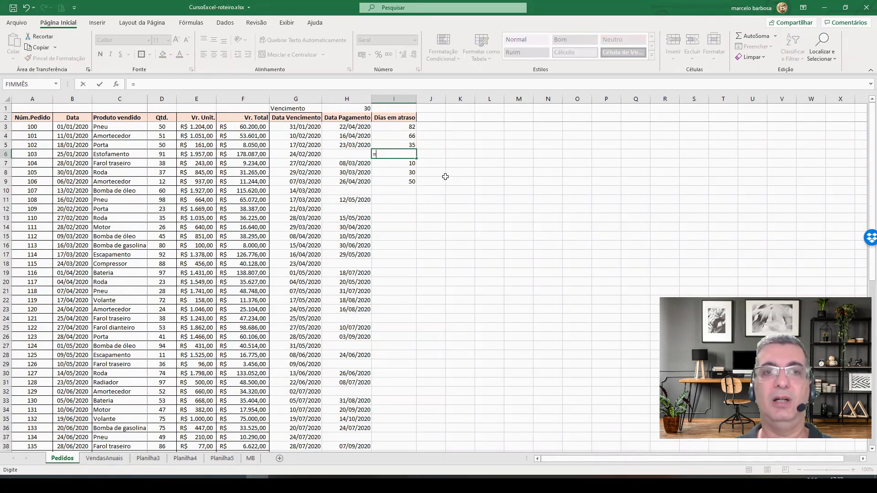
pyautogui.write('hoj')
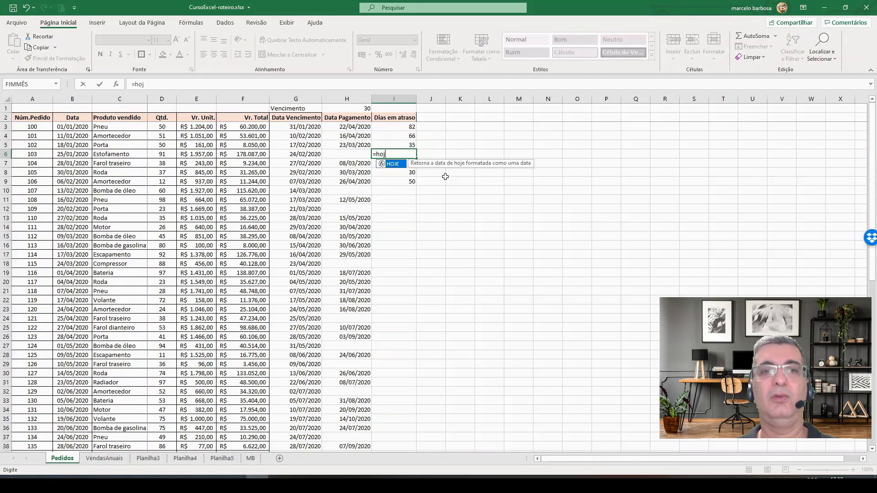
pyautogui.write('e()')
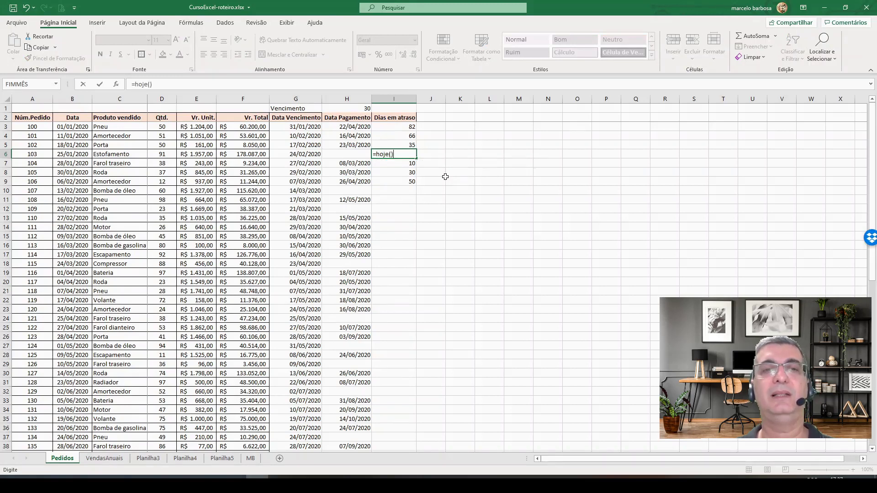
pyautogui.press('Return')
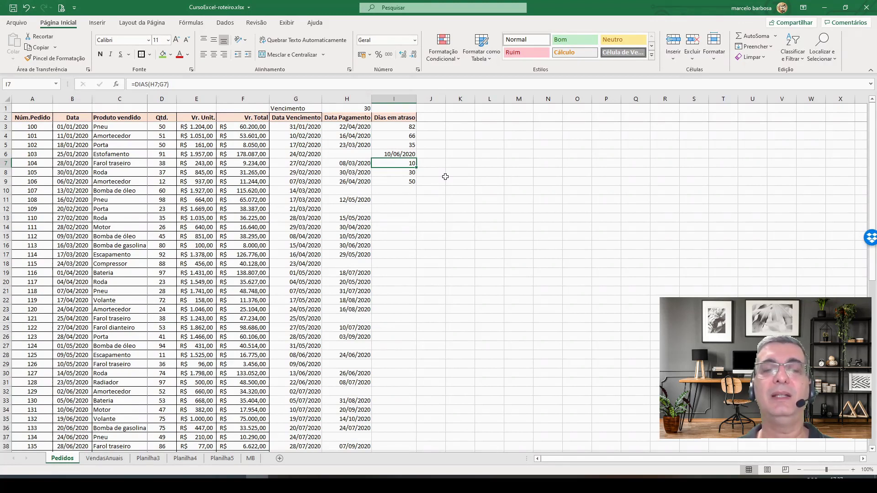
pyautogui.press('Up')
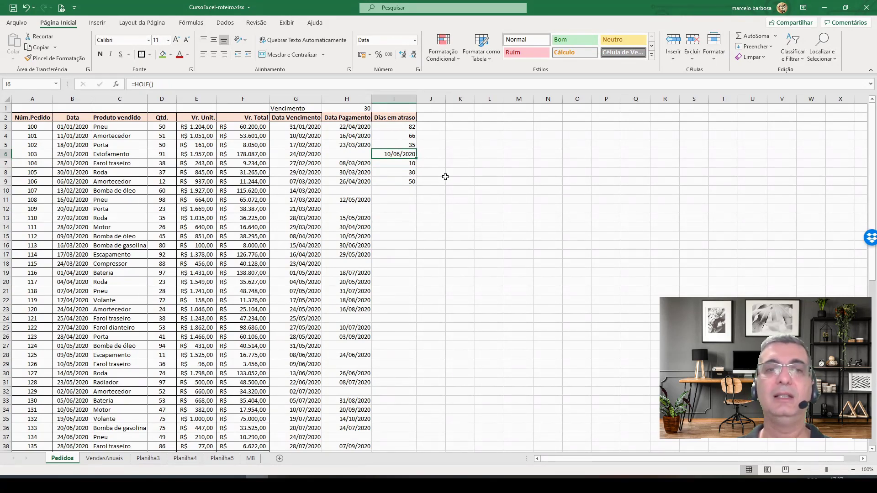
pyautogui.press('Delete')
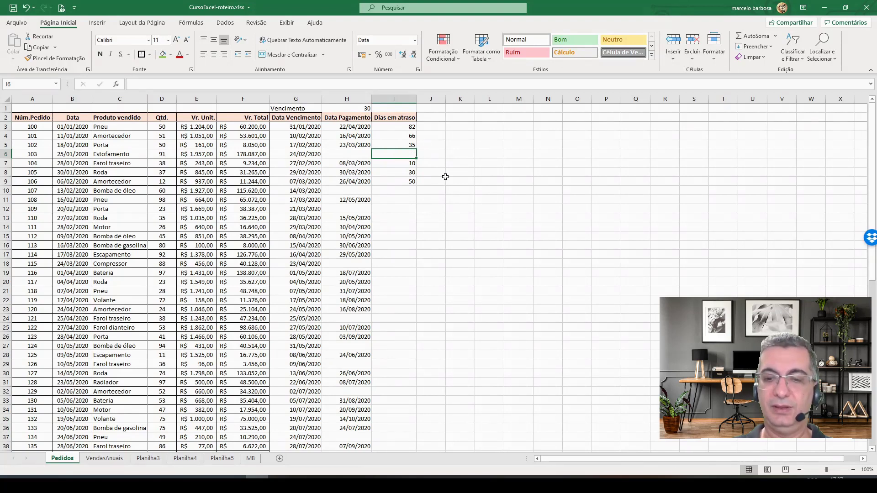
# - Calculate the days overdue for the unpaid order in I6 with =HOJE()-G6 and set the cell's number format to Geral
pyautogui.write('=hoje()')
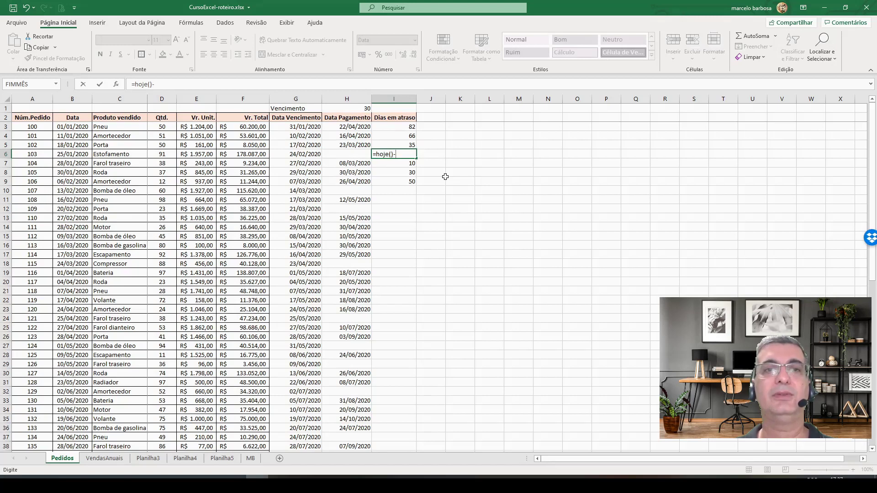
pyautogui.write('-')
pyautogui.press('Left')
pyautogui.press('Left')
pyautogui.press('Return')
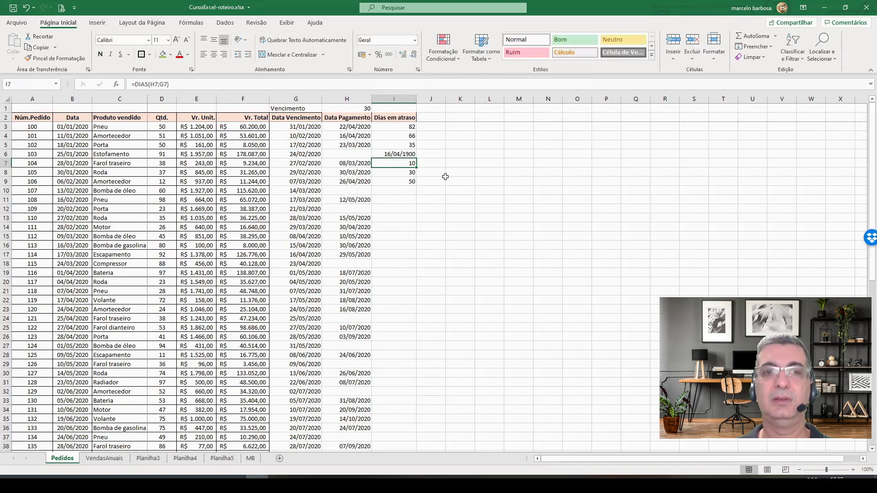
pyautogui.press('Up')
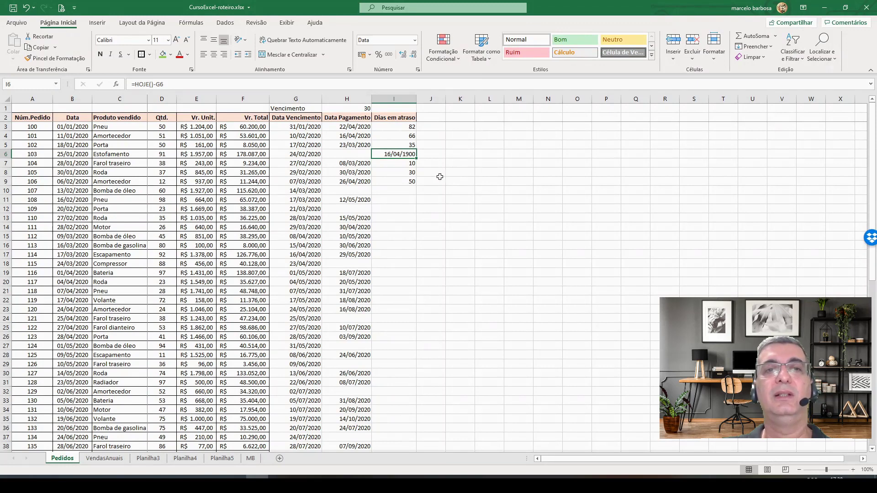
pyautogui.click(414, 44)
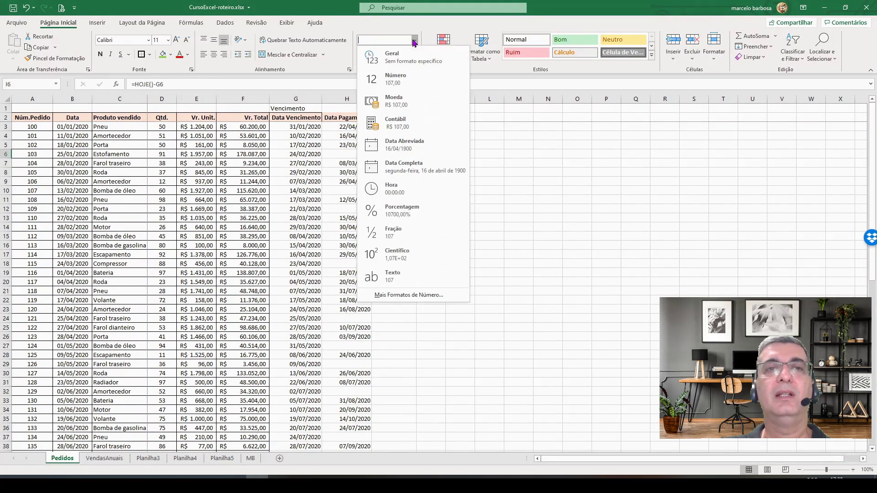
pyautogui.click(402, 54)
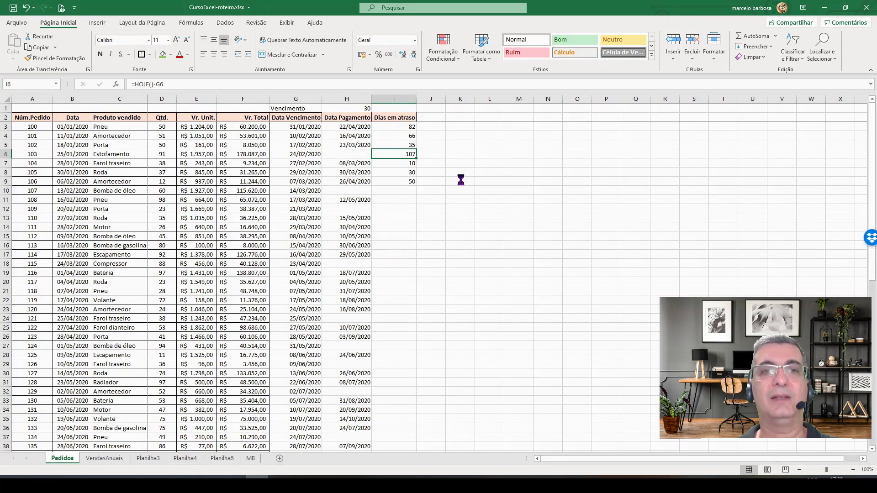
# - Copy the HOJE formula from I6 into I10, the next order without a payment date
pyautogui.hotkey('ctrl', 'c')
pyautogui.press('Down')
pyautogui.press('Down')
pyautogui.press('Down')
pyautogui.press('Down')
pyautogui.hotkey('ctrl', 'v')
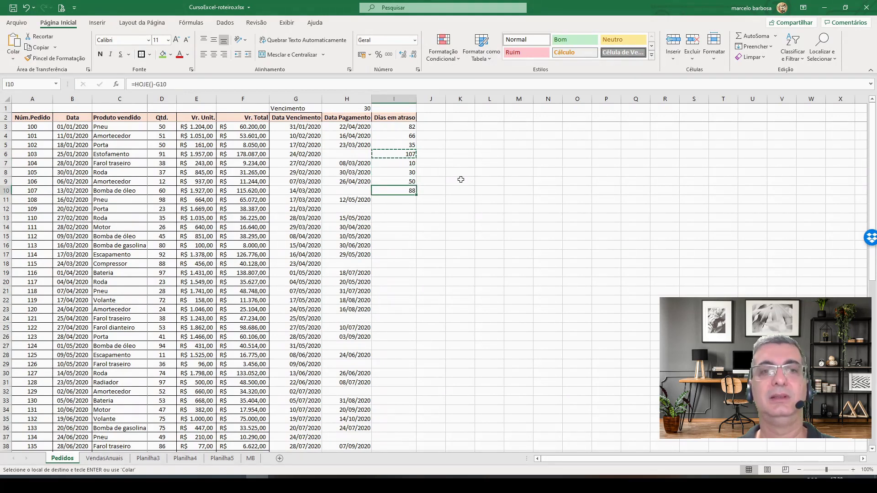
pyautogui.press('Escape')
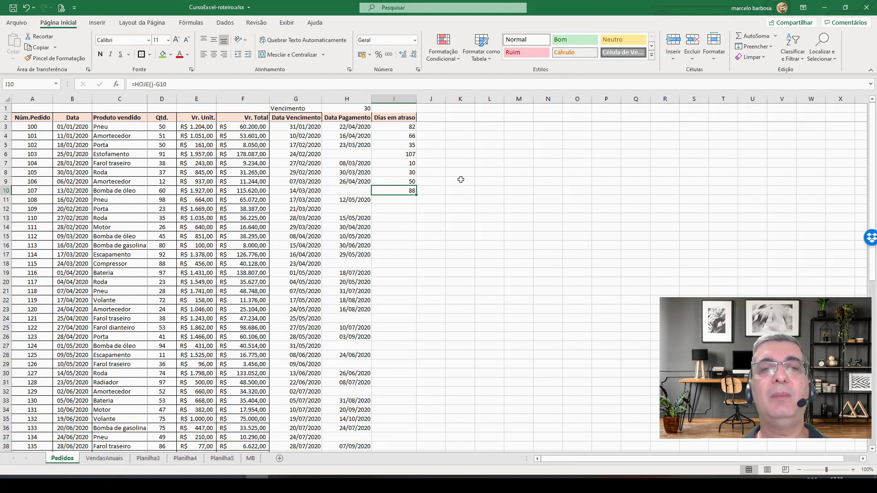
# - Review the subtraction formulas in I3 to I5 and the due and payment dates they use in row 5
pyautogui.click(415, 127)
pyautogui.click(412, 138)
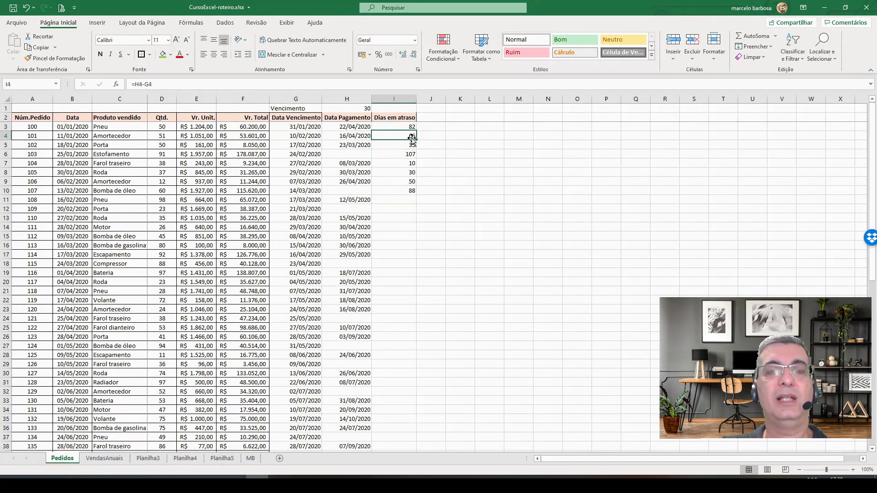
pyautogui.click(411, 146)
pyautogui.click(311, 145)
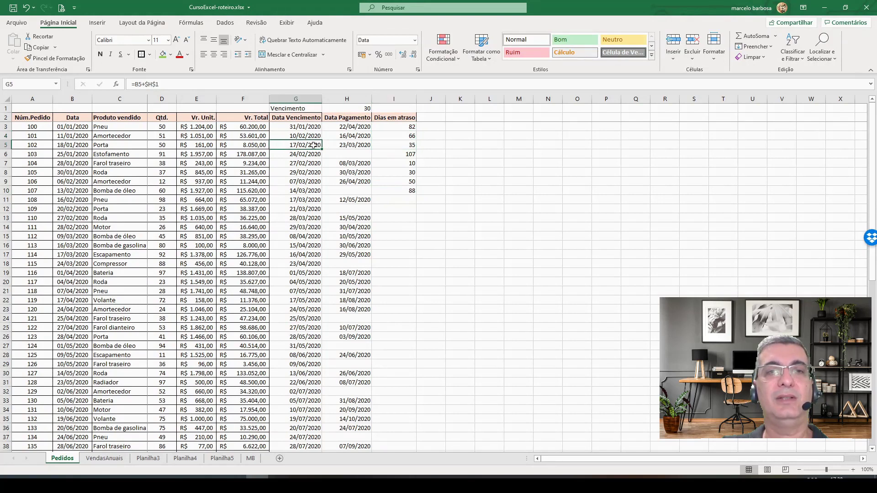
pyautogui.click(351, 147)
pyautogui.click(312, 146)
pyautogui.click(359, 146)
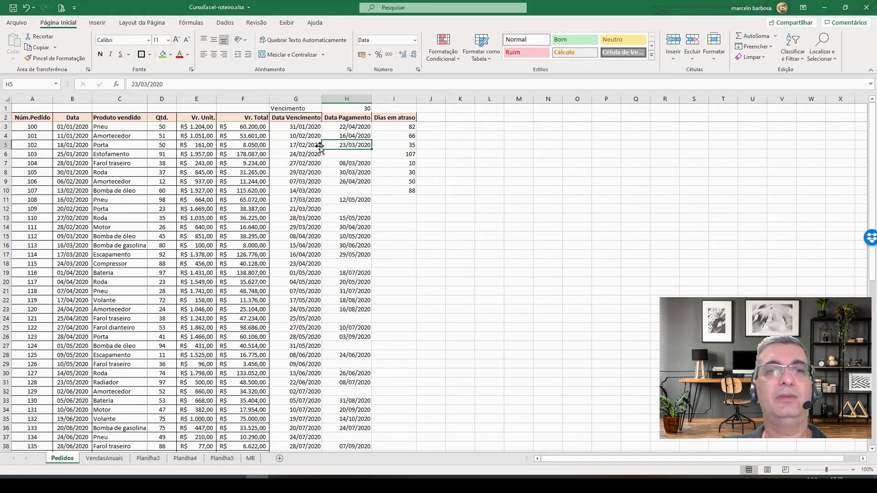
pyautogui.click(308, 145)
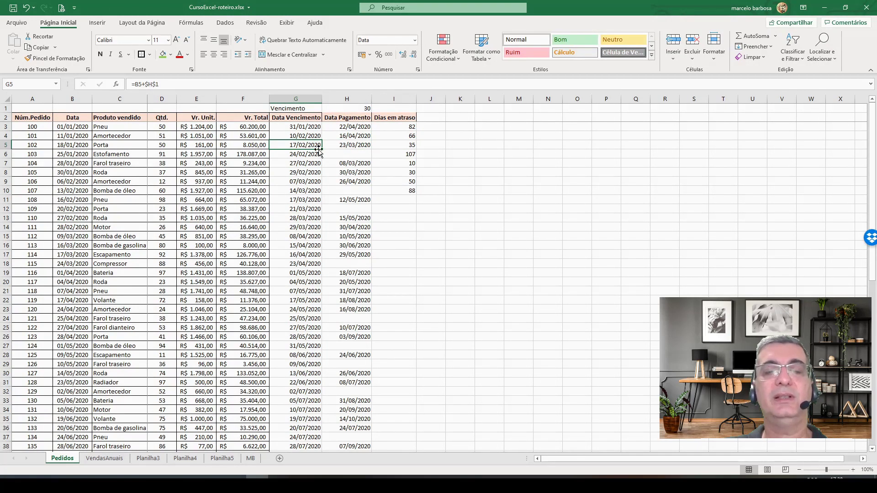
# - Compare the HOJE formulas in I6 and I10 with the DIAS formula in I7 and the subtraction formula in I3
pyautogui.click(407, 156)
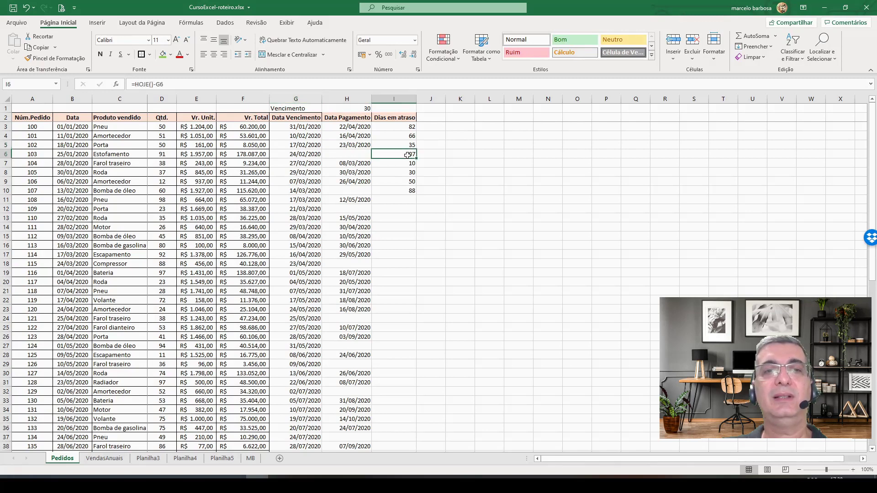
pyautogui.click(397, 191)
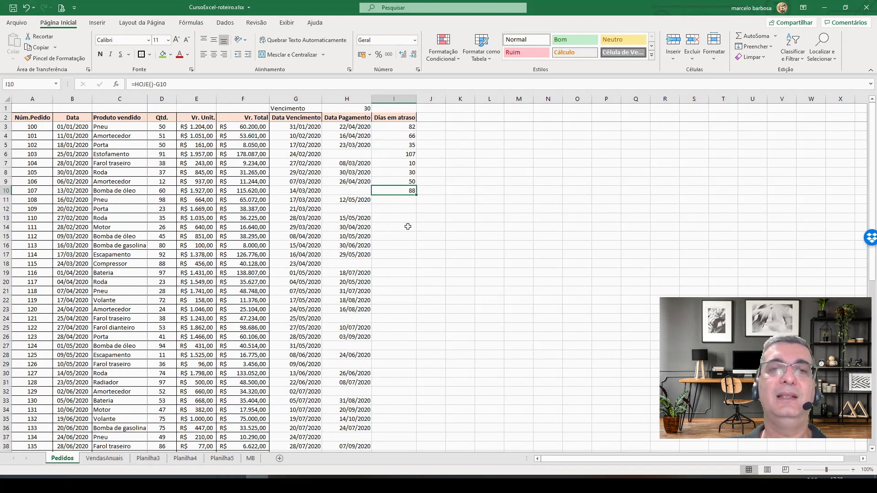
pyautogui.click(411, 163)
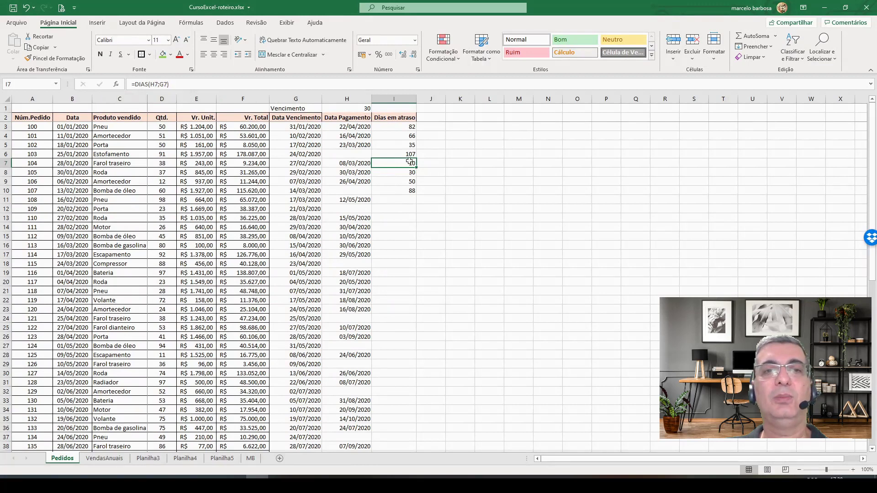
pyautogui.click(410, 127)
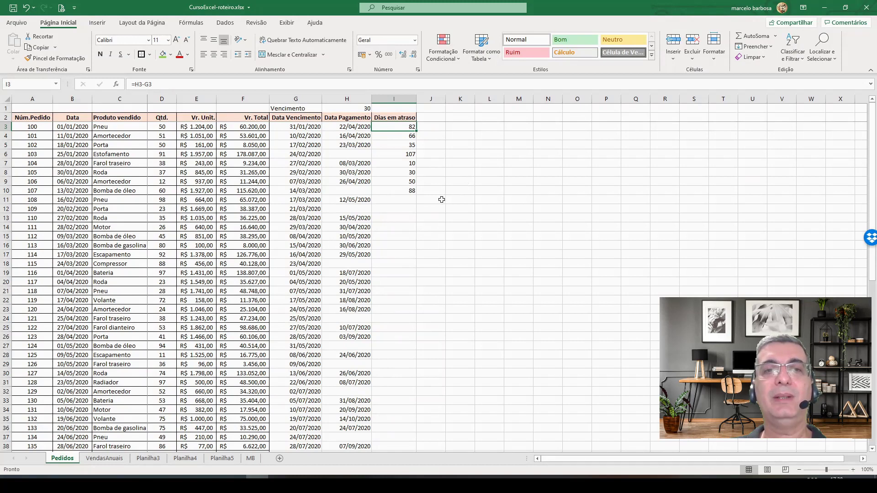
pyautogui.click(406, 192)
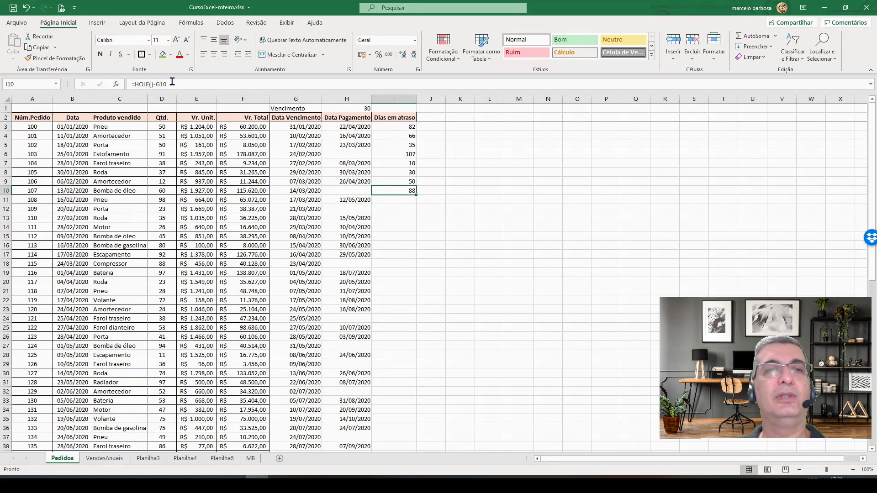
# - Check the DIAS formula in I8 and the HOJE formula in I10 of the Dias em atraso column
pyautogui.click(412, 173)
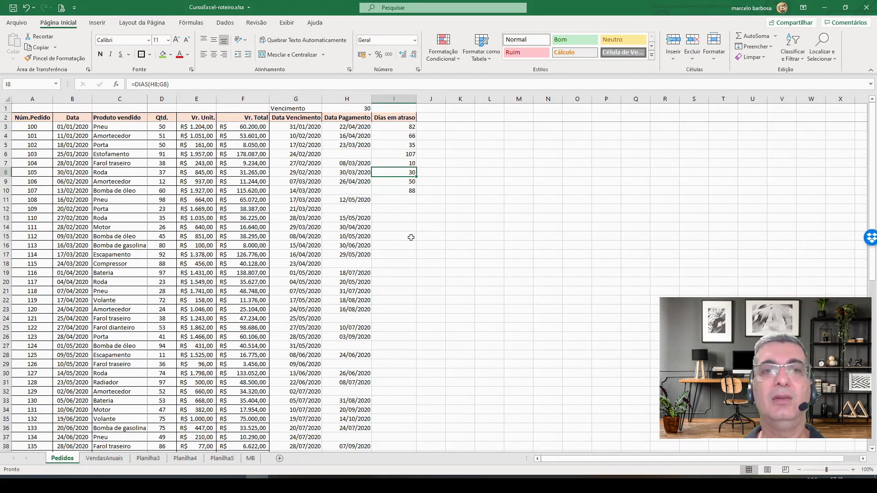
pyautogui.press('Down')
pyautogui.press('Down')
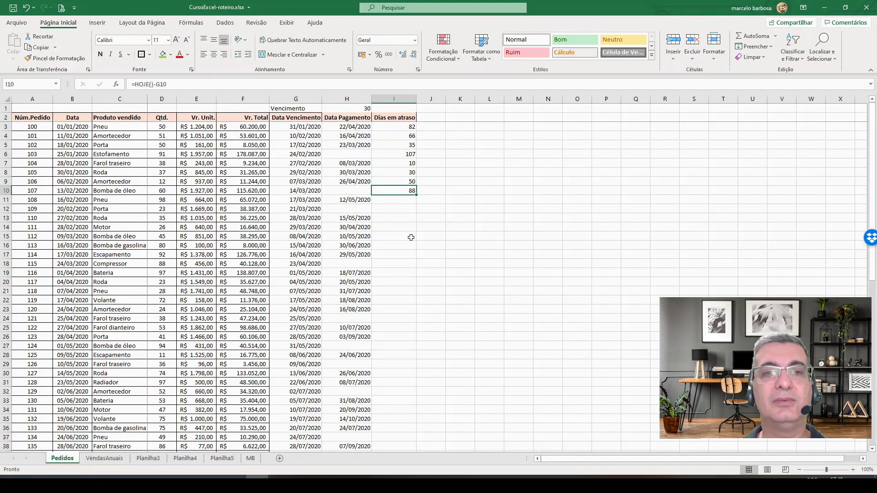
# - Replace the formula in I3 with an SE function whose logical test is H3="", checking for an empty payment date
pyautogui.press('Up')
pyautogui.press('Up')
pyautogui.press('Up')
pyautogui.press('Up')
pyautogui.press('Up')
pyautogui.press('Up')
pyautogui.press('Up')
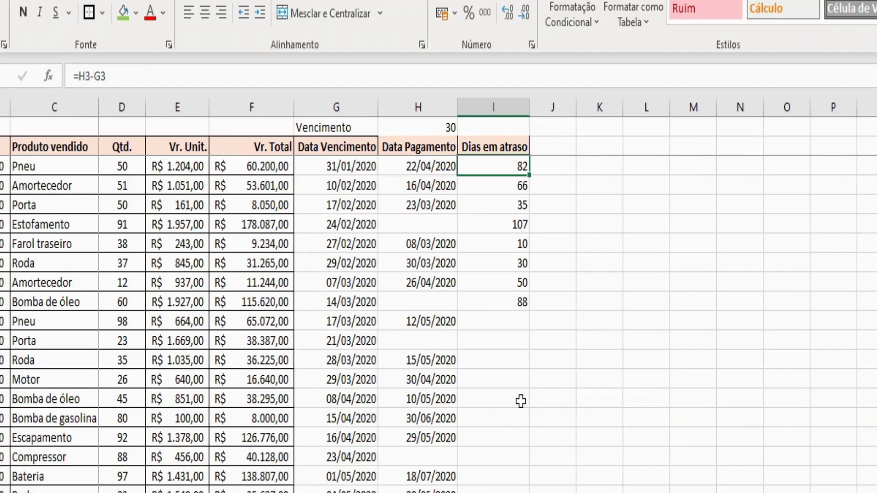
pyautogui.write('=s')
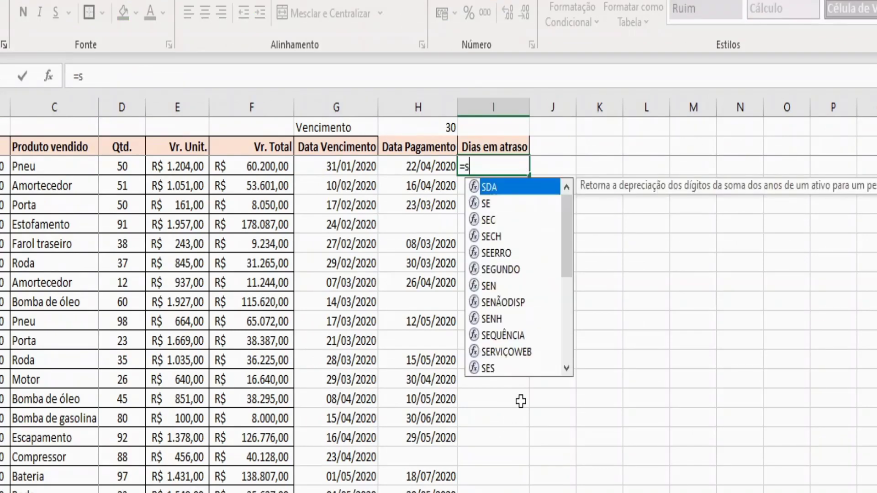
pyautogui.write('e')
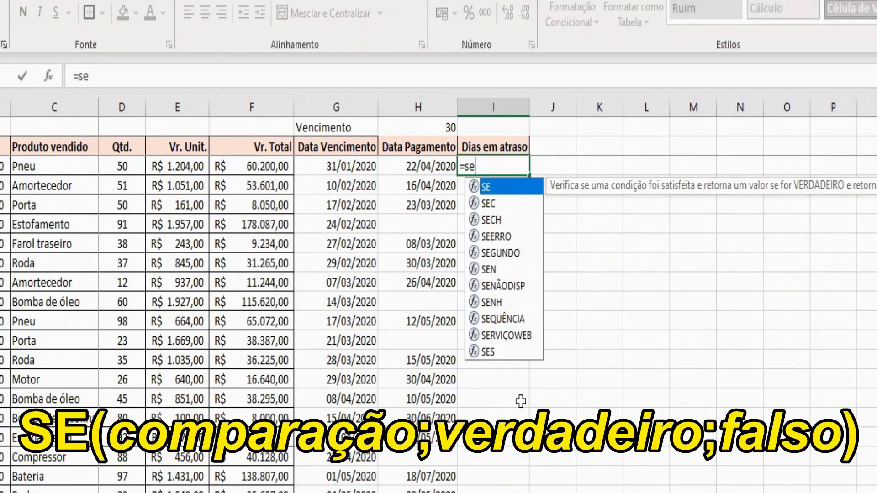
pyautogui.write('(')
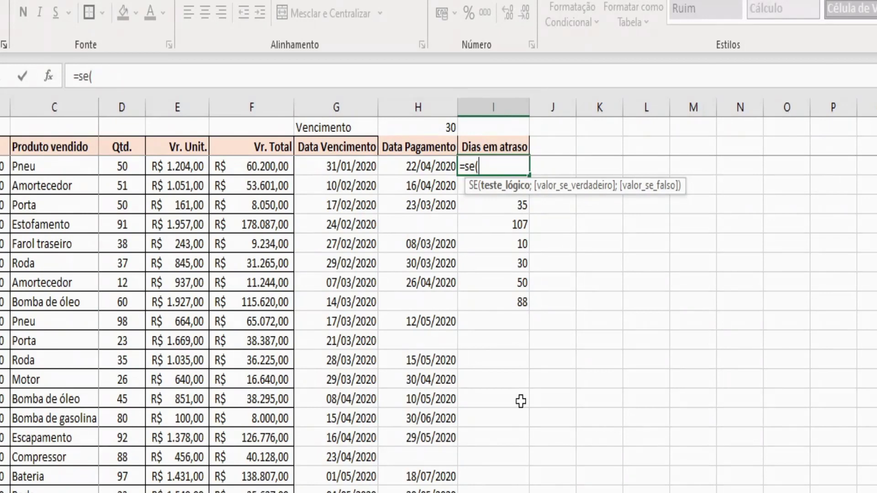
pyautogui.press('Left')
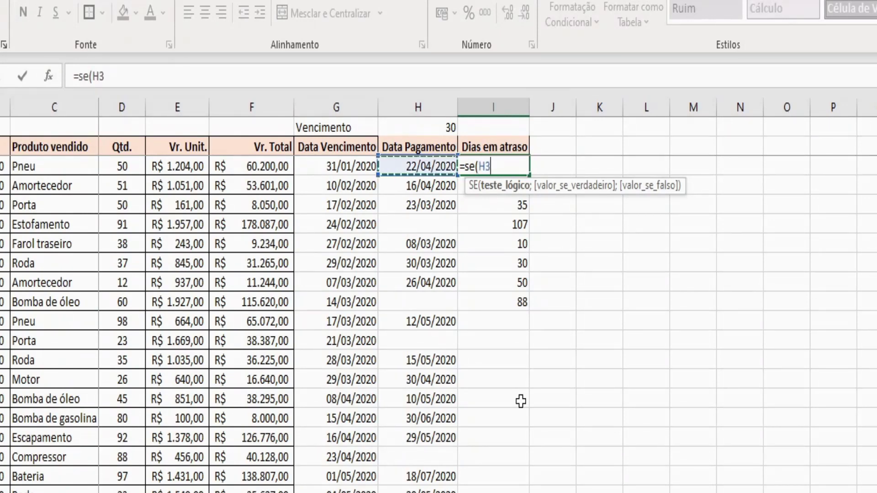
pyautogui.write('=""')
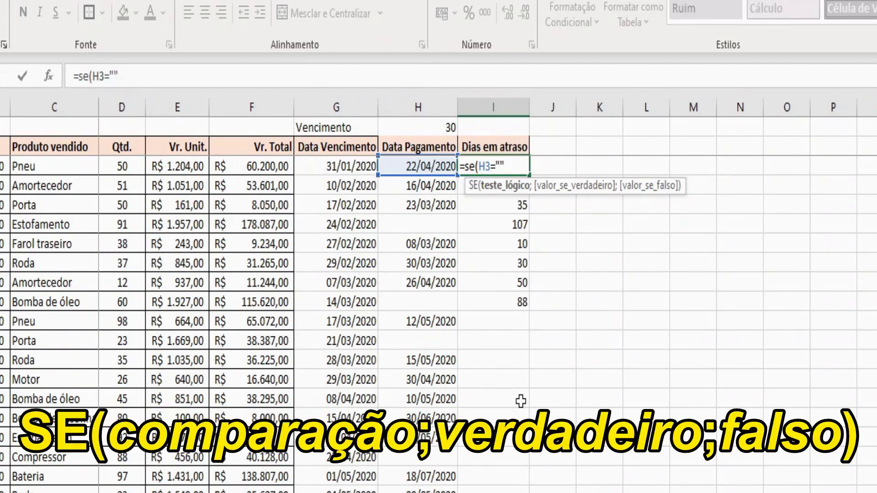
pyautogui.write(';')
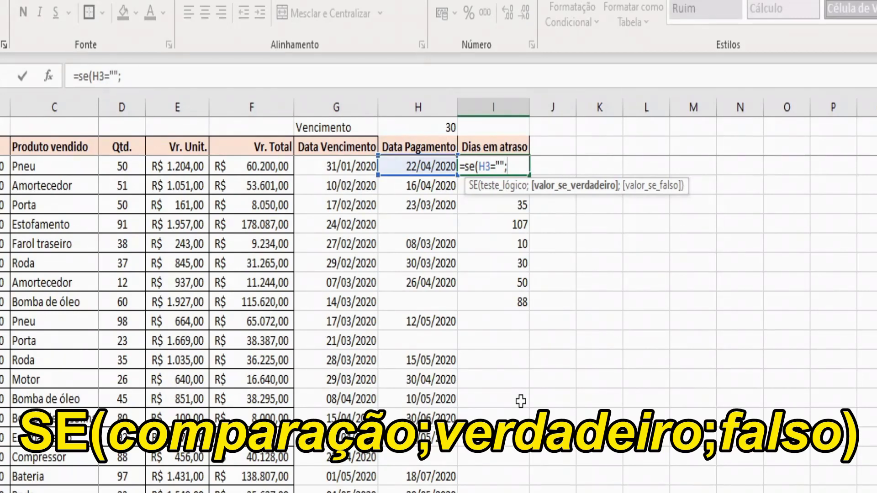
# - Enter HOJE()-G3 as the value-if-true argument of the SE formula in I3
pyautogui.write('ho')
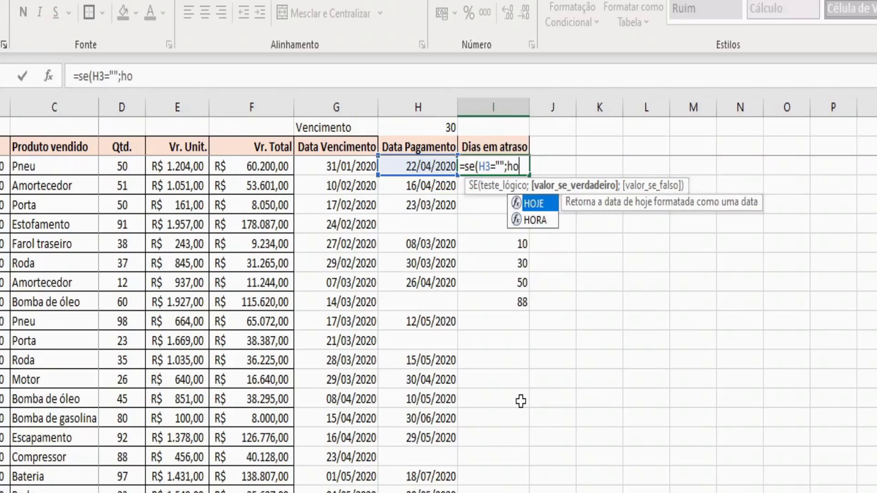
pyautogui.write('je()')
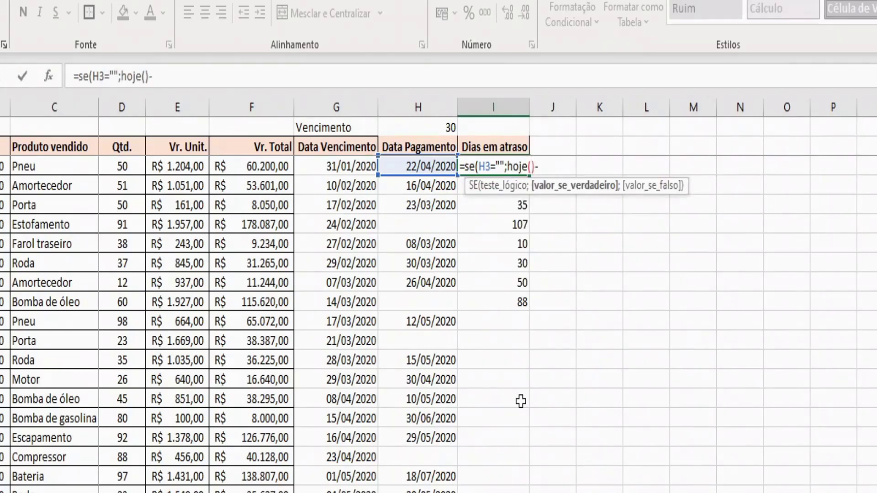
pyautogui.write('-')
pyautogui.press('Left')
pyautogui.press('Left')
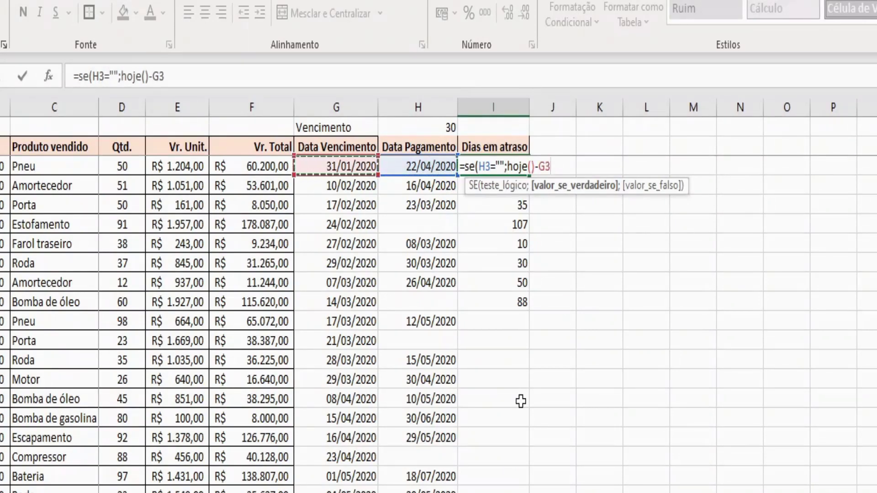
pyautogui.write(';')
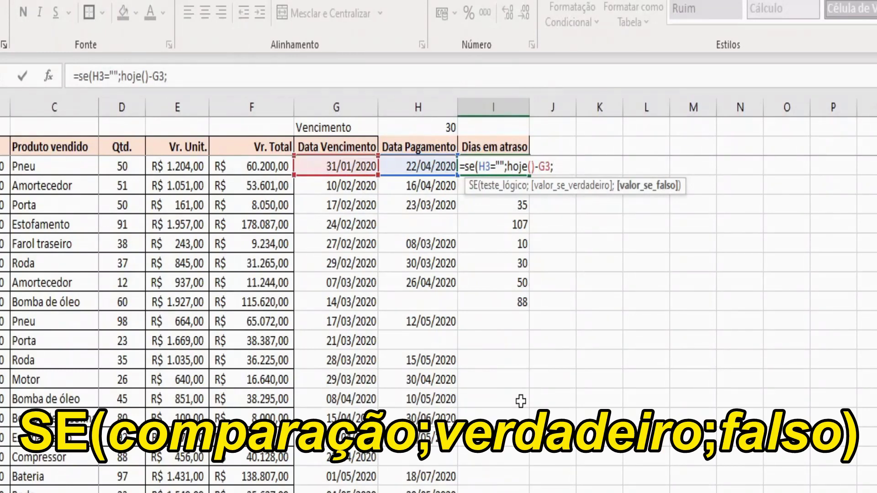
# - Finish the SE formula in I3 with H3-G3 as its value-if-false argument and confirm it
pyautogui.press('Left')
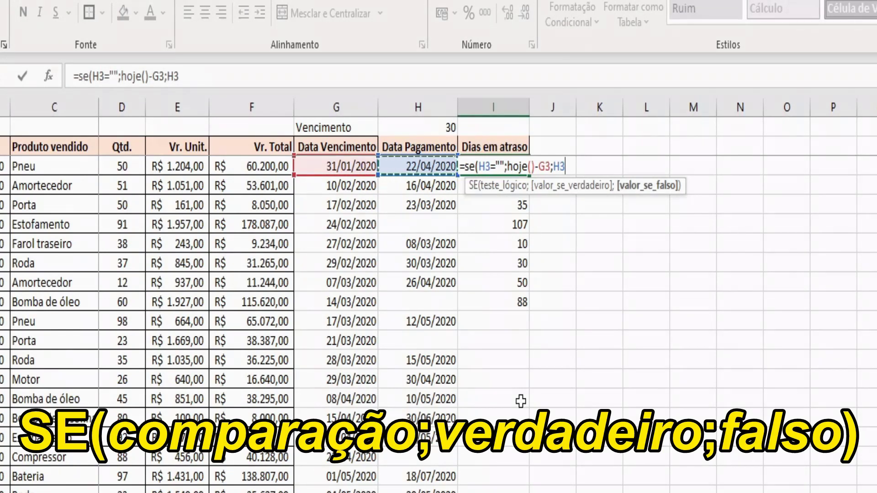
pyautogui.write('-')
pyautogui.press('Left')
pyautogui.press('Left')
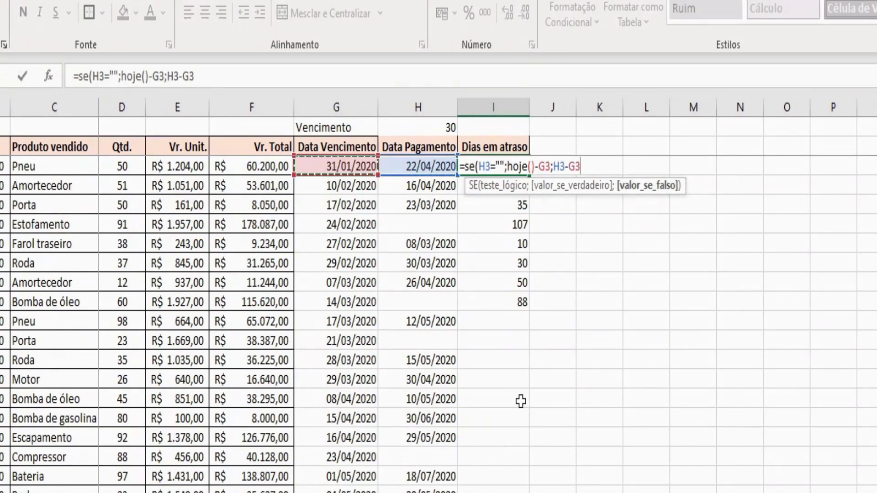
pyautogui.write(')')
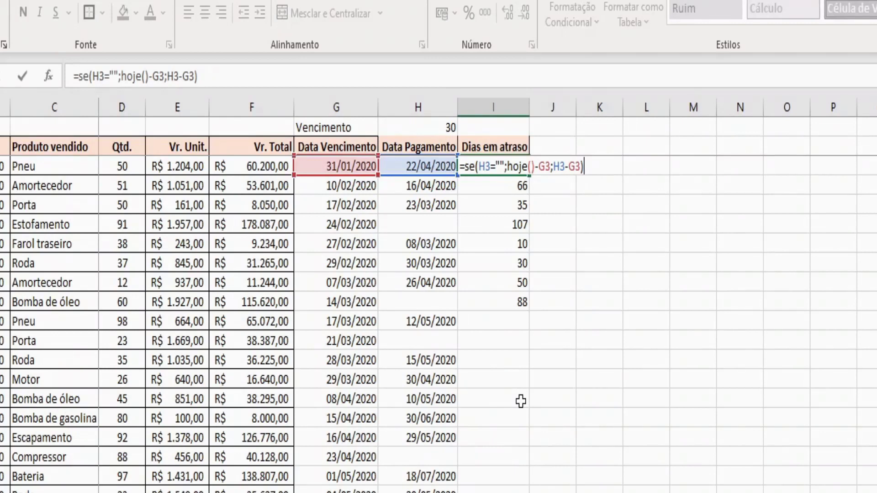
pyautogui.press('Return')
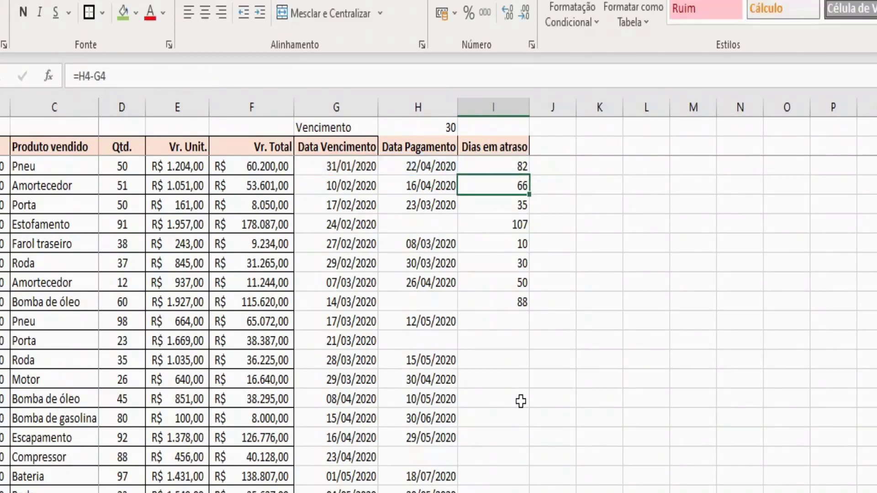
# - Copy the SE formula from I3 into I4:I46 so that every dated order uses it
pyautogui.press('Up')
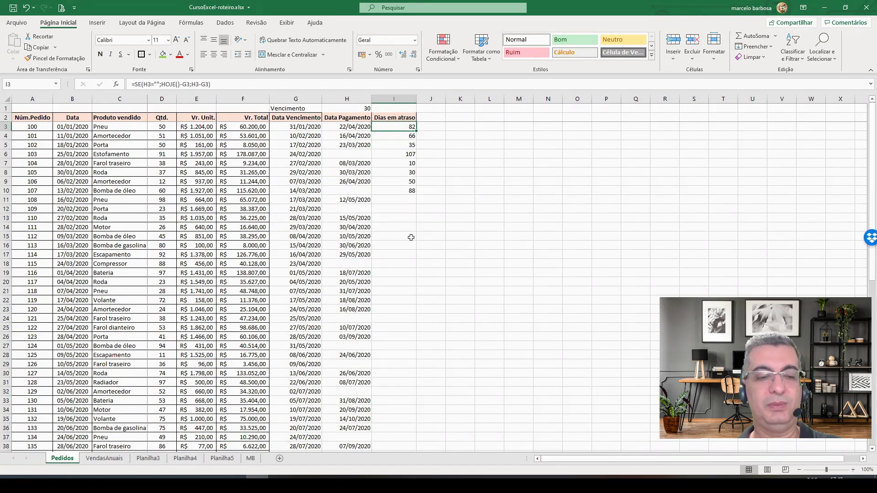
pyautogui.hotkey('ctrl', 'c')
pyautogui.press('Down')
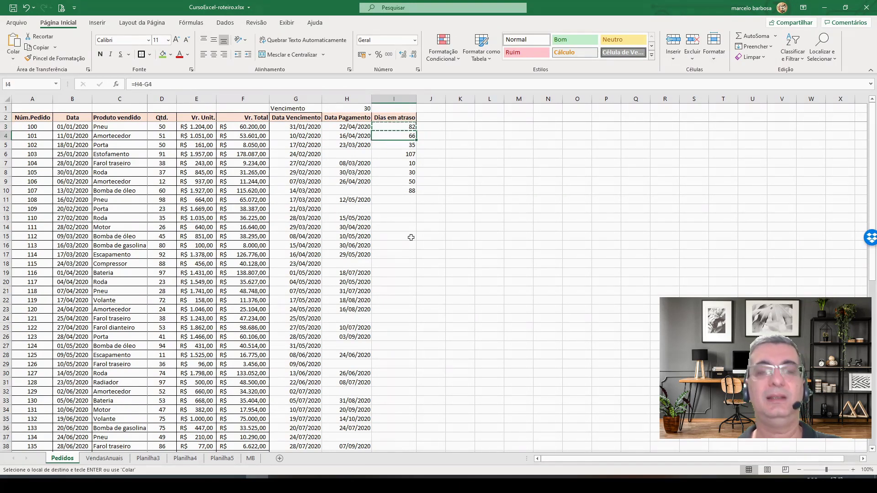
pyautogui.scroll(-7, 412, 237)
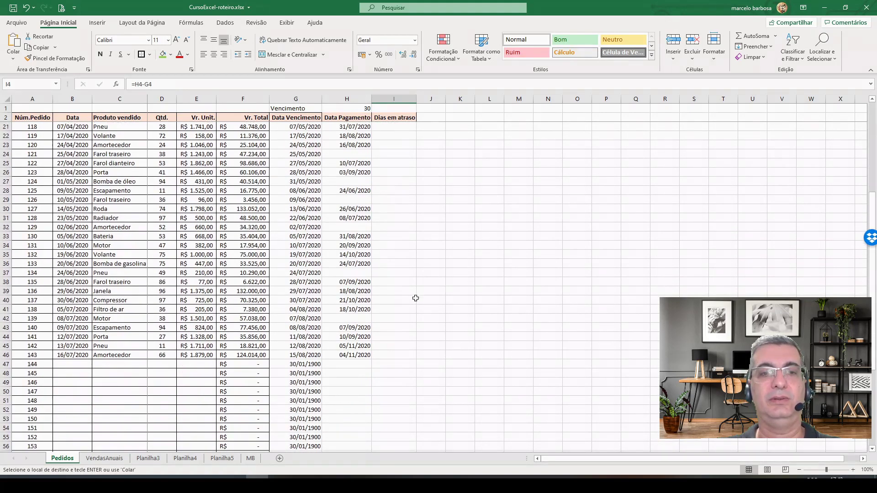
pyautogui.keyDown('shift'); pyautogui.click(401, 327); pyautogui.keyUp('shift')
pyautogui.hotkey('ctrl', 'v')
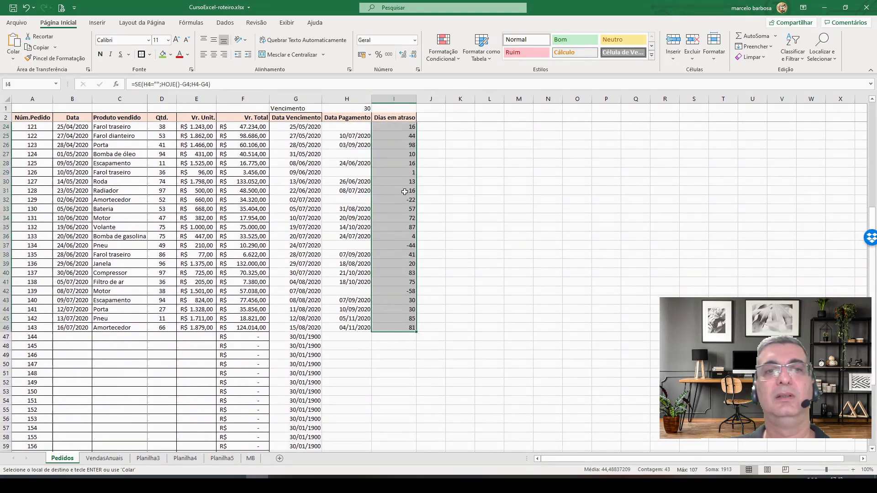
pyautogui.click(402, 191)
pyautogui.scroll(7, 398, 187)
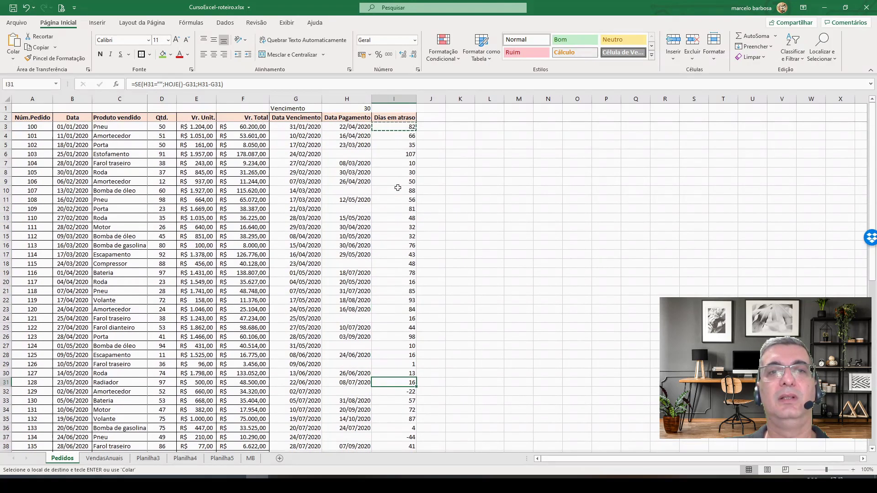
pyautogui.press('Escape')
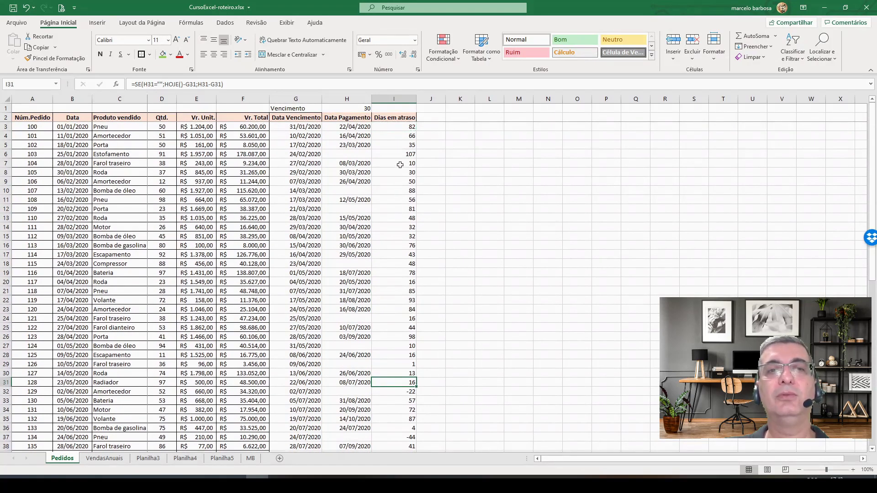
# - Review the copied SE formulas in I6 to I10 and I29, and the empty payment date in H37
pyautogui.click(405, 154)
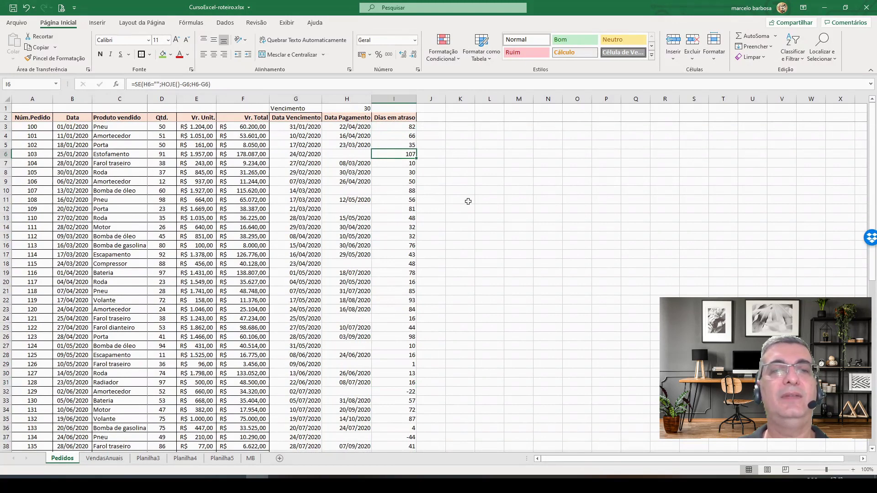
pyautogui.press('Down')
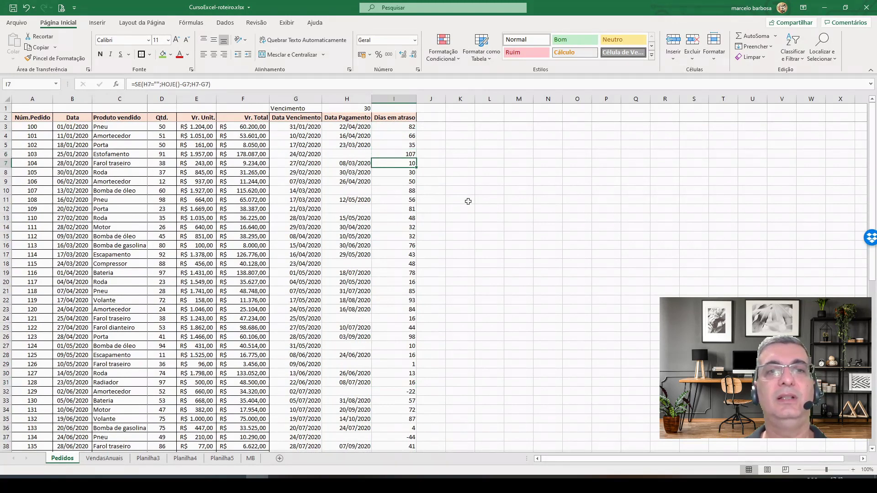
pyautogui.press('Down')
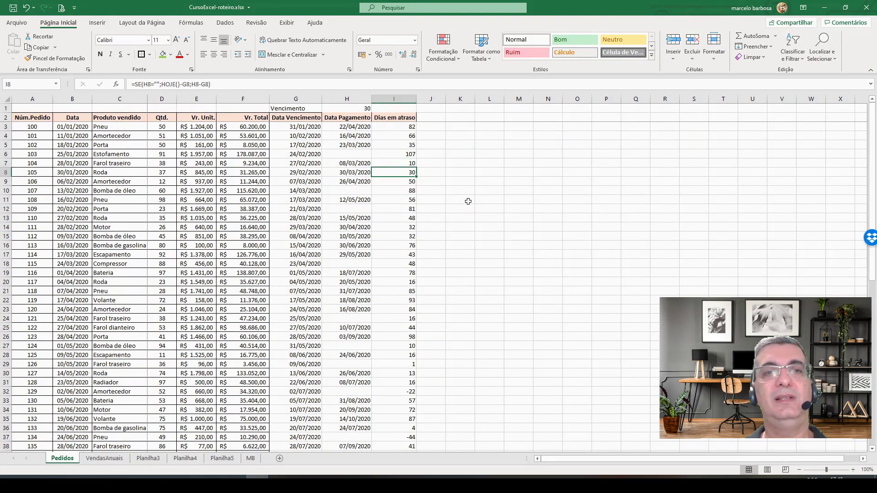
pyautogui.press('Down')
pyautogui.press('Down')
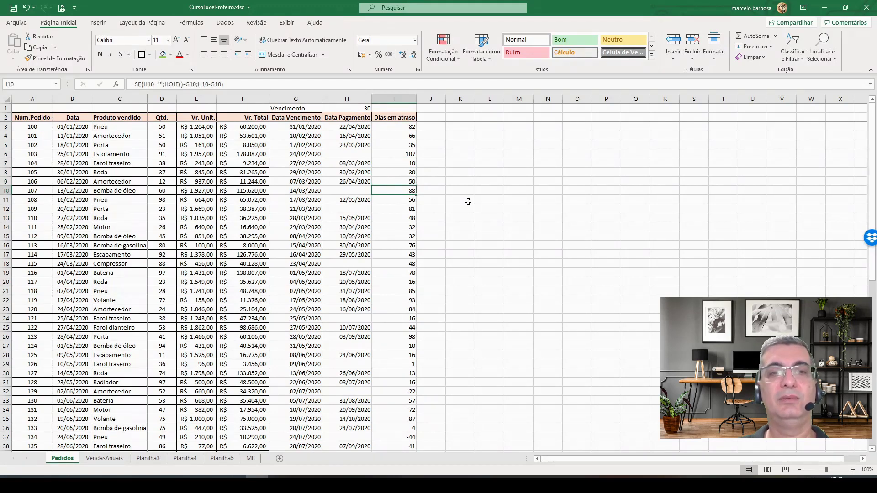
pyautogui.scroll(-1, 420, 256)
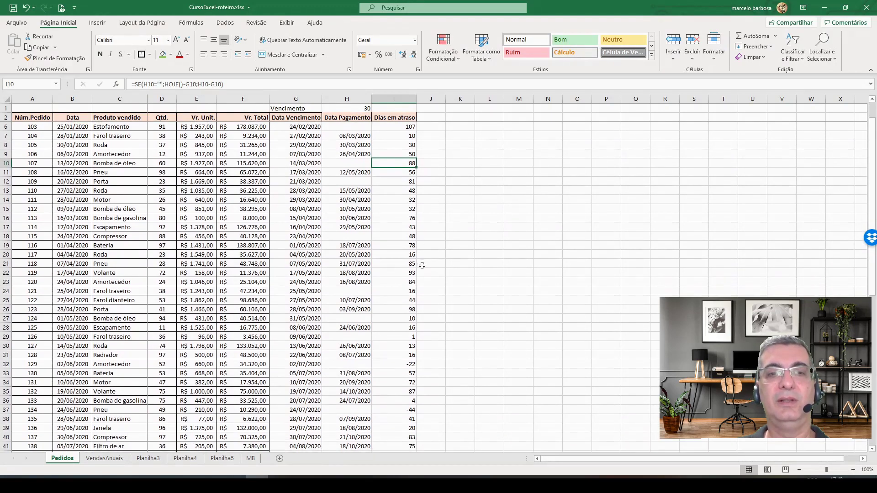
pyautogui.click(396, 338)
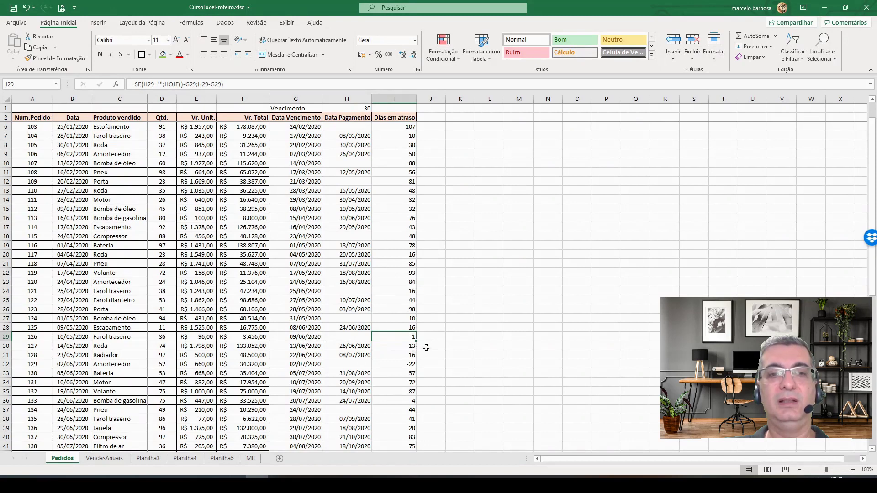
pyautogui.scroll(-1, 425, 344)
pyautogui.scroll(-2, 426, 344)
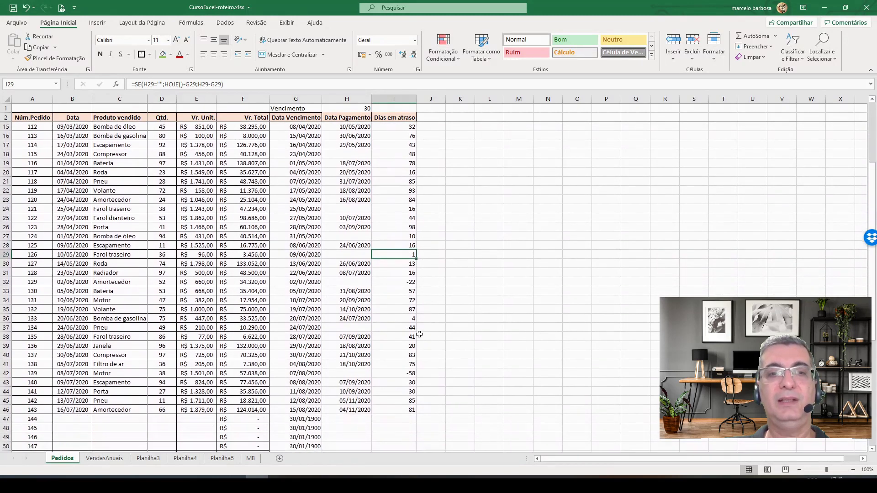
pyautogui.click(361, 331)
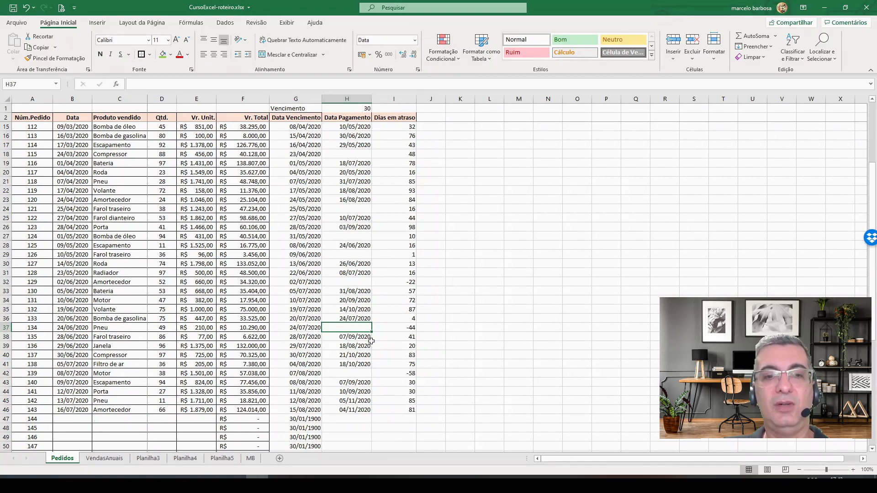
# - Apply Todas as Bordas to the due date, payment date and days overdue columns in G2:I66
pyautogui.scroll(4, 368, 350)
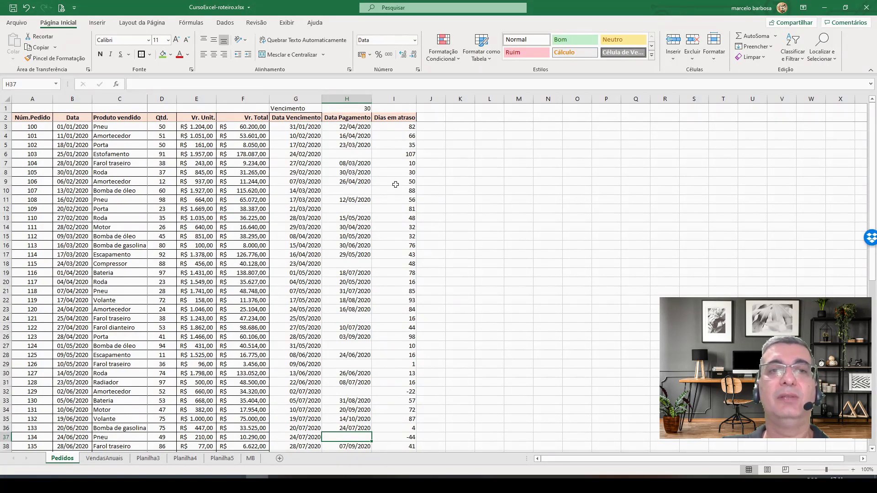
pyautogui.click(300, 118)
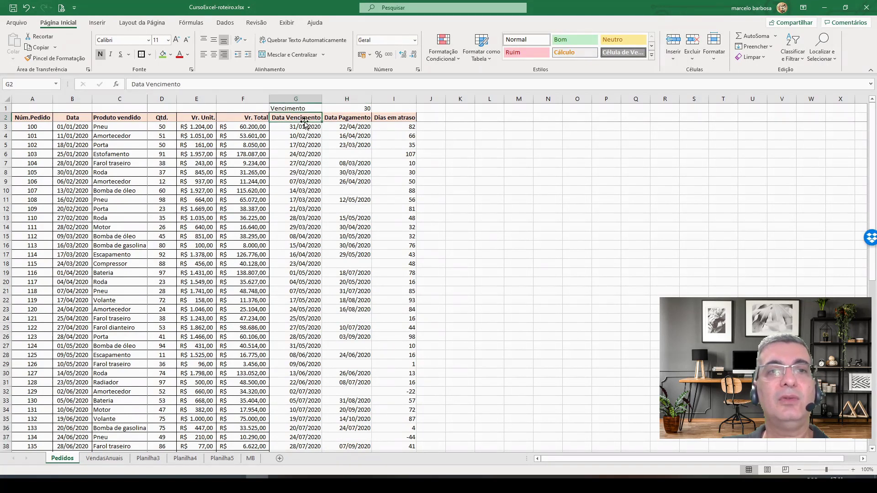
pyautogui.scroll(-5, 412, 288)
pyautogui.scroll(-8, 412, 288)
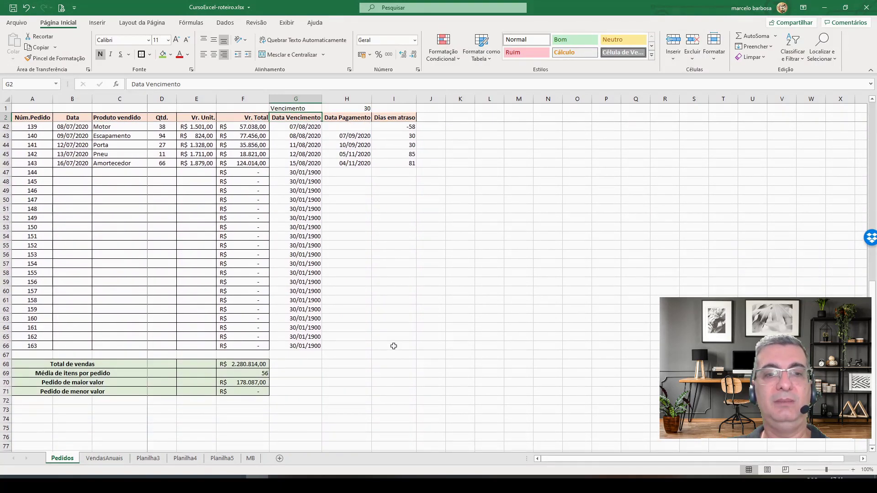
pyautogui.keyDown('shift'); pyautogui.click(393, 346); pyautogui.keyUp('shift')
pyautogui.click(150, 56)
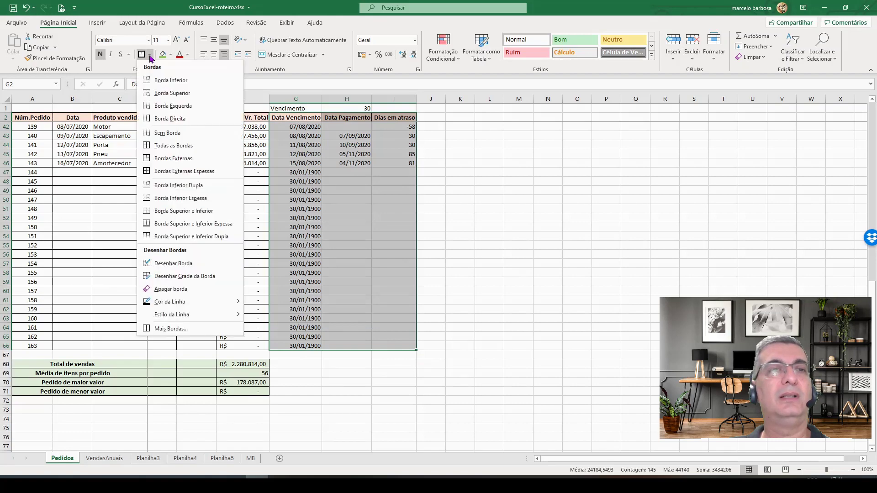
pyautogui.click(182, 146)
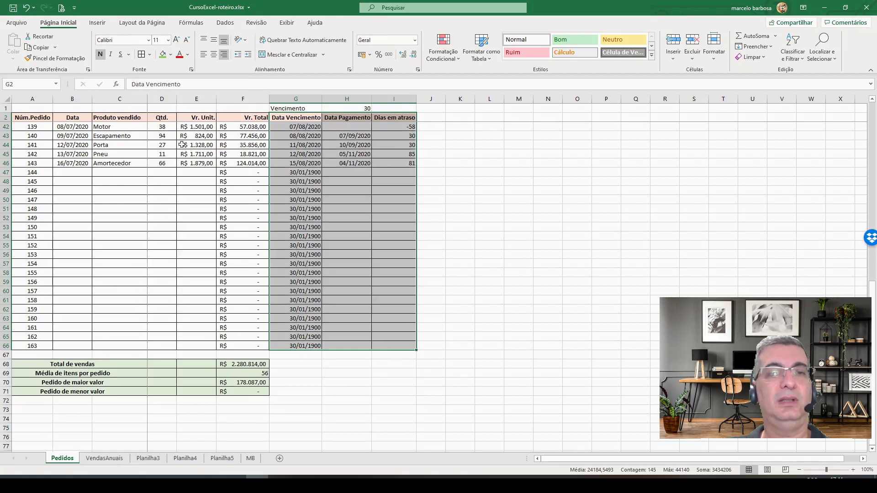
pyautogui.click(236, 217)
pyautogui.scroll(10, 261, 210)
pyautogui.scroll(3, 261, 210)
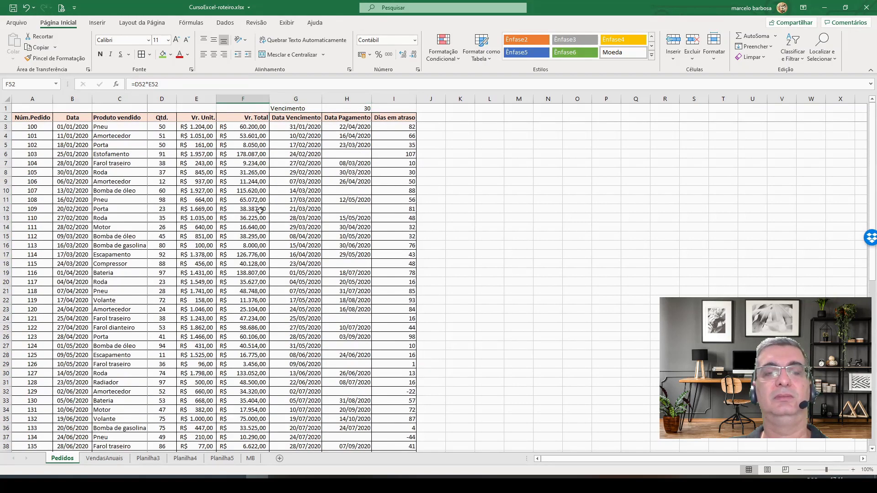